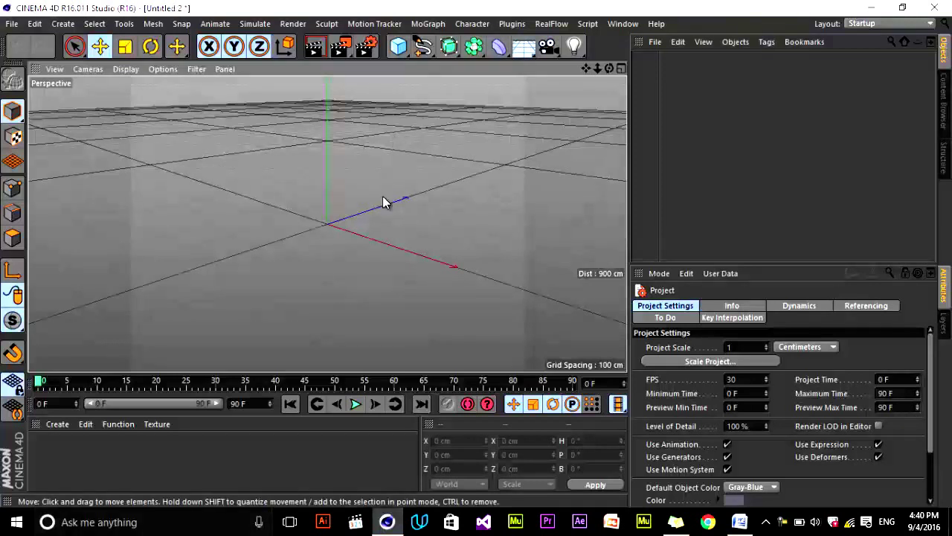
- Apply the HDV 1080 25 film/video preset to the render output settings
click(366, 46)
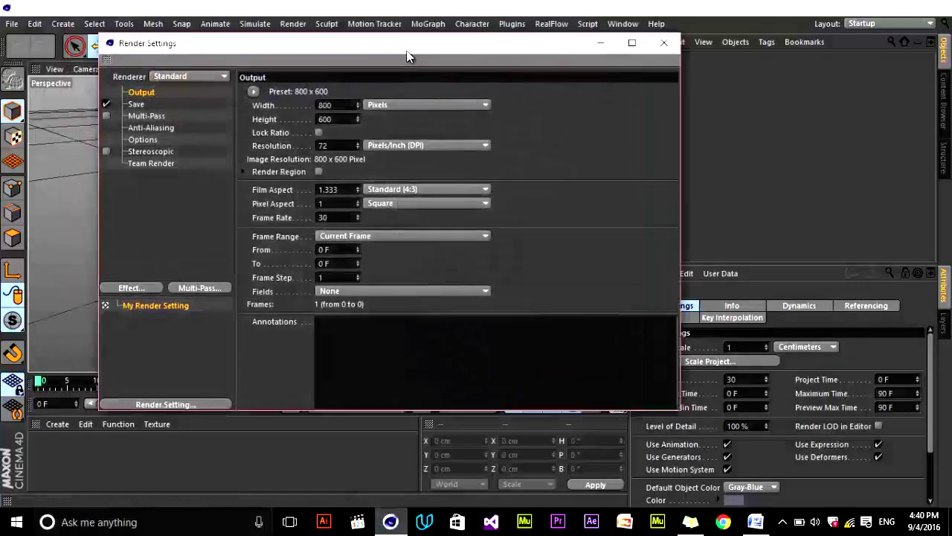
drag(407, 53, 744, 72)
click(589, 112)
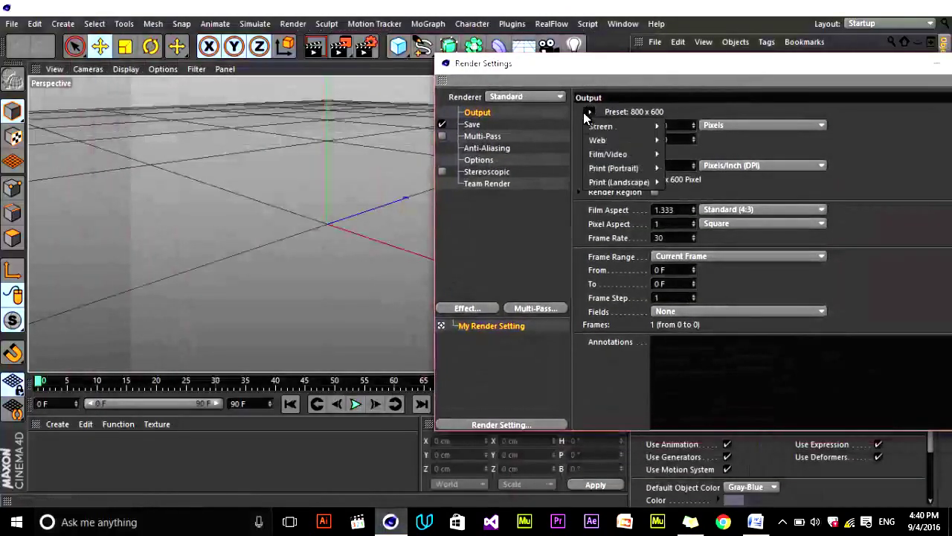
mouse_move(611, 159)
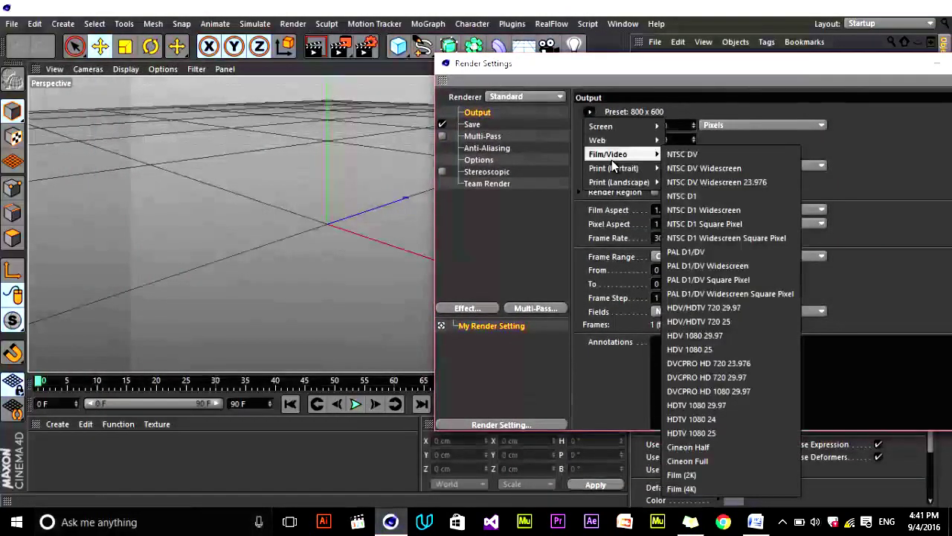
click(706, 350)
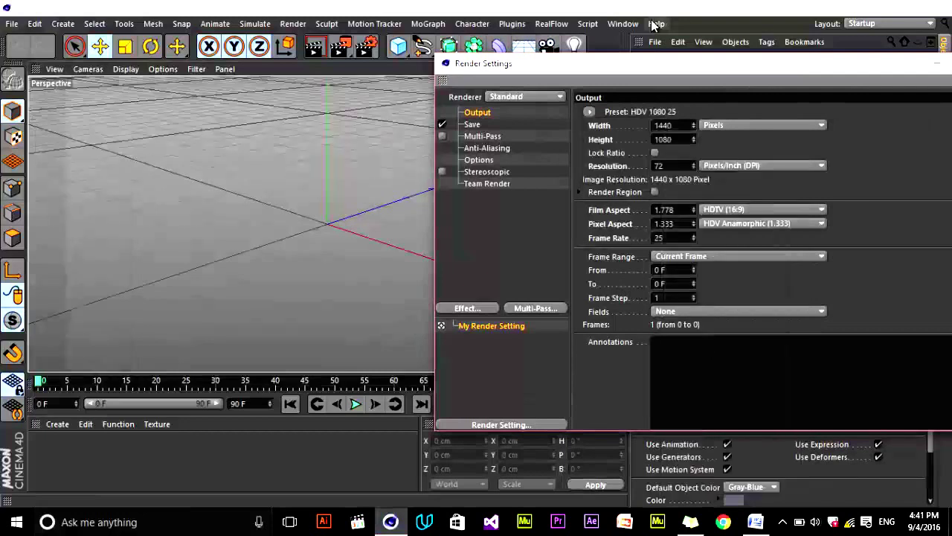
drag(715, 70, 681, 63)
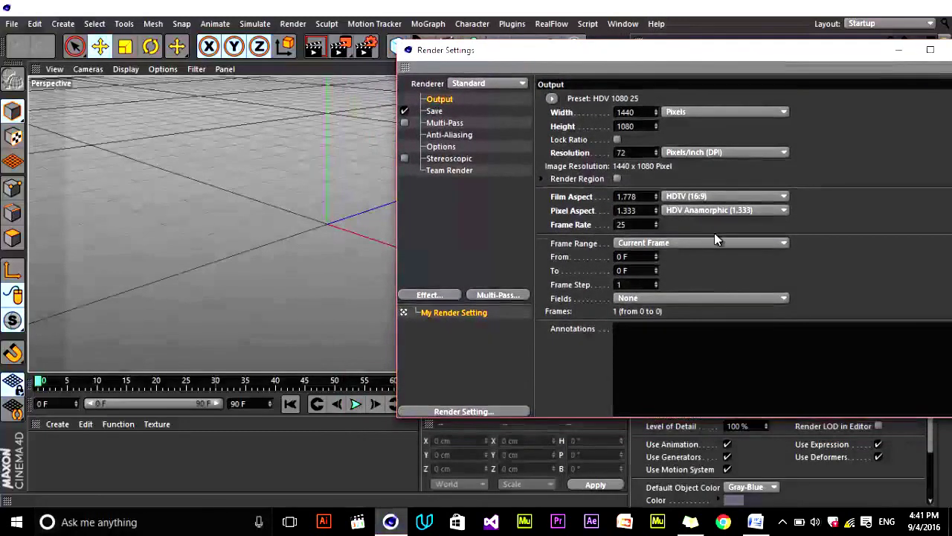
- Set the render output to a custom pixel aspect of 1.523 and close the render settings
click(714, 210)
click(723, 293)
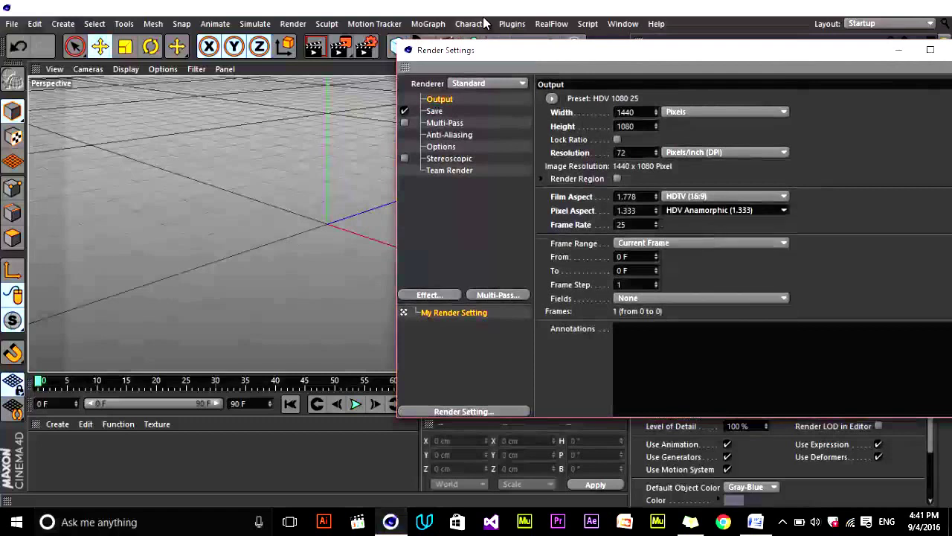
drag(695, 229, 695, 229)
drag(698, 82, 385, 124)
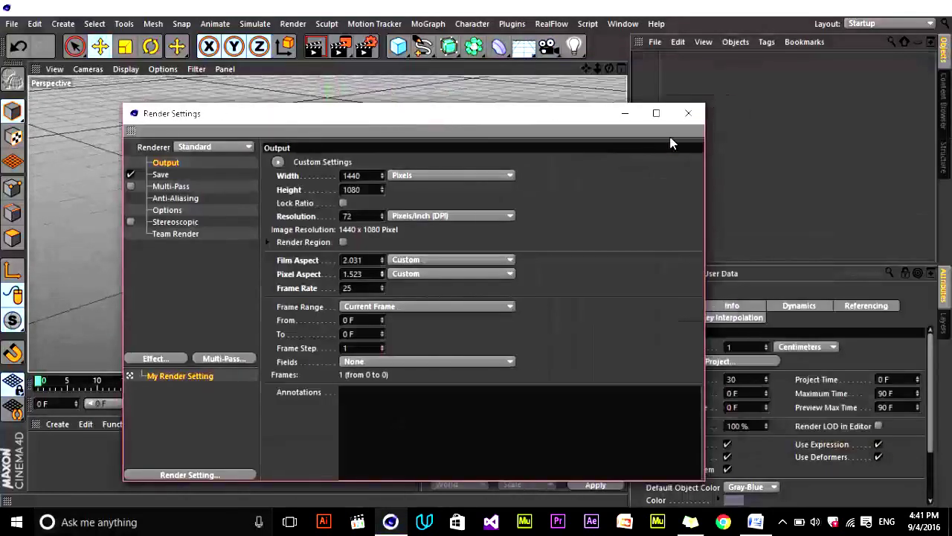
click(686, 117)
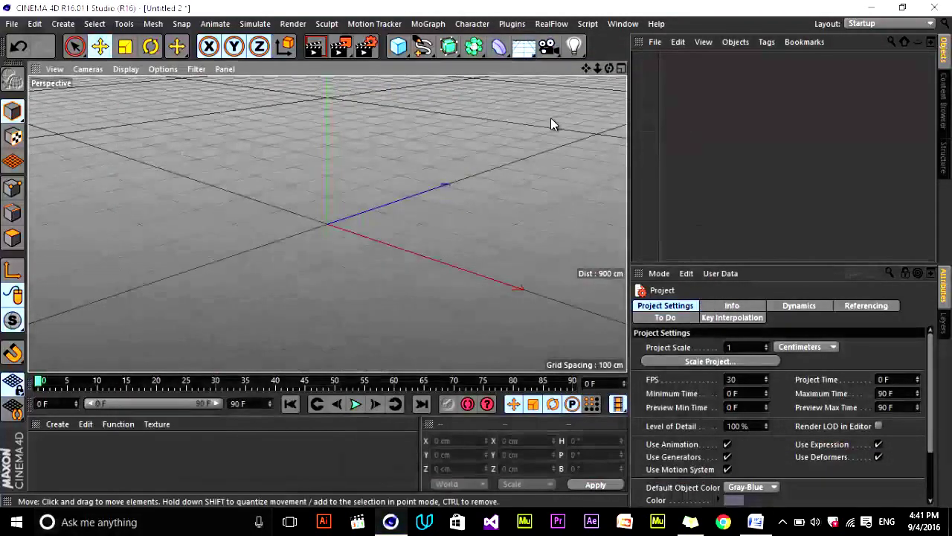
- Add a plane primitive at the scene origin
scroll(476, 255, down, 3)
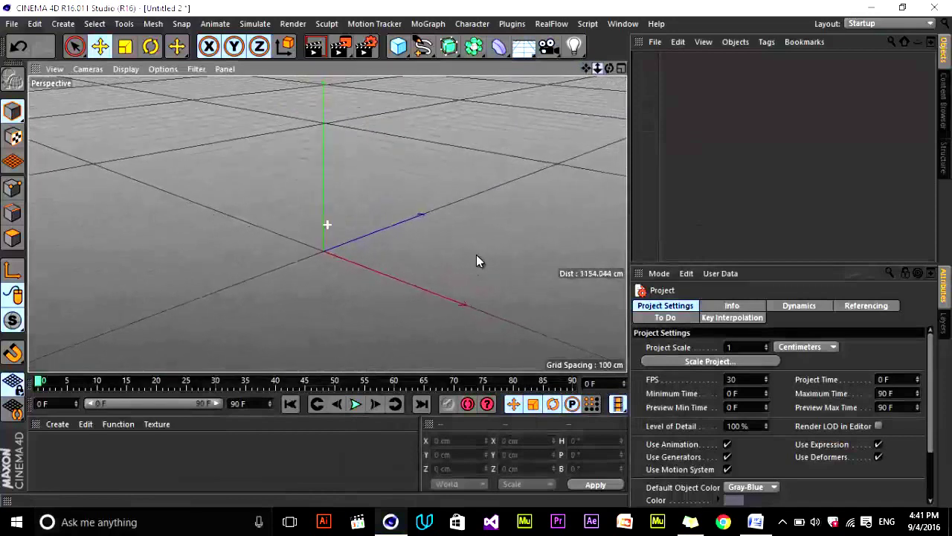
scroll(476, 255, up, 5)
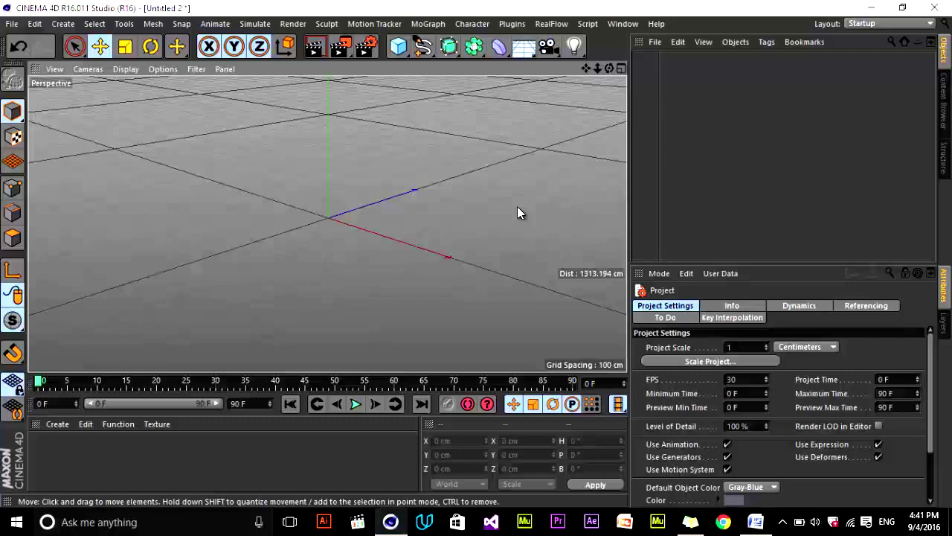
click(398, 46)
click(528, 91)
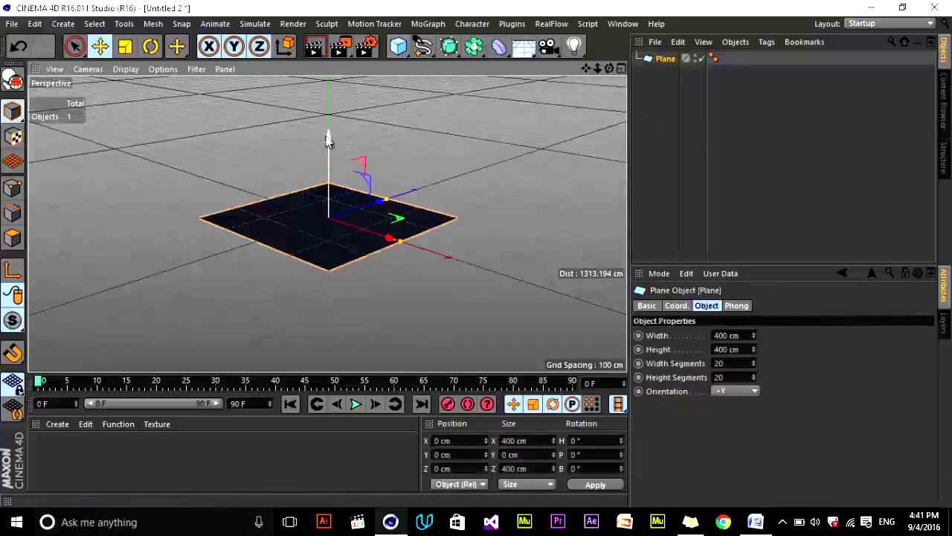
- Add a sphere and raise it straight above the plane to a height of about 318 cm
click(397, 46)
click(678, 92)
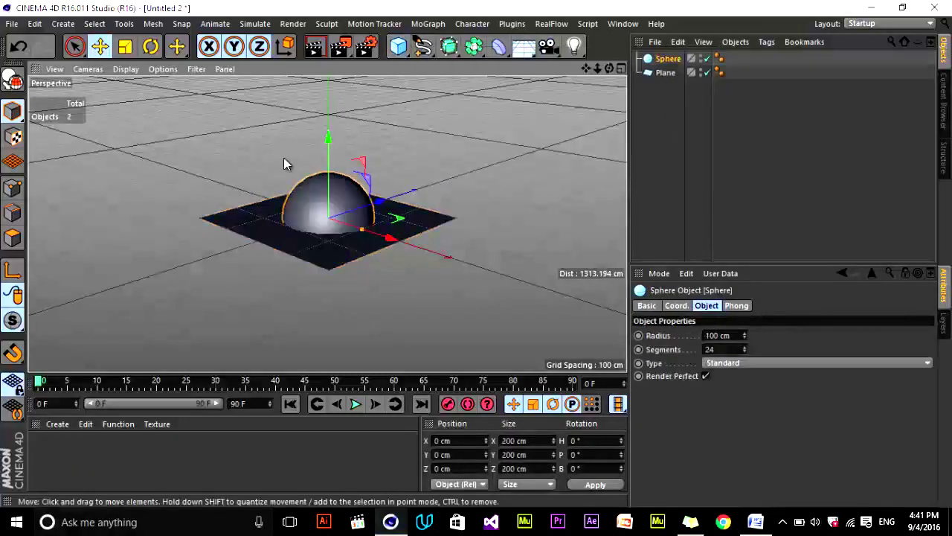
drag(330, 136, 476, 258)
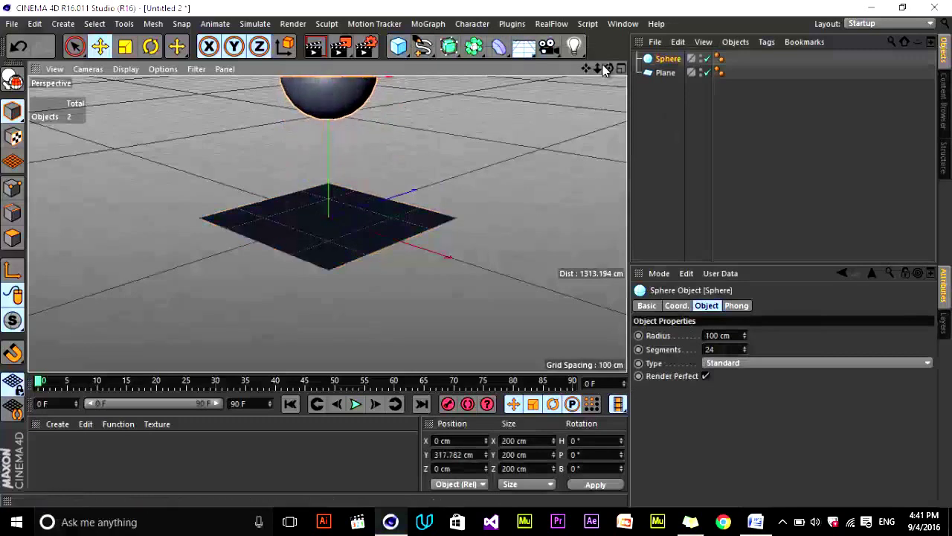
key(h)
- Scale the plane up uniformly to about 1282 cm in width and height
click(403, 287)
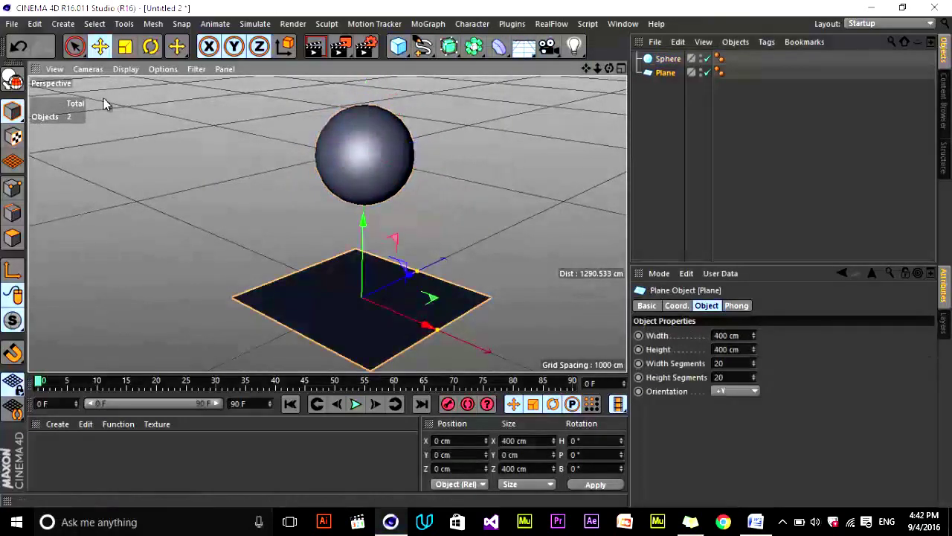
click(125, 46)
drag(446, 223, 482, 242)
drag(595, 181, 476, 256)
- Set the sphere's segments to 50 and deselect it
click(350, 167)
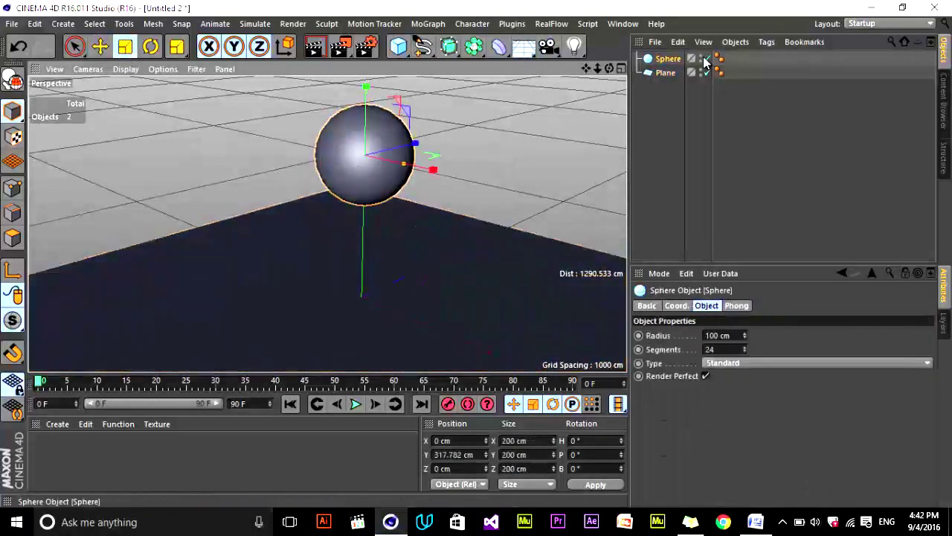
click(720, 349)
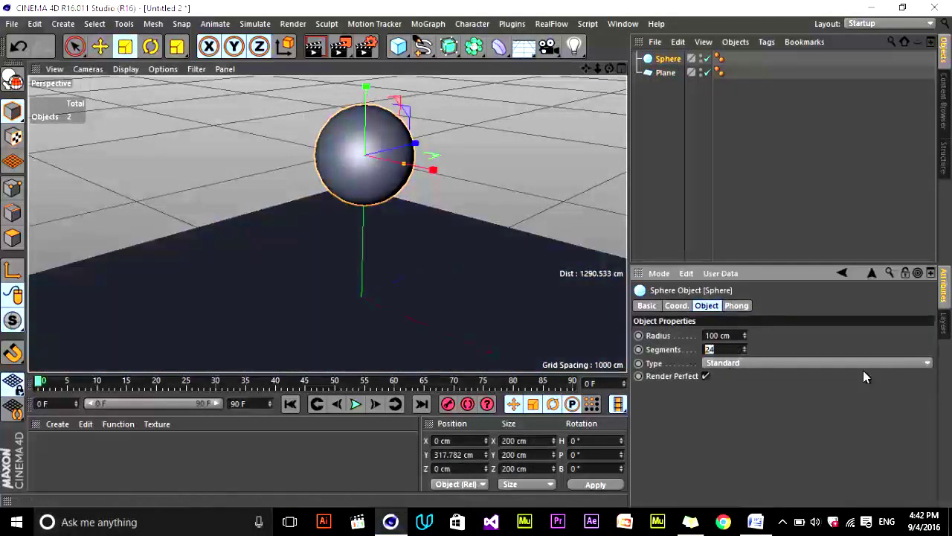
text(50)
key(Return)
click(476, 142)
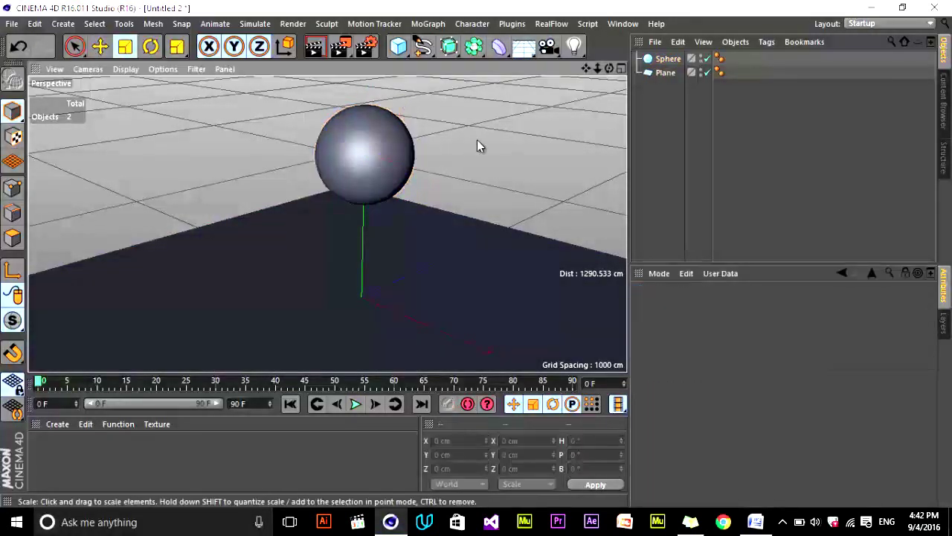
- Switch the perspective view to shading with lines so the objects' mesh divisions are drawn
click(126, 69)
click(146, 103)
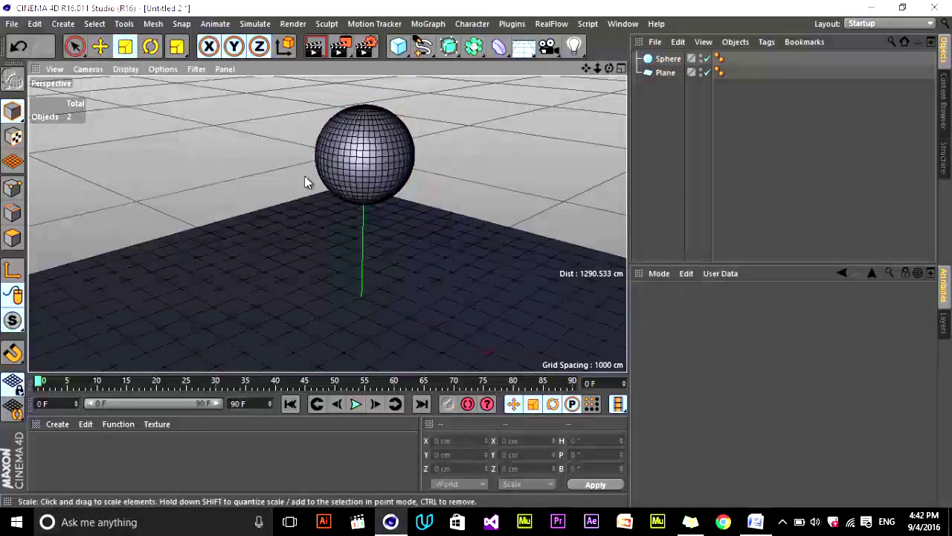
drag(587, 68, 587, 71)
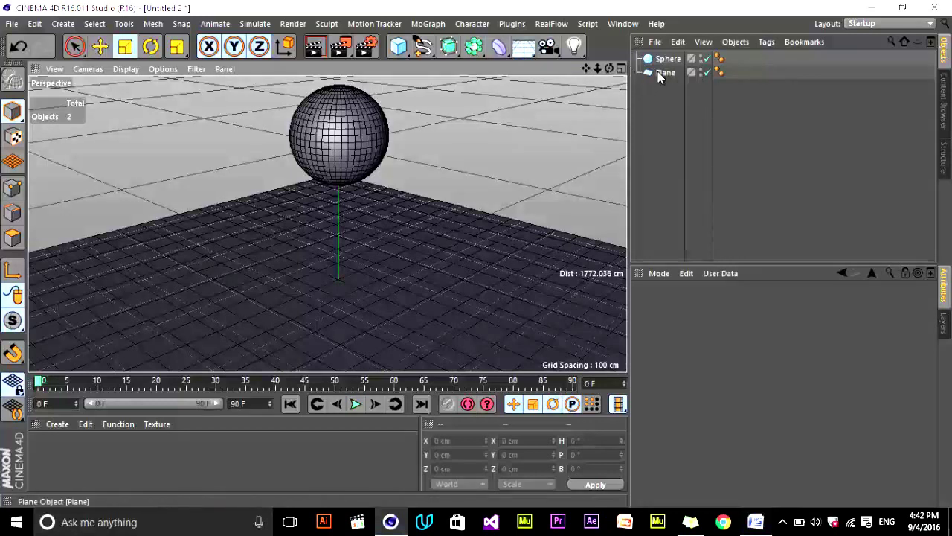
- Examine the simulation tags available for the sphere, including the body and cloth types
click(663, 59)
right_click(663, 59)
click(661, 84)
right_click(666, 62)
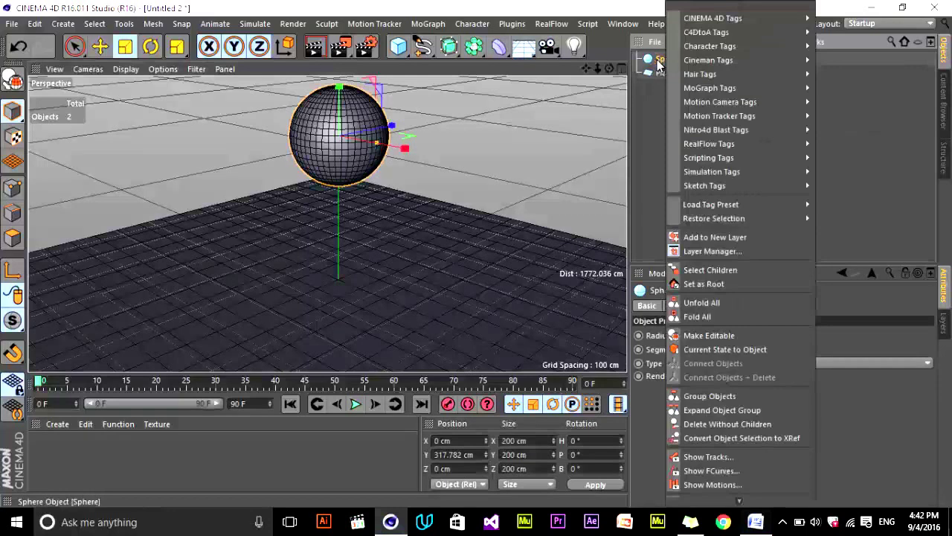
click(660, 66)
right_click(660, 64)
mouse_move(699, 172)
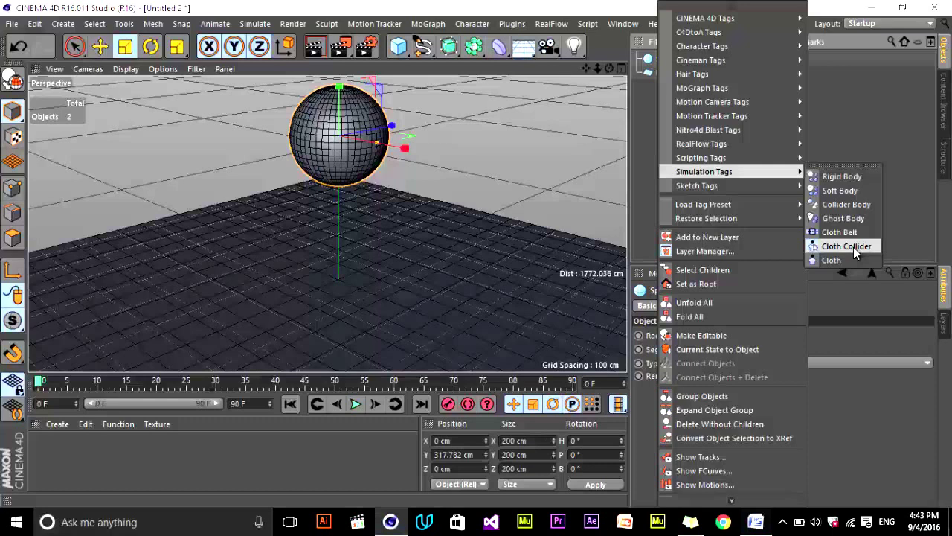
click(470, 189)
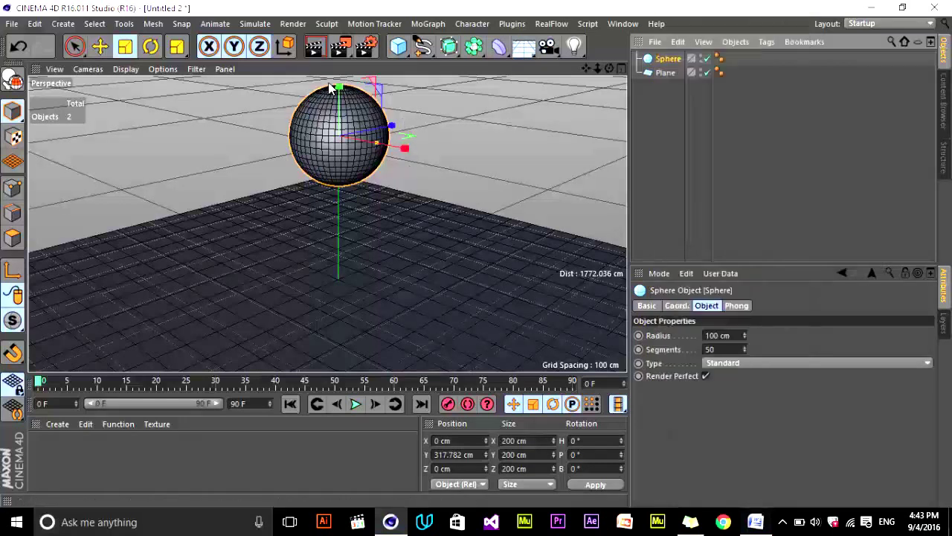
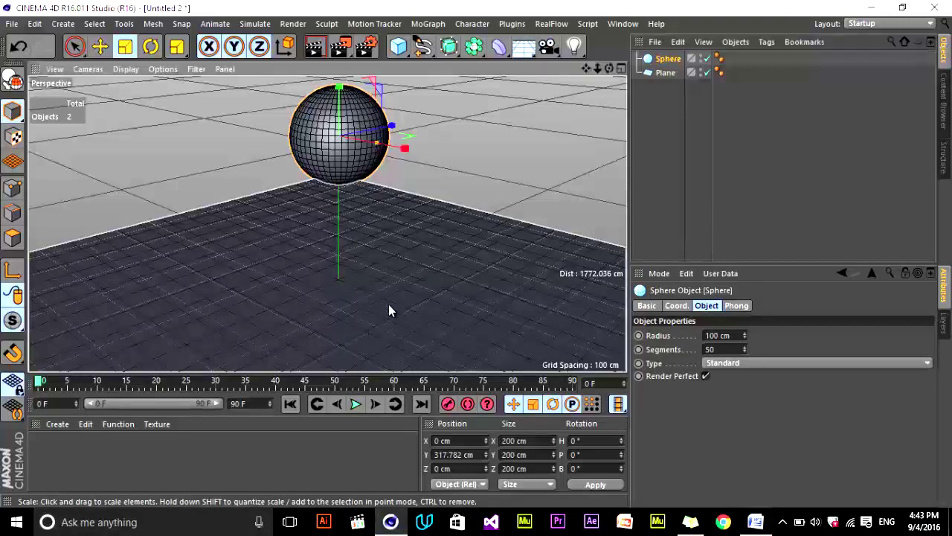
- Make the plane editable, converting it to a polygon object
click(383, 302)
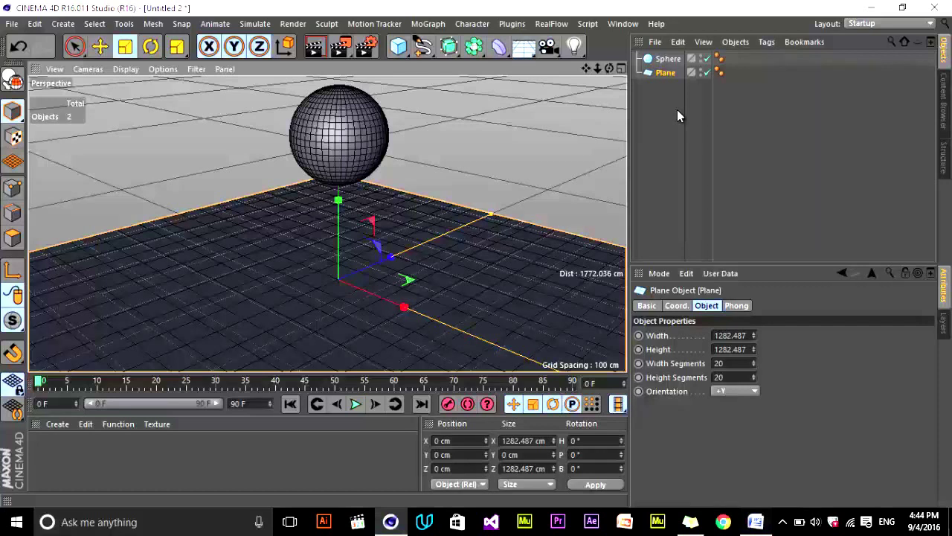
click(667, 58)
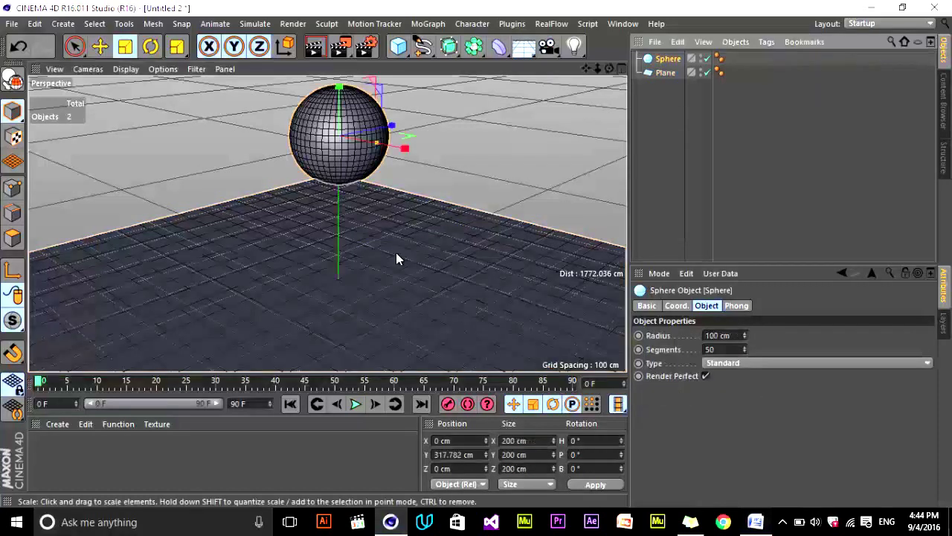
click(643, 108)
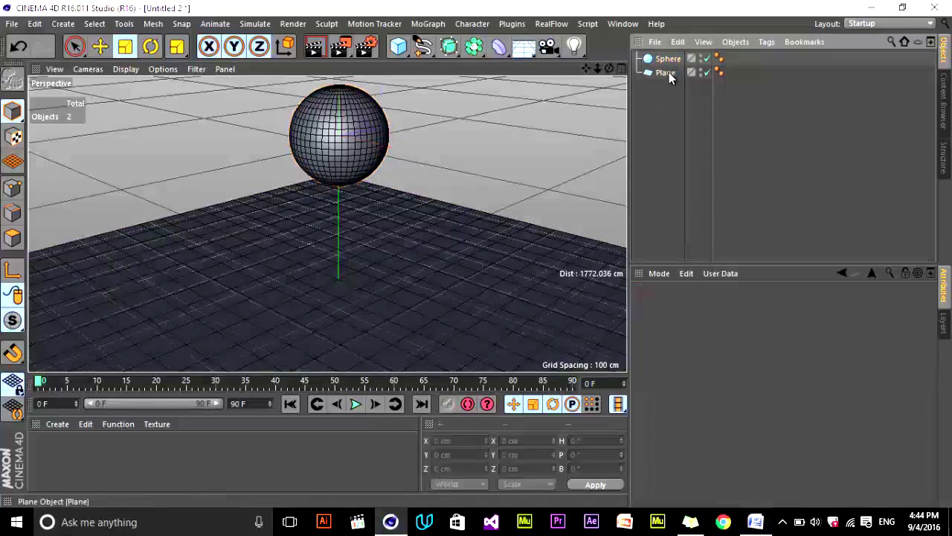
click(659, 73)
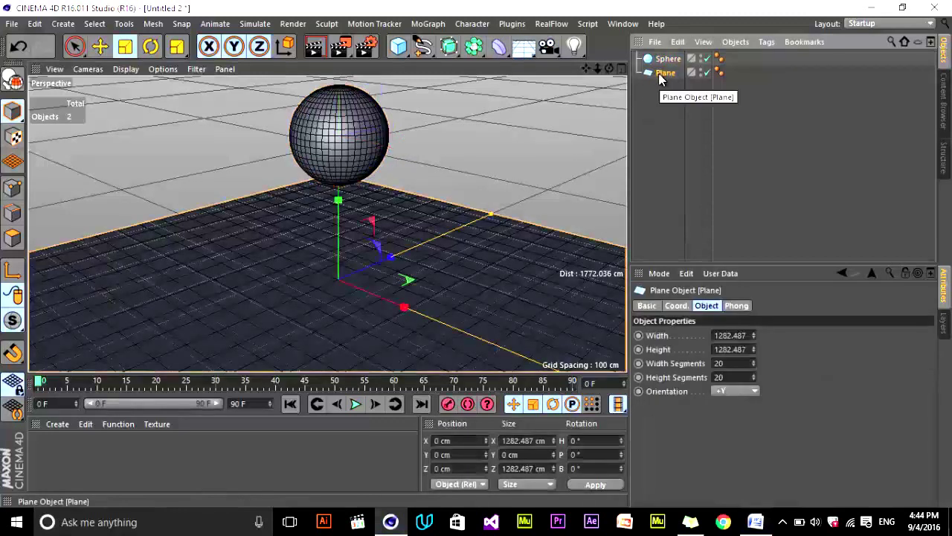
key(c)
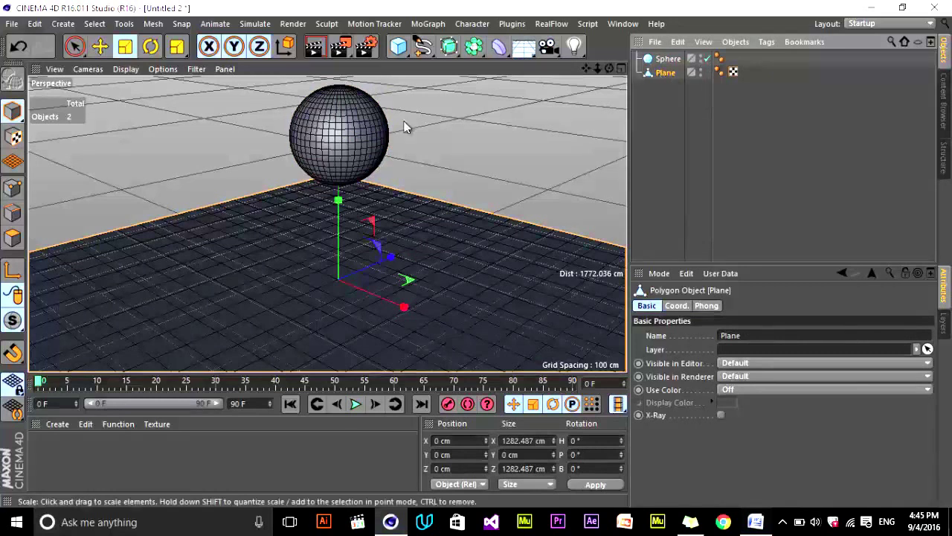
- Inspect the editable plane's points and edges by picking a point, and return to model mode
click(12, 187)
click(275, 273)
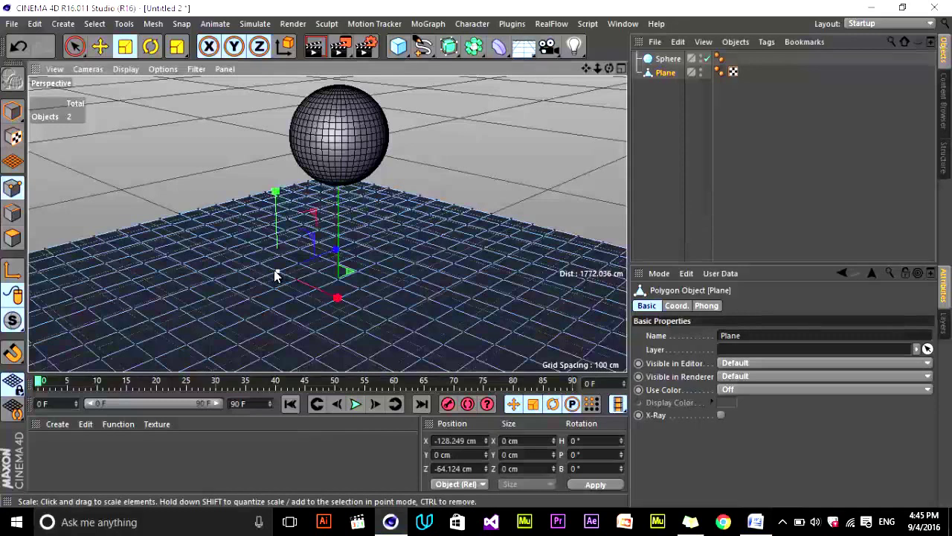
click(16, 214)
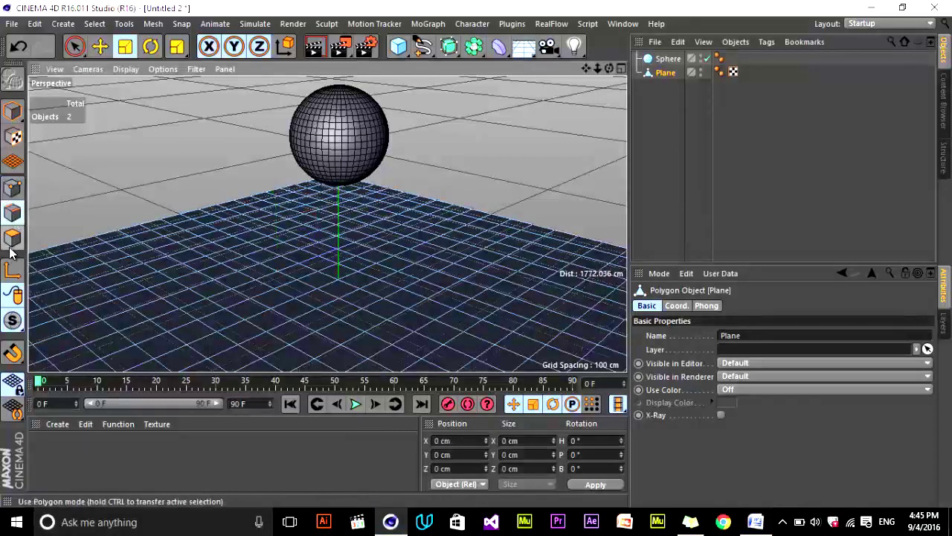
click(12, 110)
- Make the sphere editable, converting it to a polygon object
click(667, 120)
right_click(665, 59)
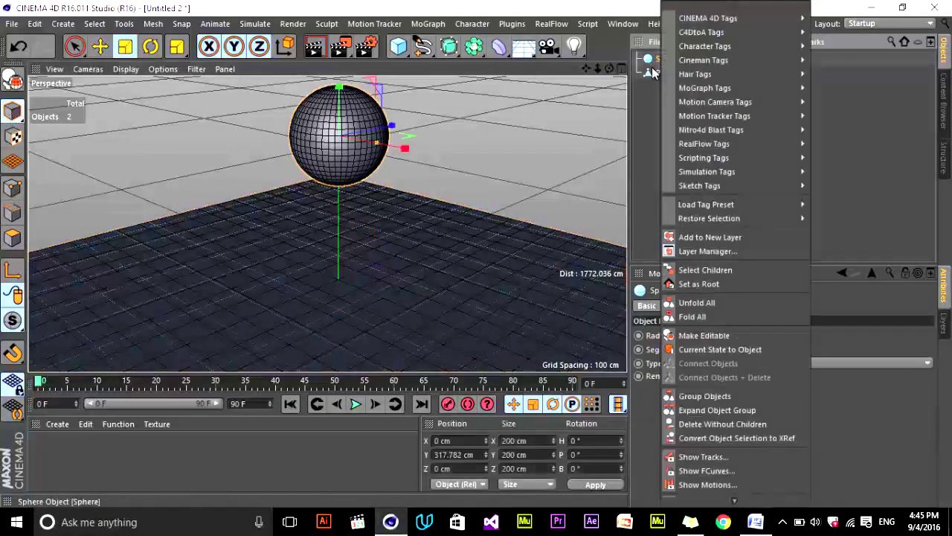
click(740, 335)
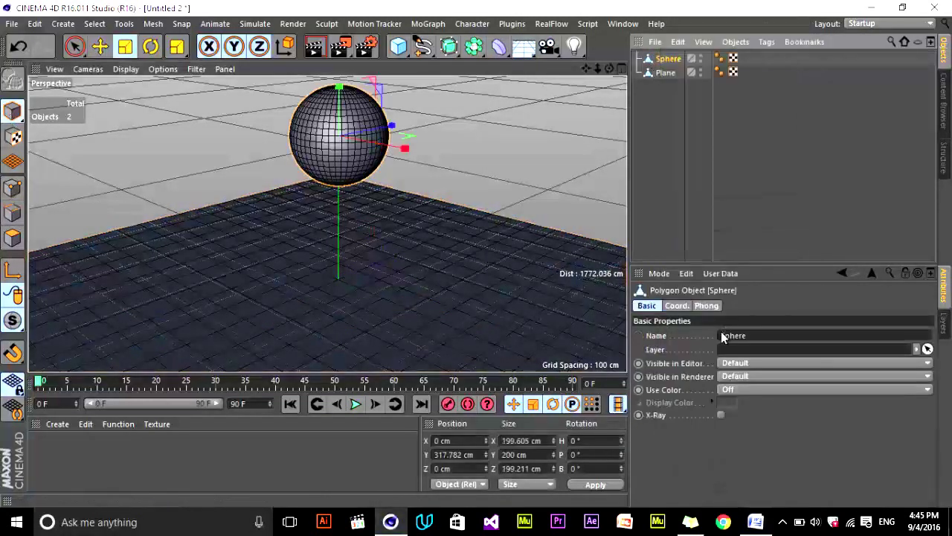
- Inspect the editable sphere's points, return to model mode, and reselect the sphere
click(680, 119)
click(292, 124)
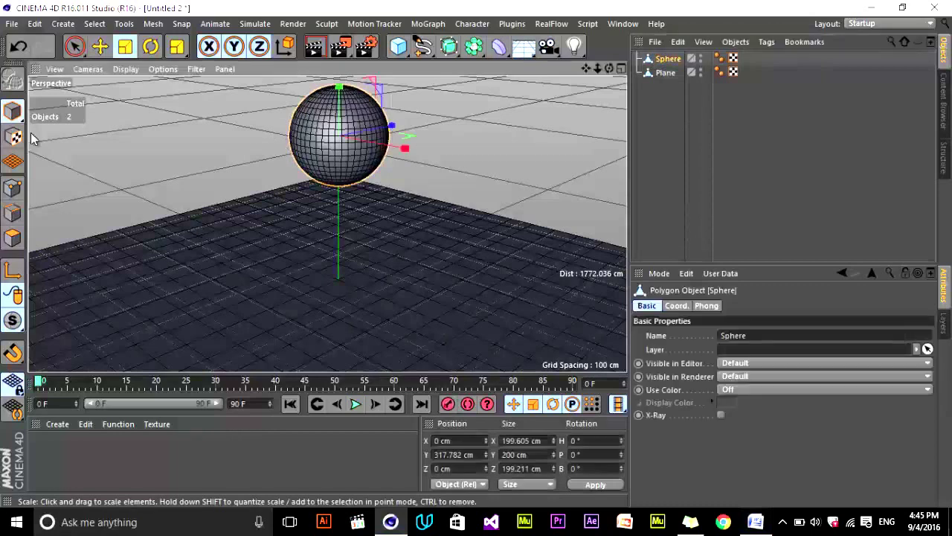
click(12, 188)
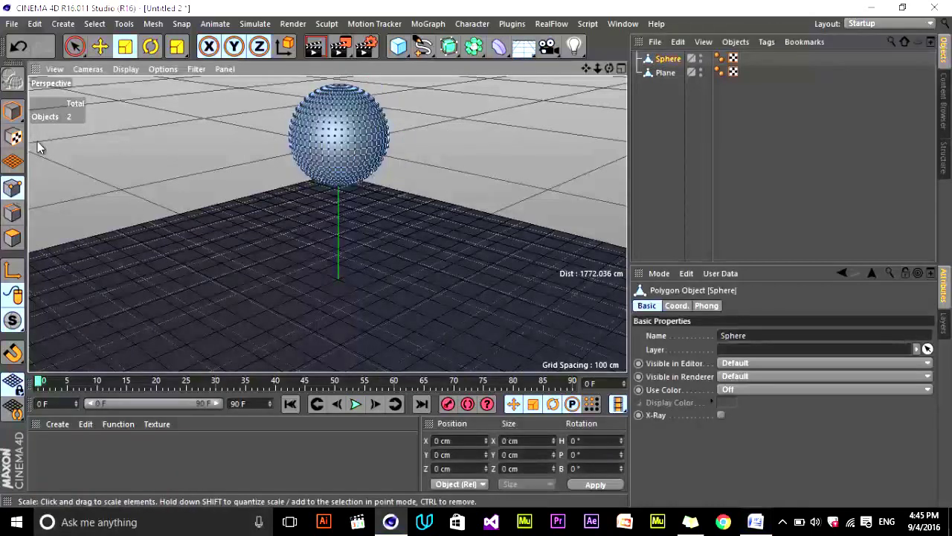
click(12, 110)
click(660, 110)
click(667, 59)
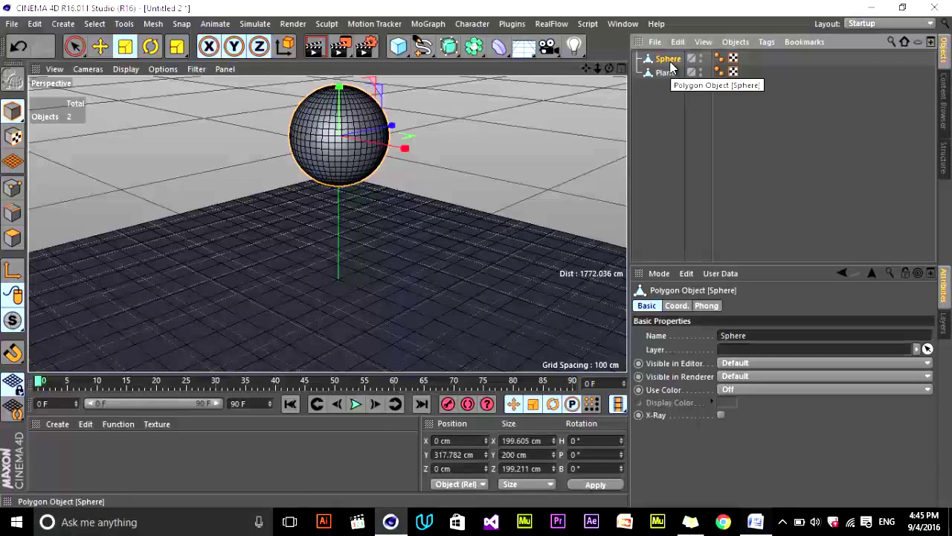
- Duplicate the sphere and rename the copy "Inner sphere"
ctrl+drag(671, 67, 672, 78)
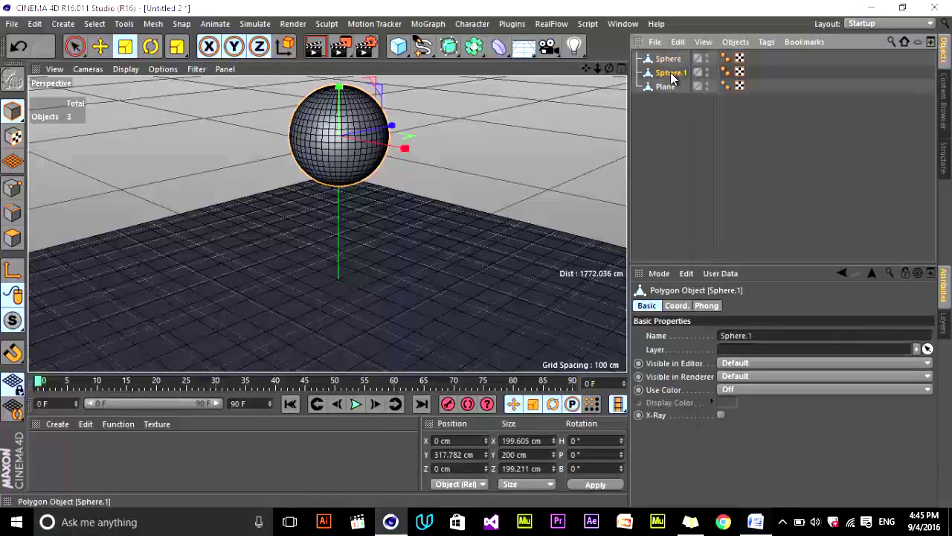
double_click(671, 72)
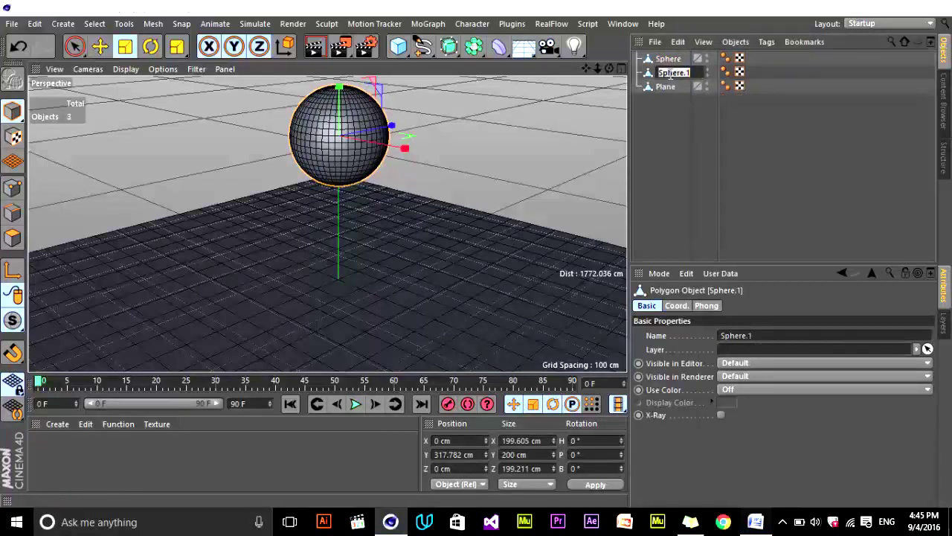
key(BackSpace)
text(Inner sphere)
key(Return)
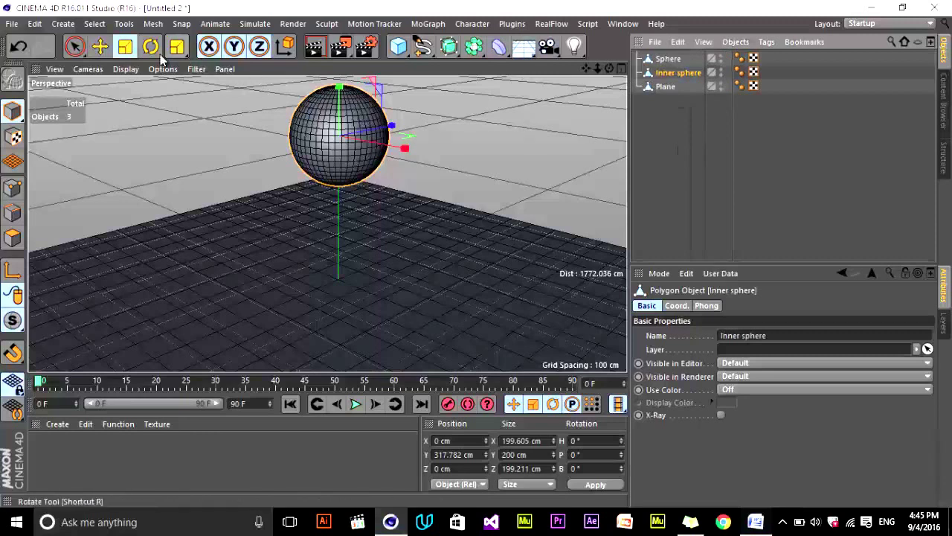
- Scale the inner sphere down uniformly to about 193 cm across and set its Use Color option to On
drag(477, 137, 463, 142)
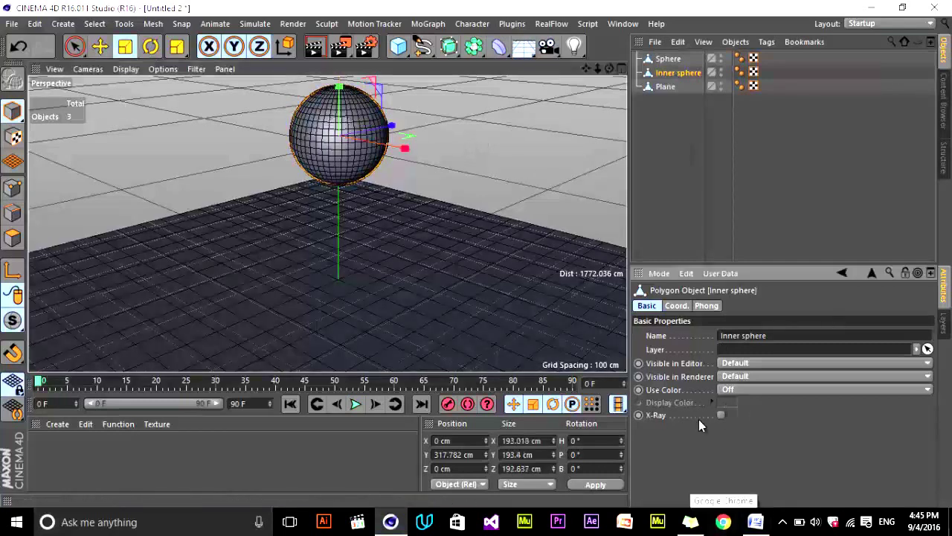
click(764, 389)
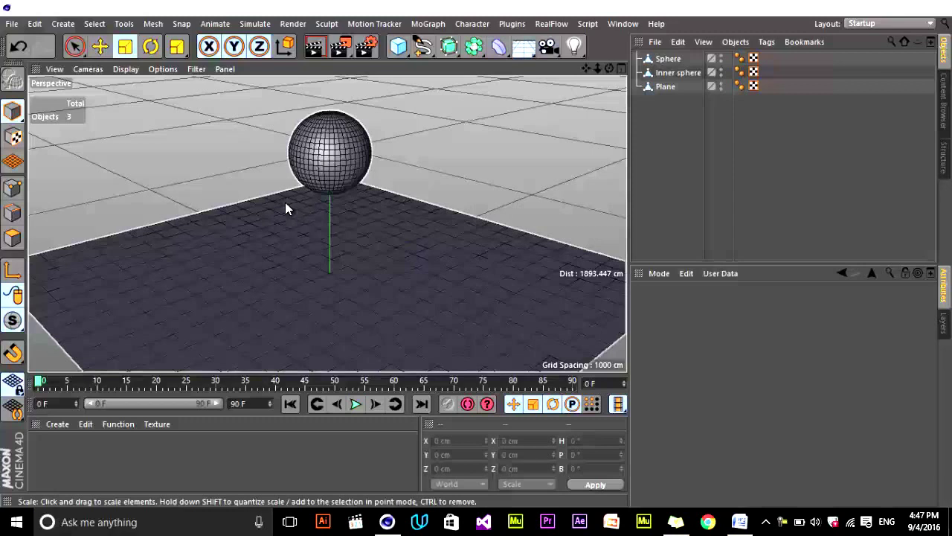
- Hide the inner sphere in both the editor and the renderer
scroll(476, 253, up, 2)
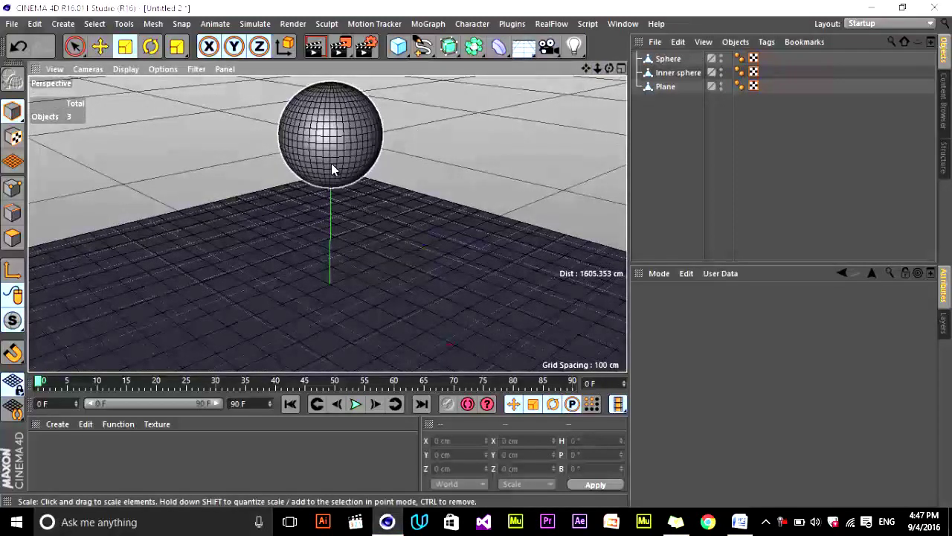
click(674, 86)
click(678, 72)
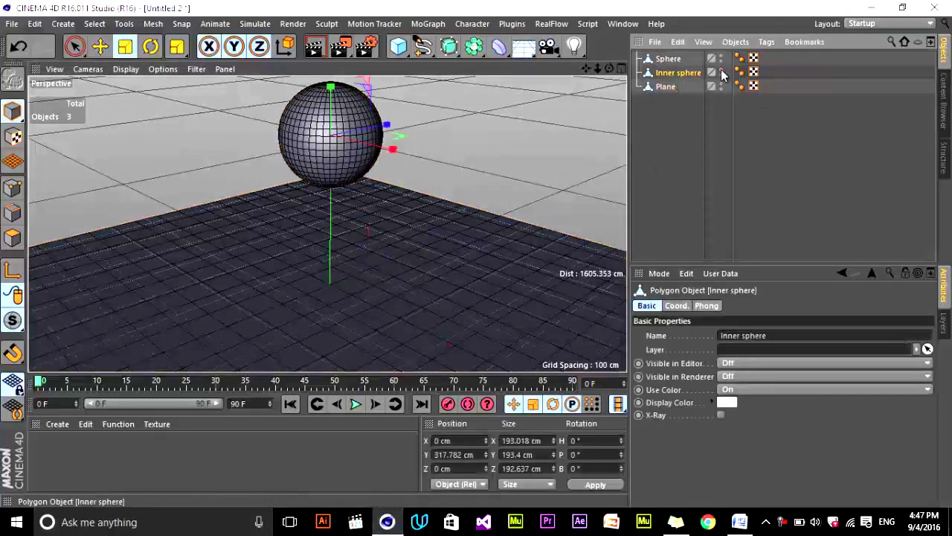
- Select the outer sphere in edge mode and activate the Knife tool in Line mode
scroll(478, 259, up, 2)
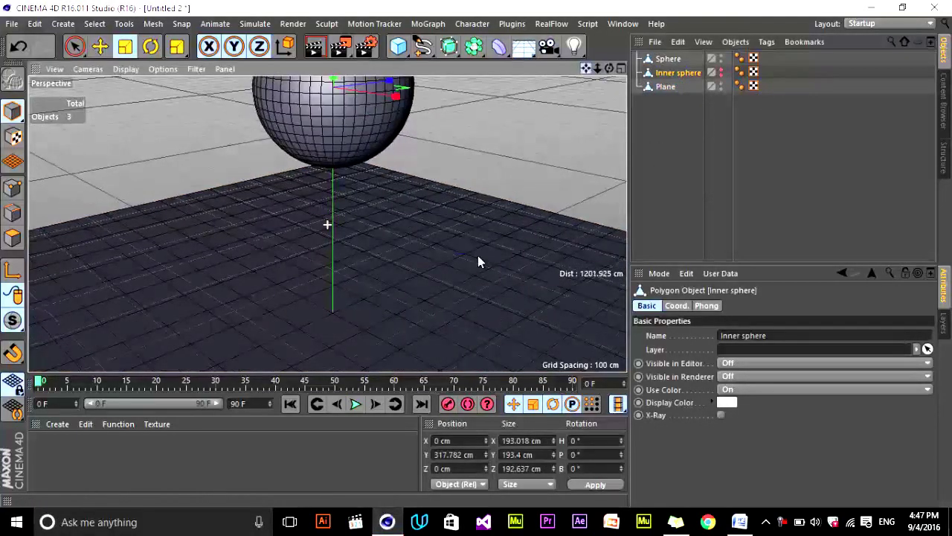
alt+drag(477, 255, 447, 223)
click(668, 58)
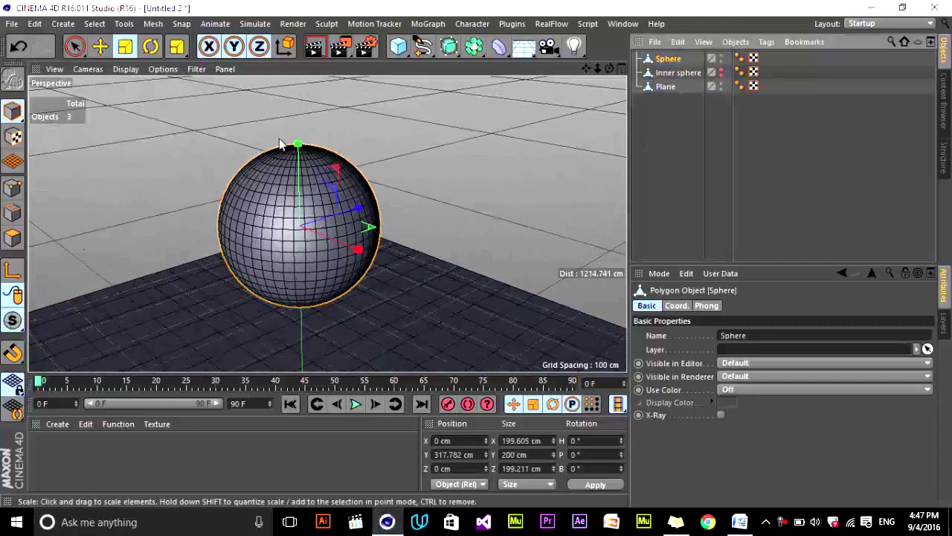
click(15, 234)
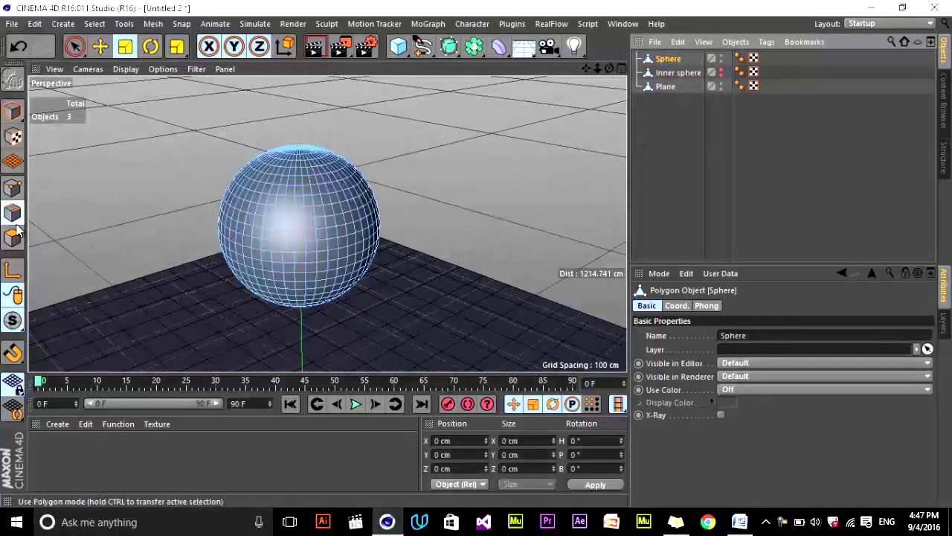
right_click(451, 113)
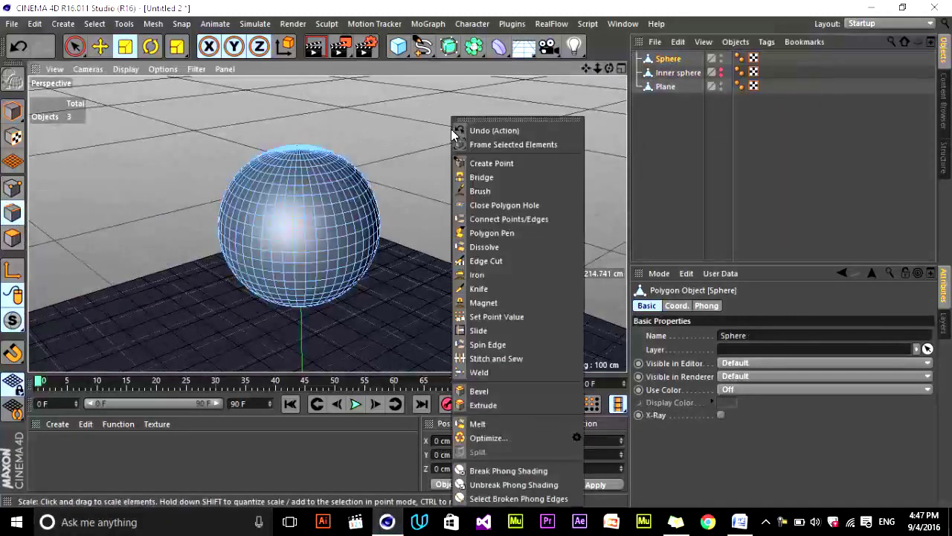
click(497, 290)
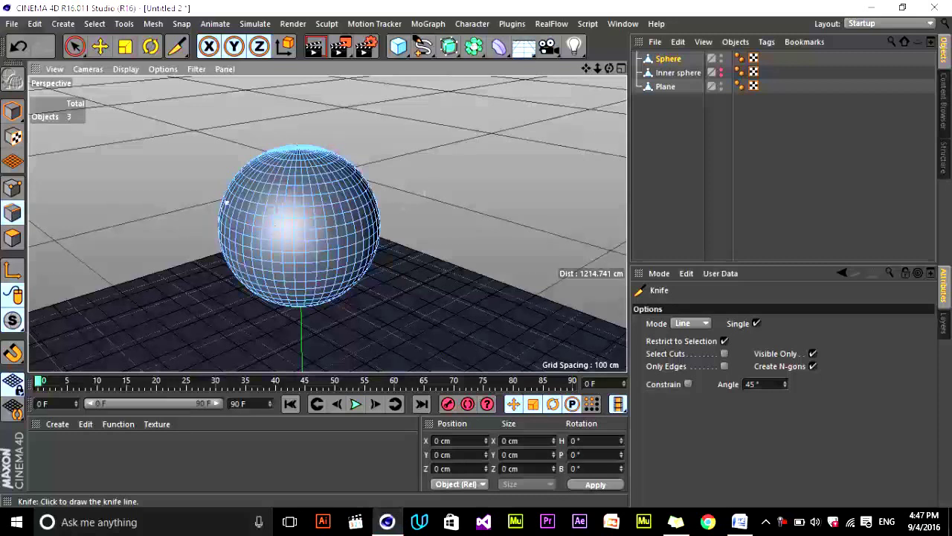
drag(587, 69, 476, 253)
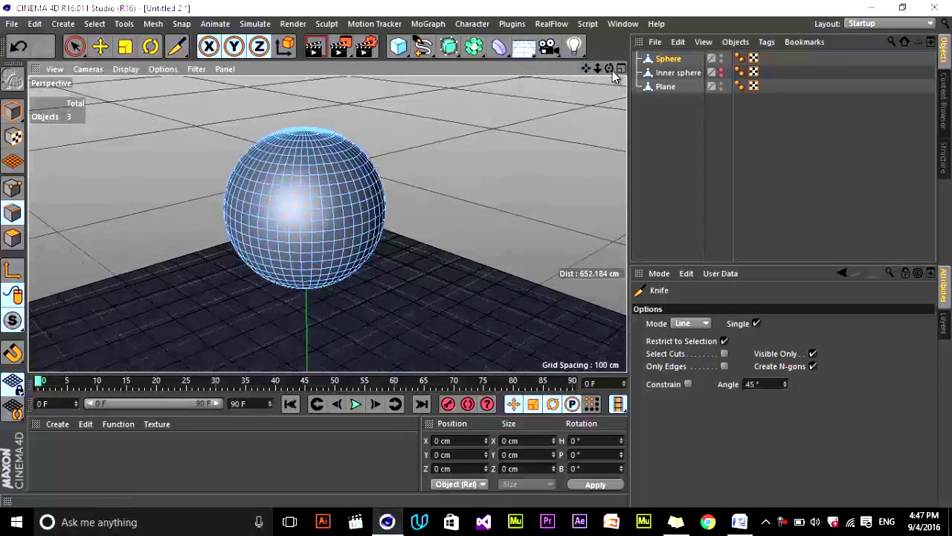
drag(610, 69, 480, 255)
drag(586, 69, 476, 255)
drag(608, 69, 336, 198)
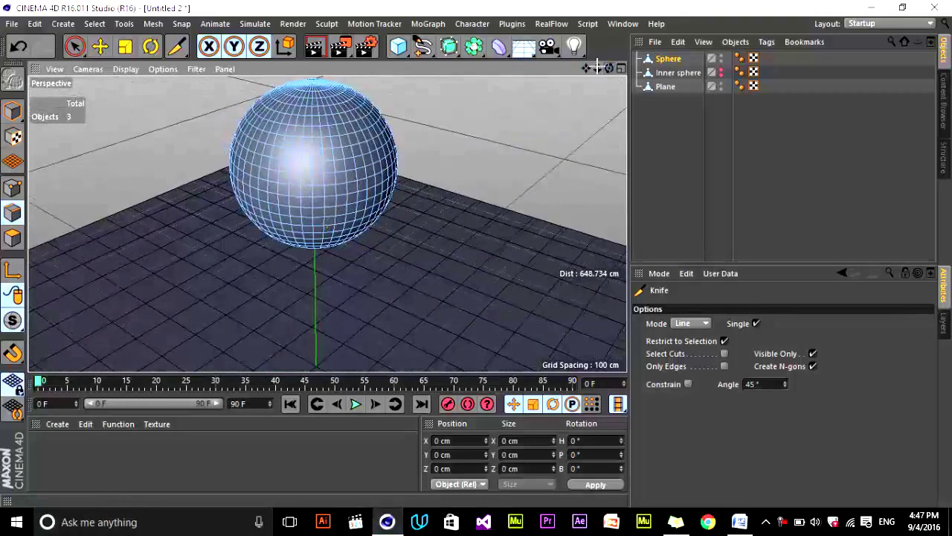
drag(586, 68, 476, 254)
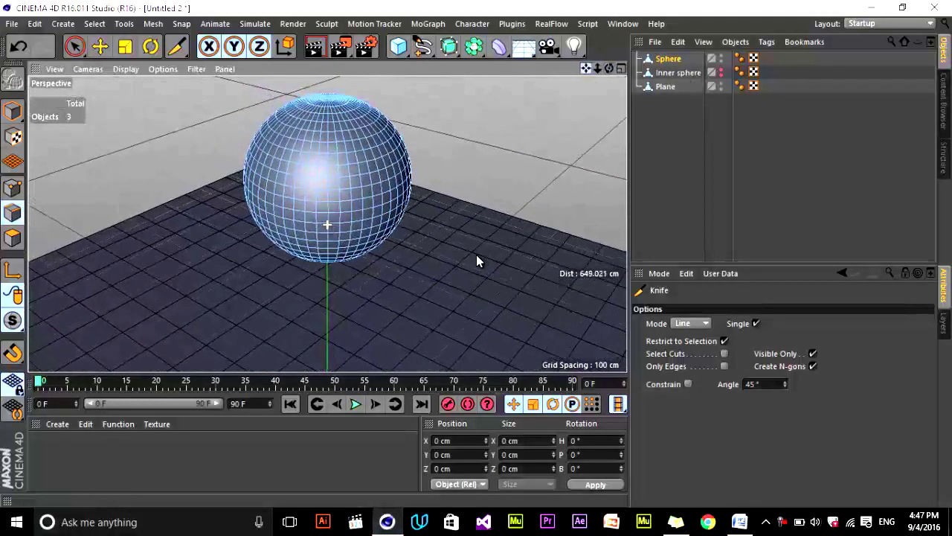
drag(609, 69, 477, 255)
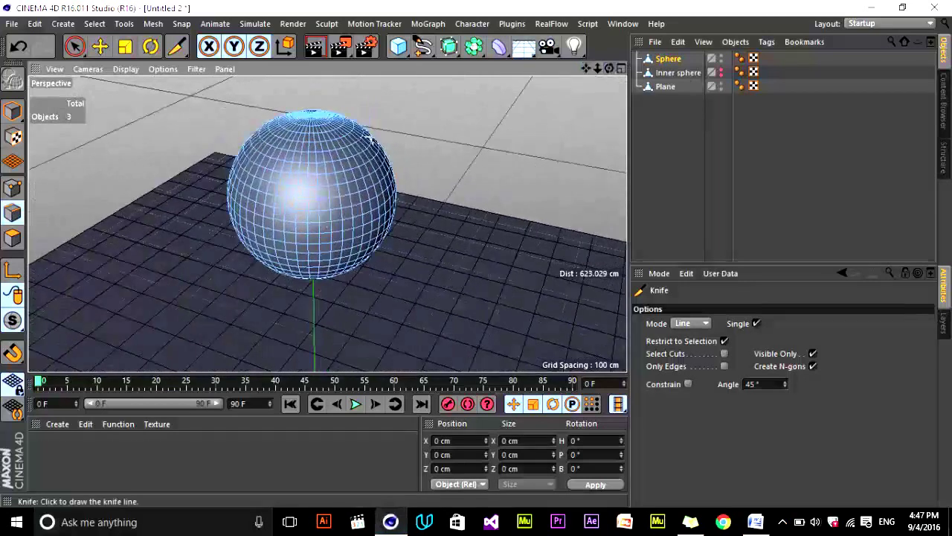
- Cut a cluster of irregular, crossing, roughly vertical knife lines across one side of the outer sphere, undoing the last cut
drag(350, 85, 348, 276)
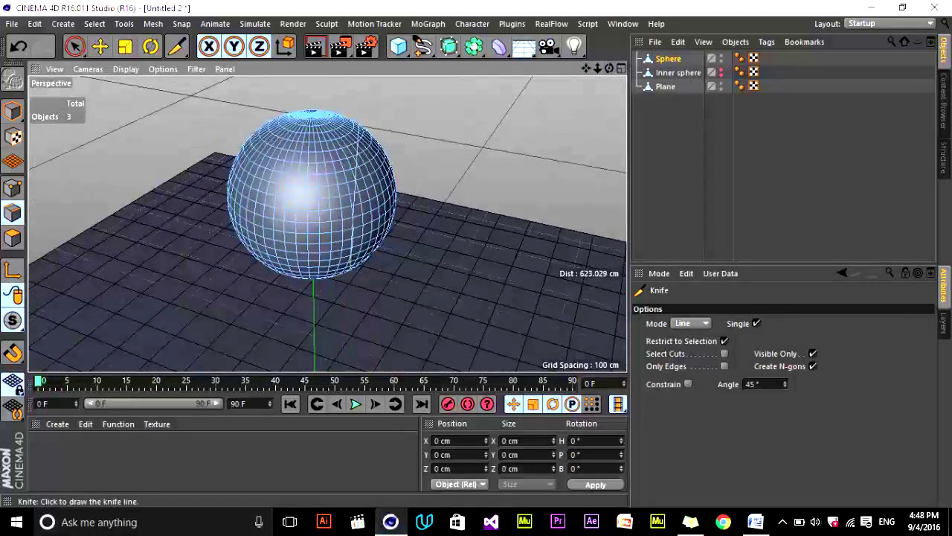
mouse_move(348, 86)
mouse_down()
mouse_move(334, 227)
mouse_move(344, 276)
mouse_up()
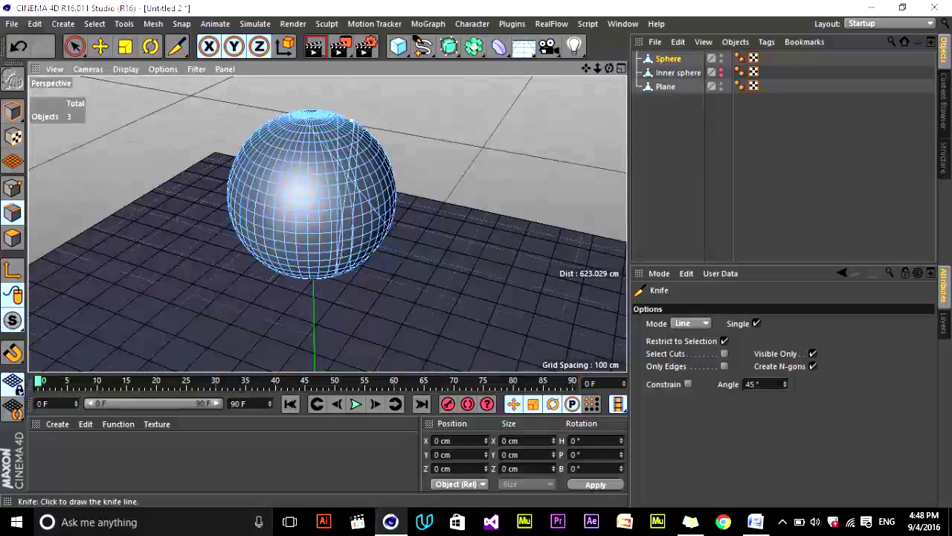
drag(346, 83, 332, 336)
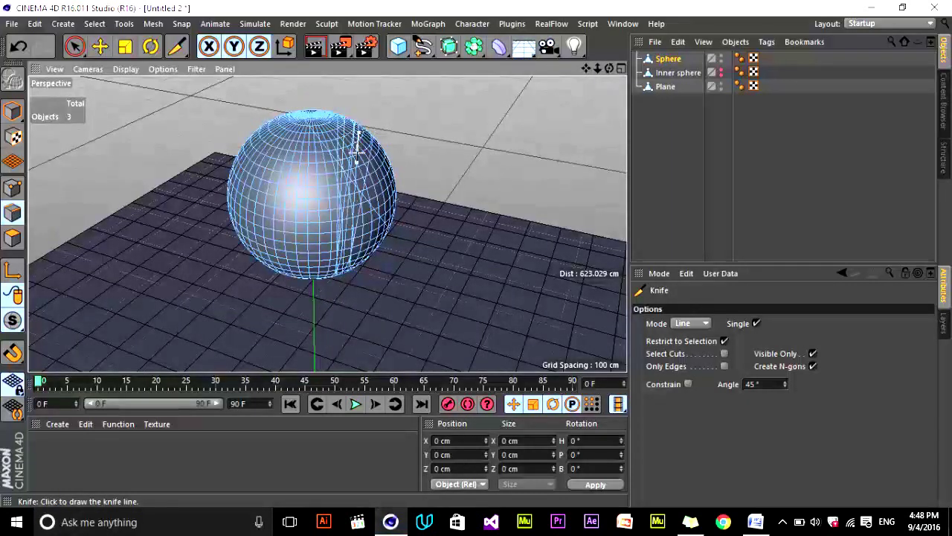
drag(282, 98, 338, 368)
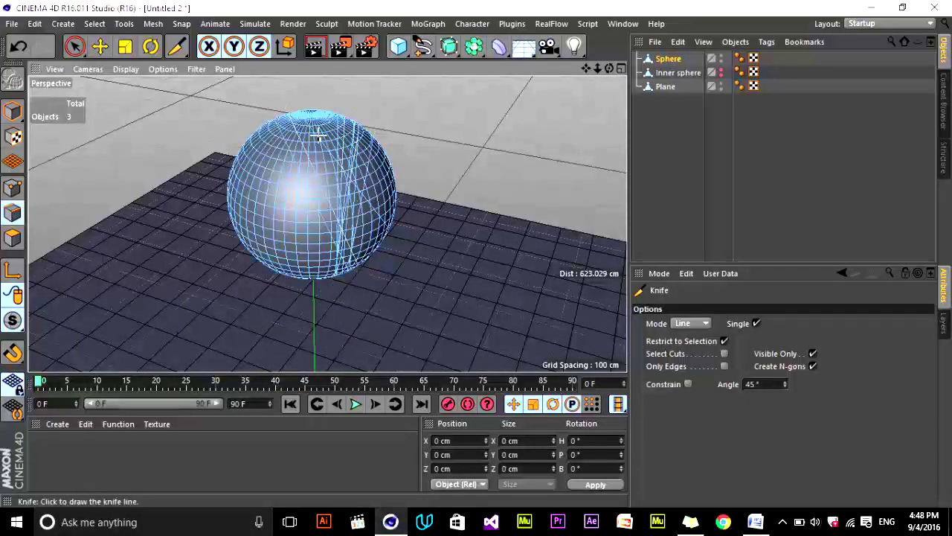
mouse_move(336, 81)
mouse_down()
mouse_move(387, 365)
mouse_move(339, 331)
mouse_up()
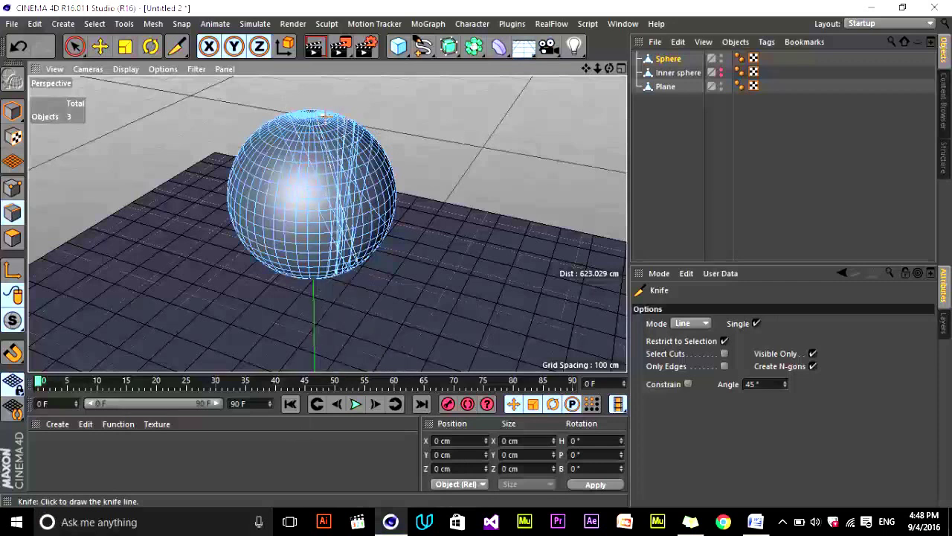
drag(325, 113, 326, 330)
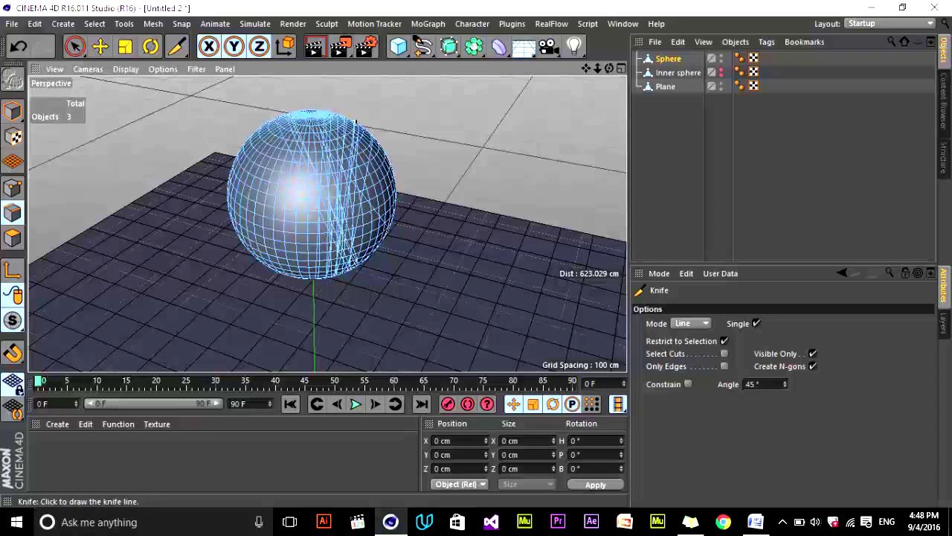
mouse_move(299, 113)
mouse_down()
mouse_move(362, 232)
mouse_move(379, 325)
mouse_up()
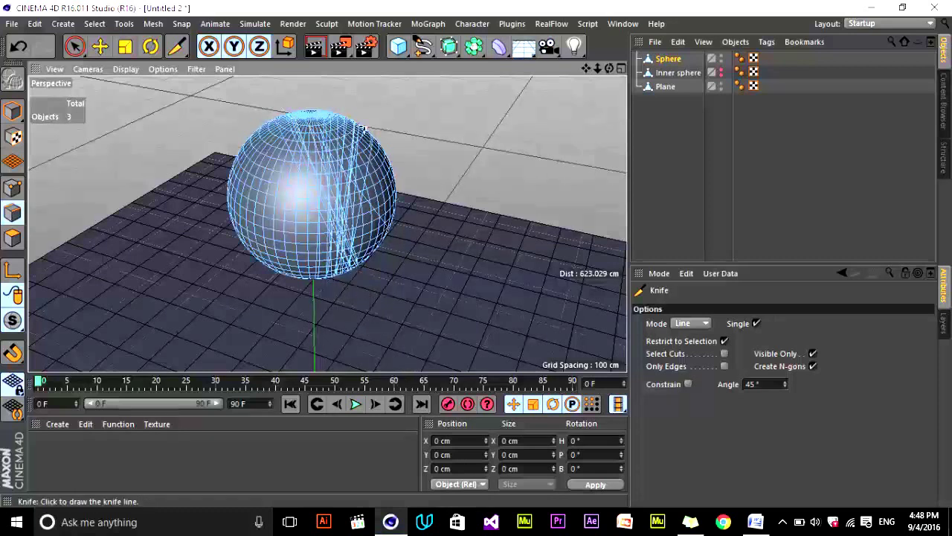
drag(277, 113, 390, 321)
drag(359, 77, 341, 326)
drag(305, 111, 362, 366)
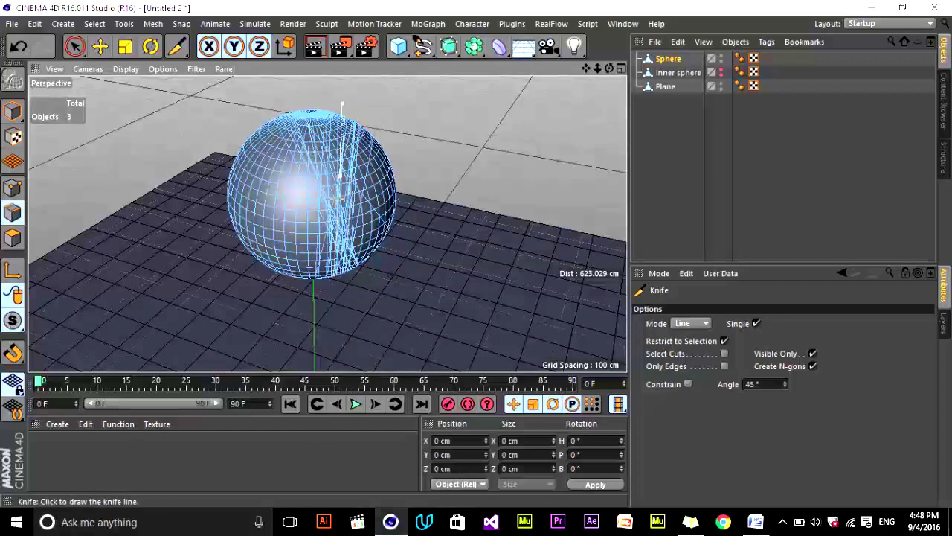
mouse_move(338, 112)
mouse_down()
mouse_move(294, 402)
mouse_move(312, 437)
mouse_up()
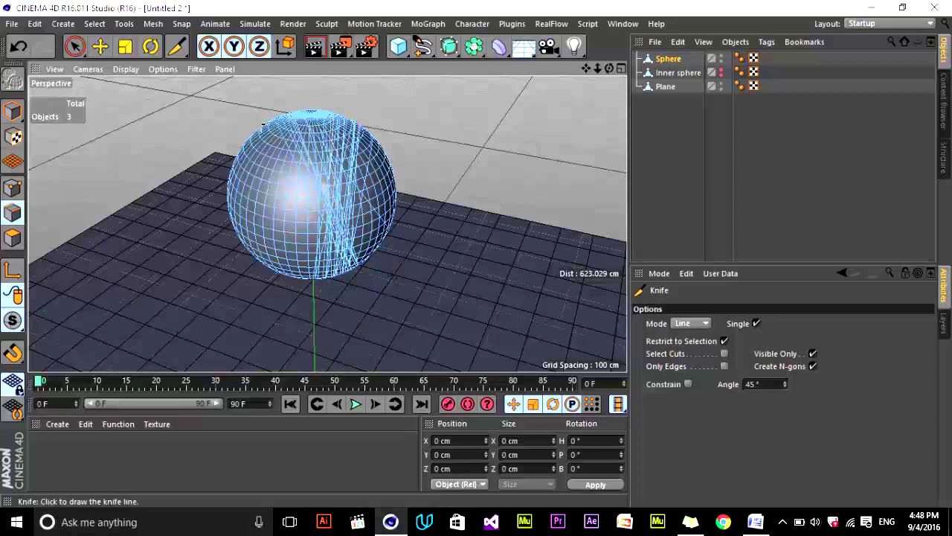
mouse_move(302, 111)
mouse_down()
mouse_move(382, 310)
mouse_move(350, 268)
mouse_move(381, 306)
mouse_up()
key(ctrl+z)
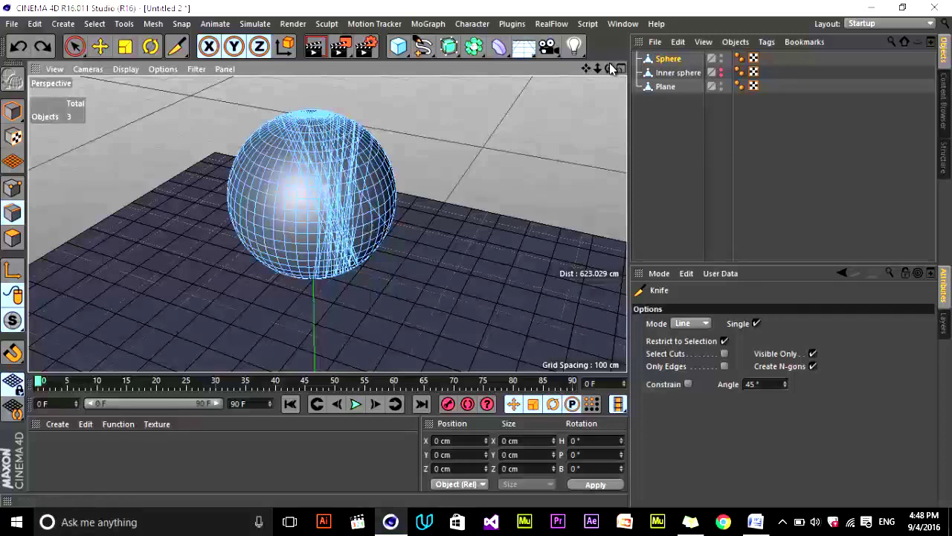
- Cut short irregular knife lines across the other sides of the outer sphere, and return to model mode
mouse_move(609, 67)
mouse_down()
mouse_move(478, 260)
mouse_move(589, 75)
mouse_move(479, 258)
mouse_move(259, 222)
mouse_move(243, 167)
mouse_move(221, 160)
mouse_up()
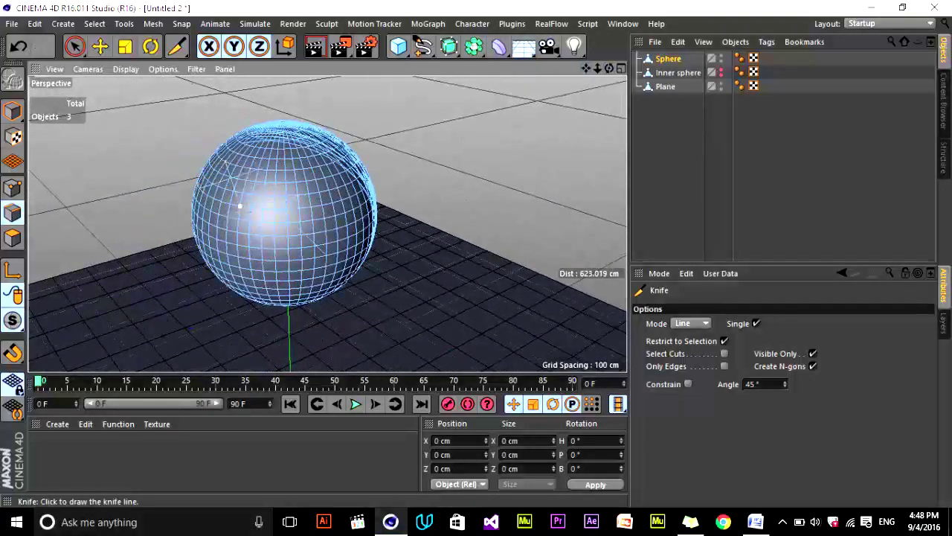
drag(245, 286, 299, 312)
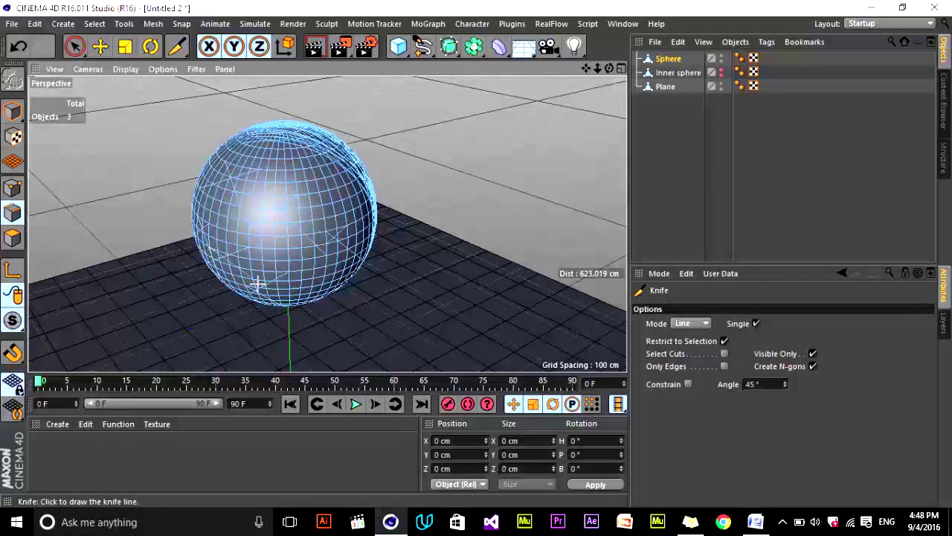
drag(609, 68, 402, 214)
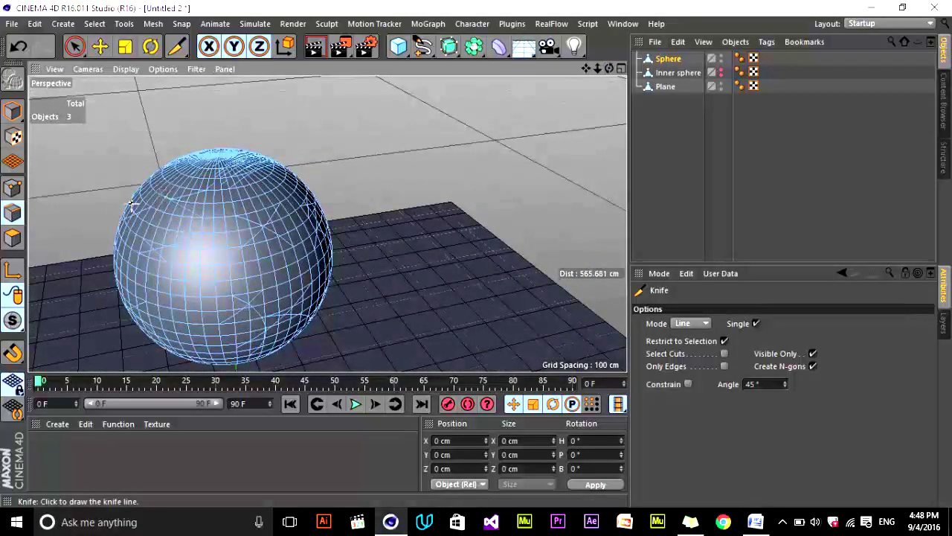
drag(609, 68, 477, 254)
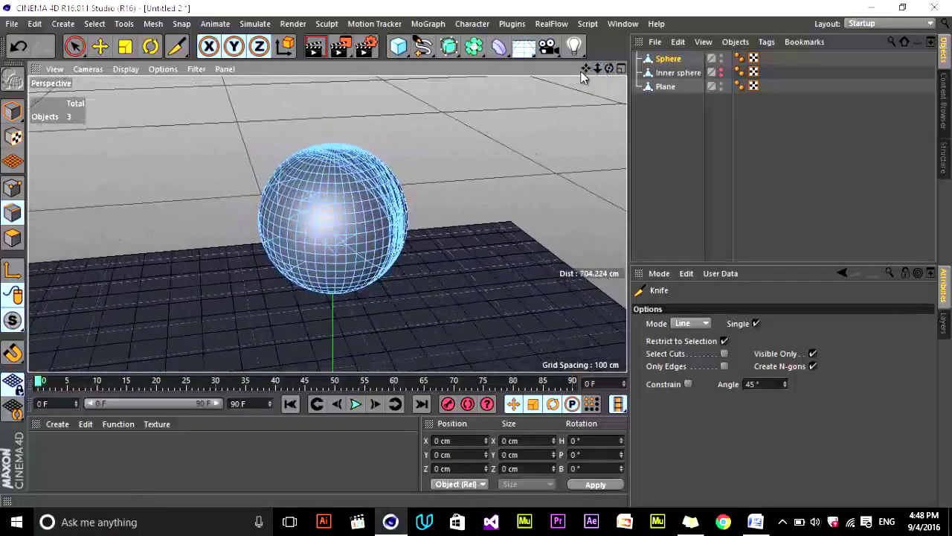
drag(586, 69, 477, 253)
click(12, 110)
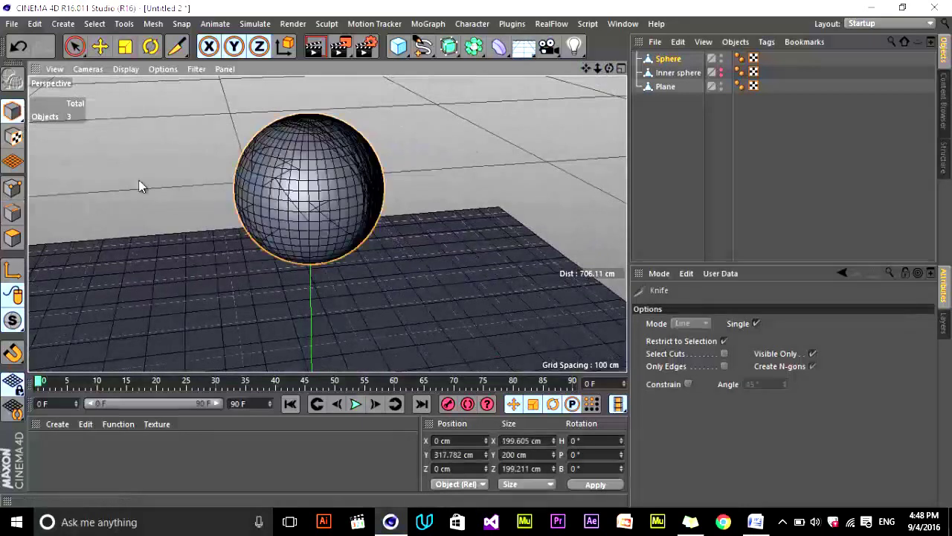
- Deselect the outer sphere and make the inner sphere visible again in the editor and renderer
click(677, 141)
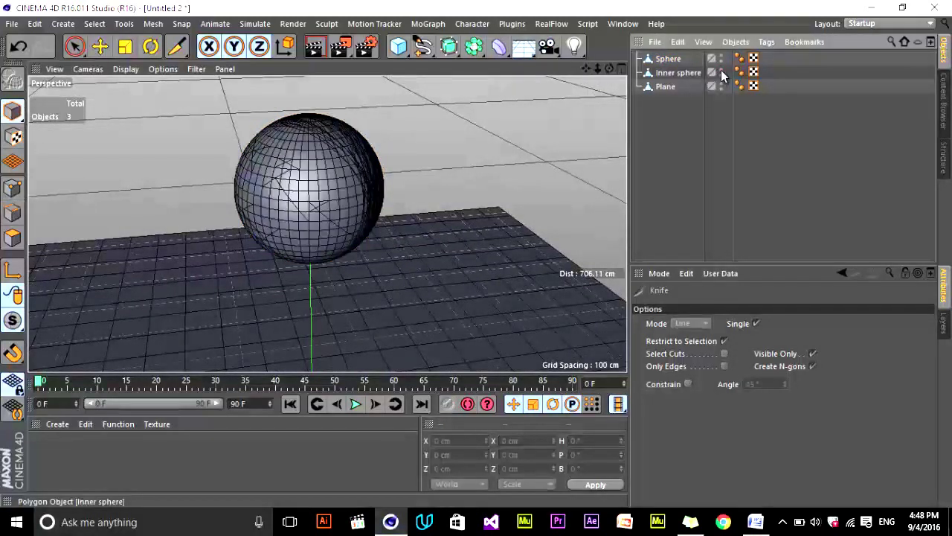
drag(598, 68, 600, 73)
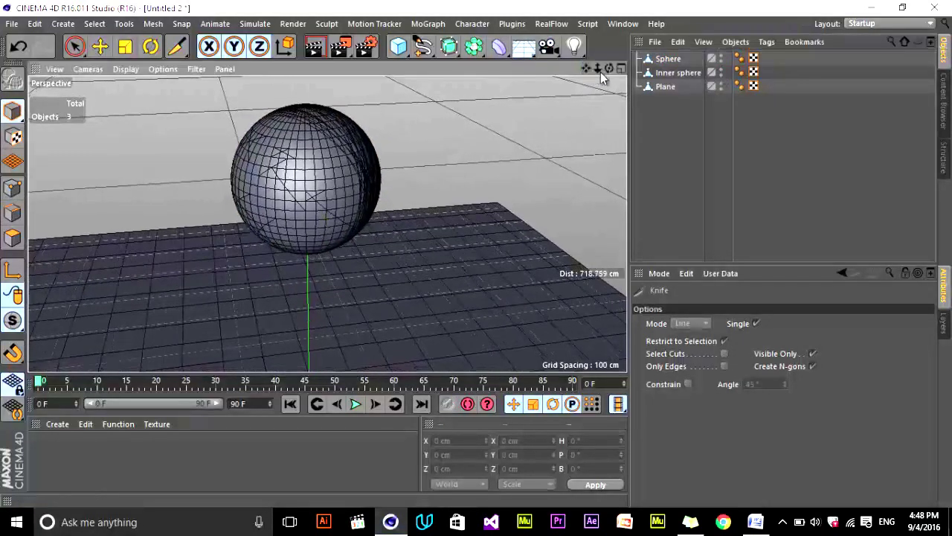
scroll(476, 254, down, 3)
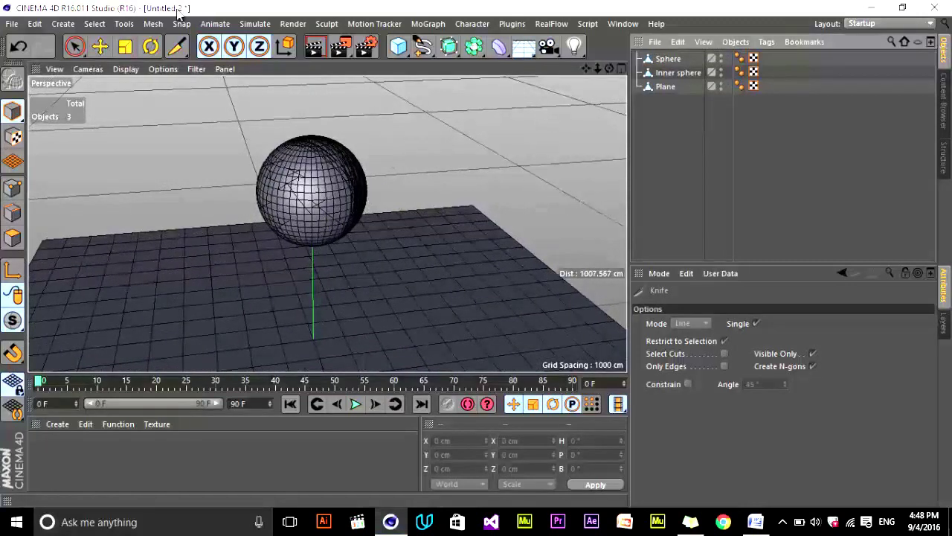
- Add a Cloth Surface simulation object to the scene
click(251, 24)
mouse_move(255, 44)
click(350, 44)
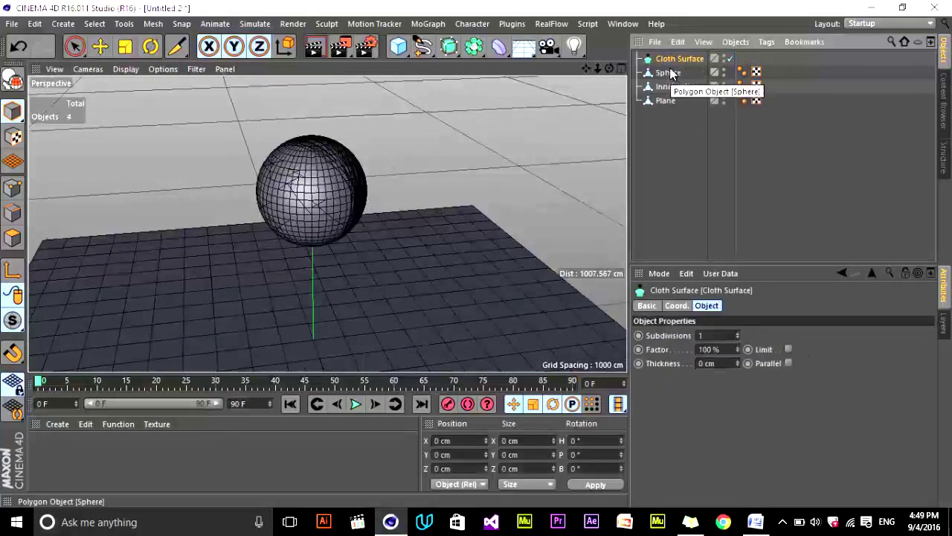
- Nest the outer sphere under the Cloth Surface and switch the perspective view to Gouraud Shading without lines
drag(675, 75, 683, 58)
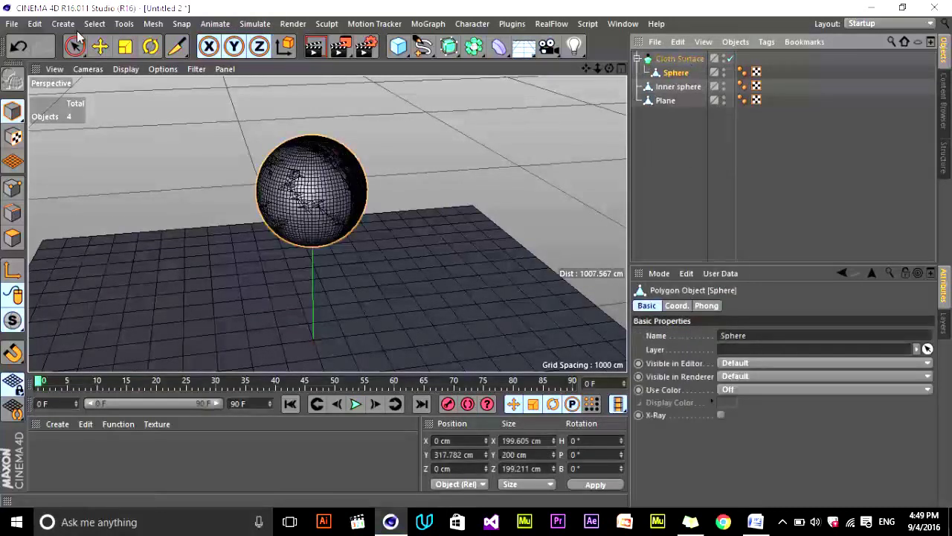
click(124, 67)
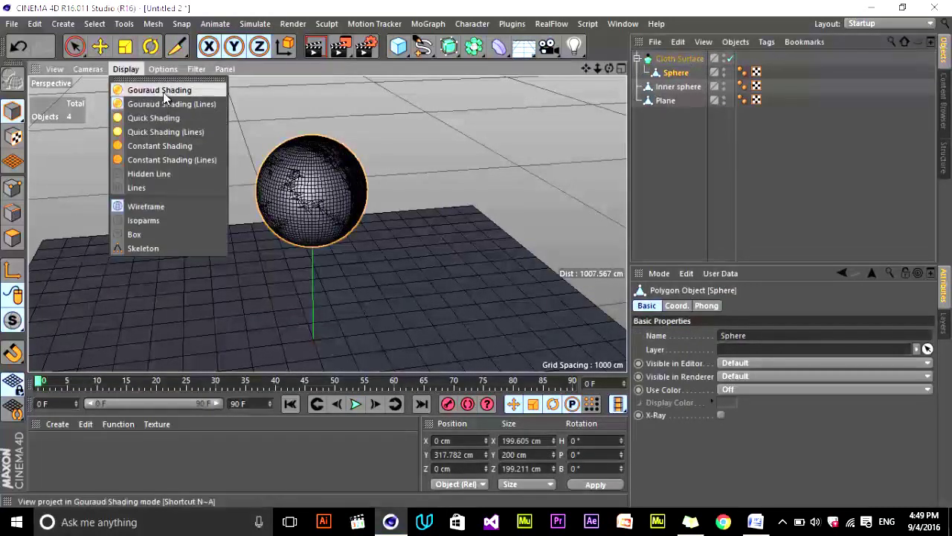
click(160, 90)
click(669, 175)
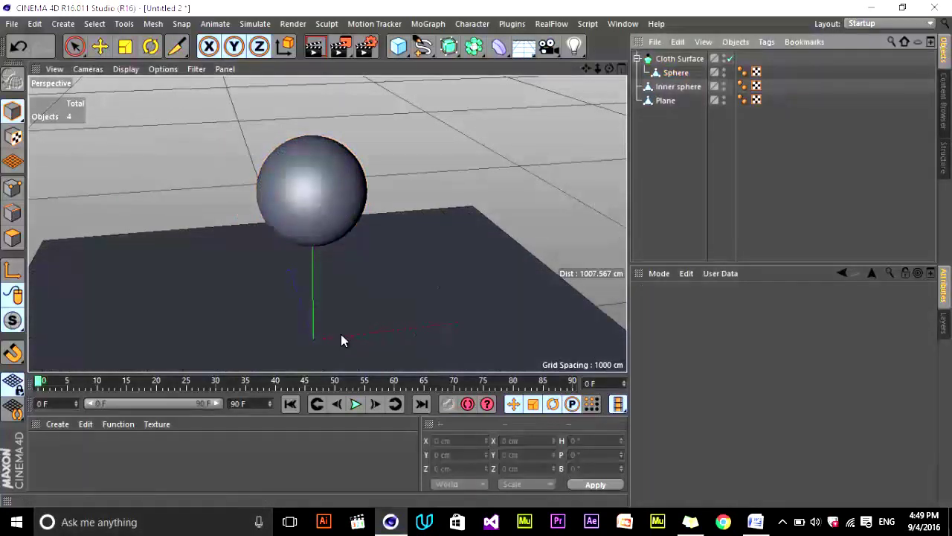
- Add Cloth Collider tags to the floor plane and the inner sphere
right_click(666, 101)
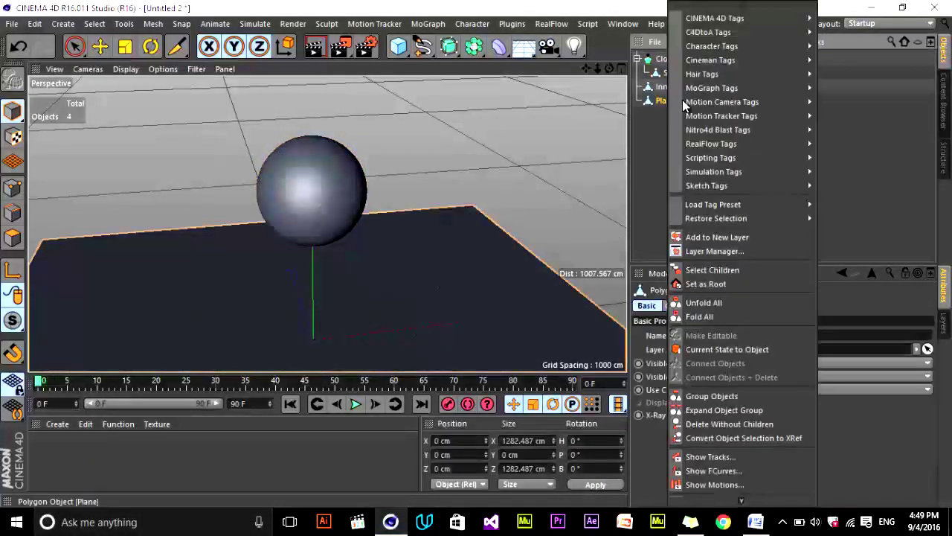
mouse_move(761, 175)
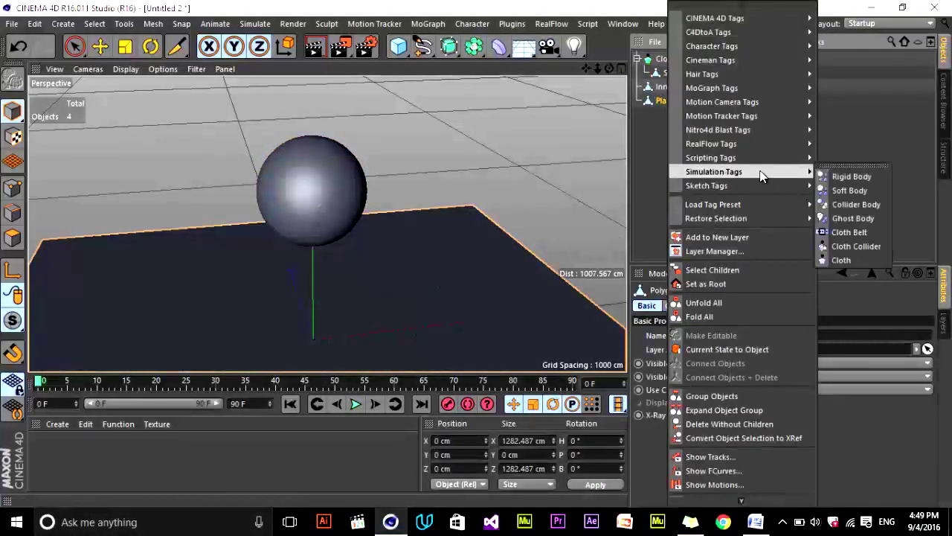
click(860, 247)
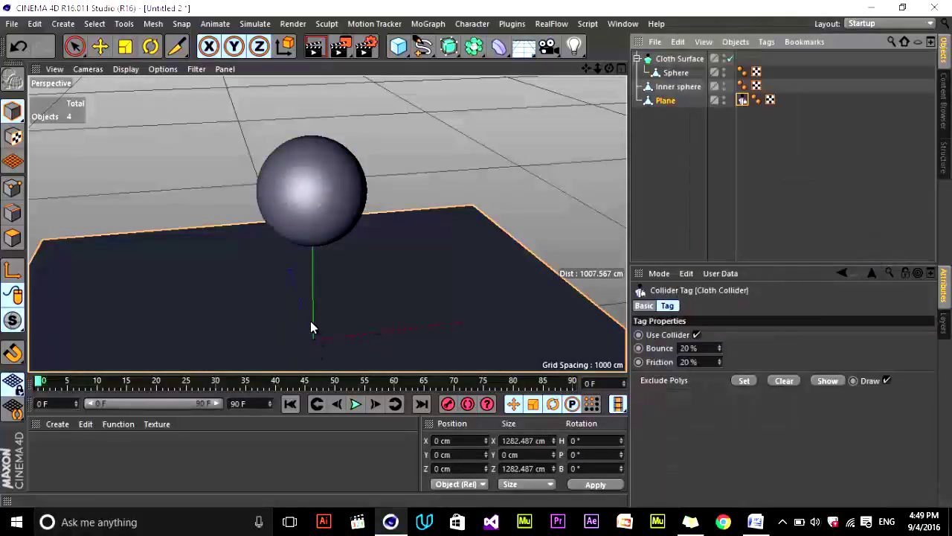
right_click(678, 87)
mouse_move(759, 172)
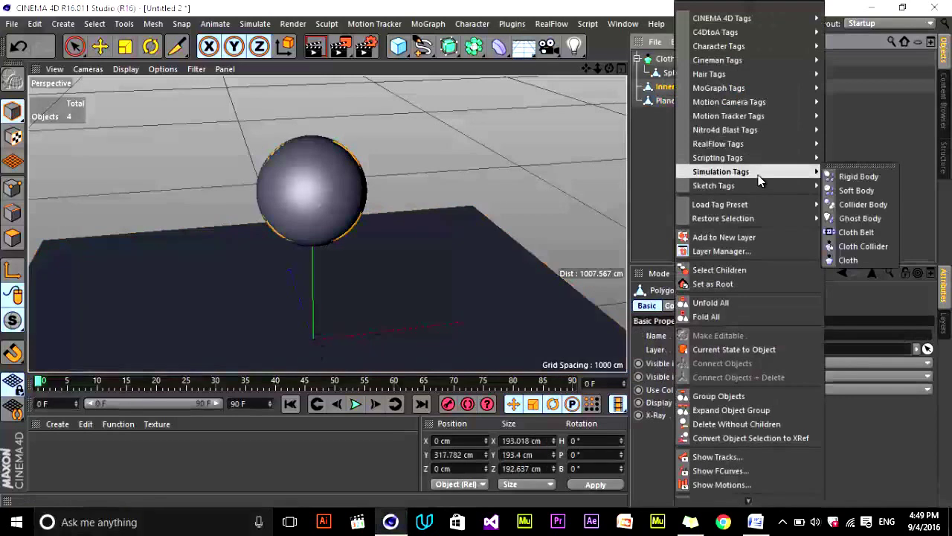
click(861, 247)
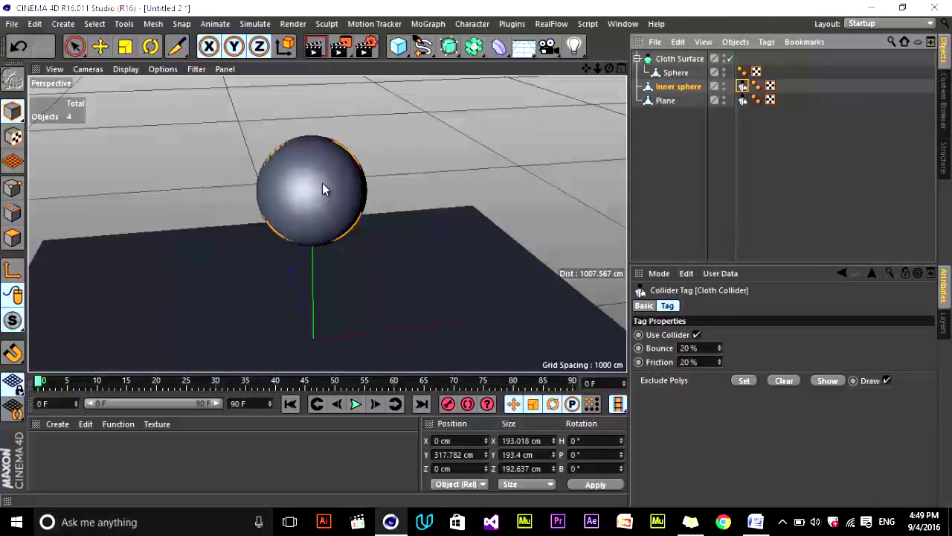
- Add a Cloth simulation tag to the outer sphere inside the Cloth Surface
click(675, 72)
right_click(681, 73)
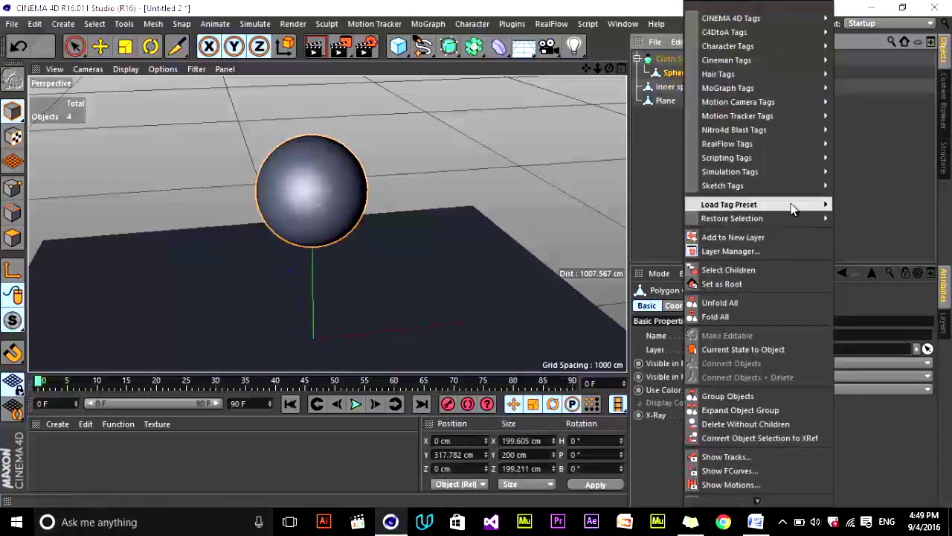
mouse_move(788, 172)
click(863, 260)
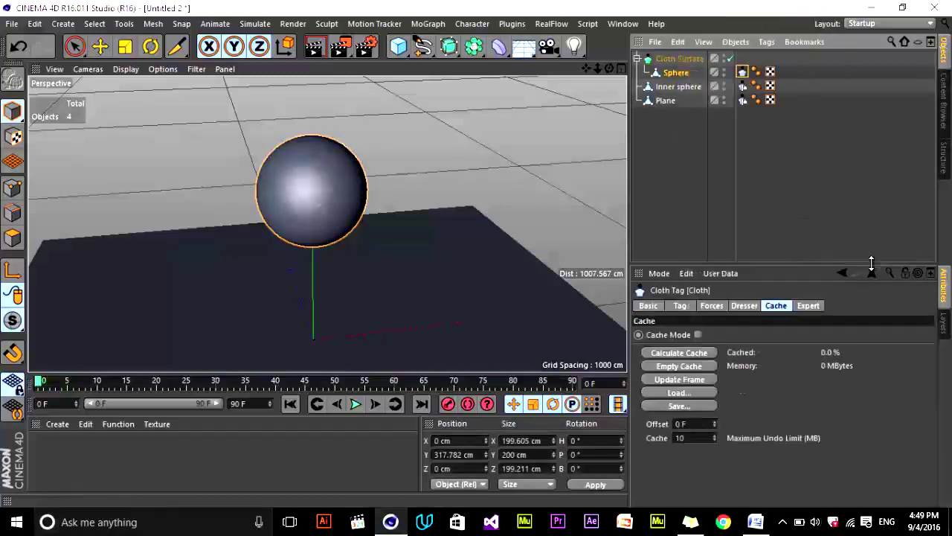
click(752, 209)
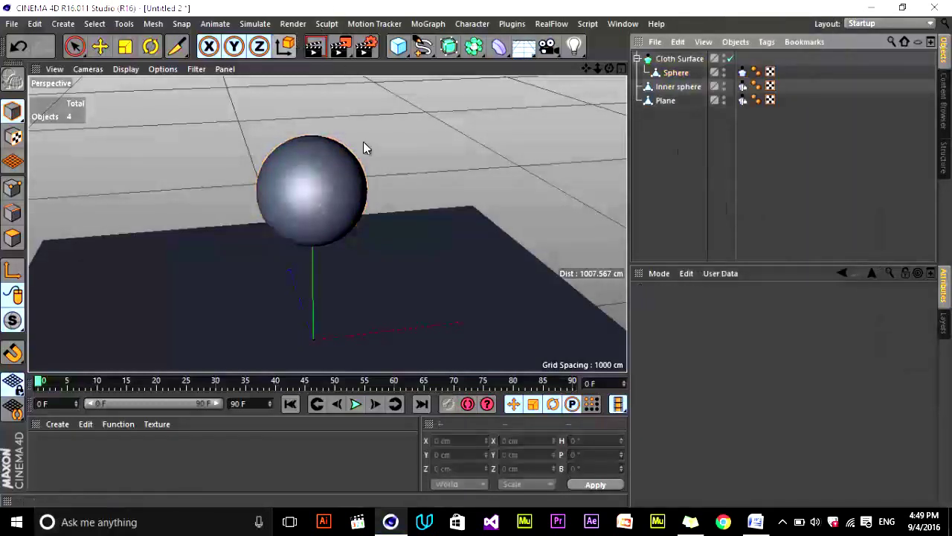
- Add an Attractor particle object and raise it along Y about 318 cm to the centre of the spheres
click(258, 27)
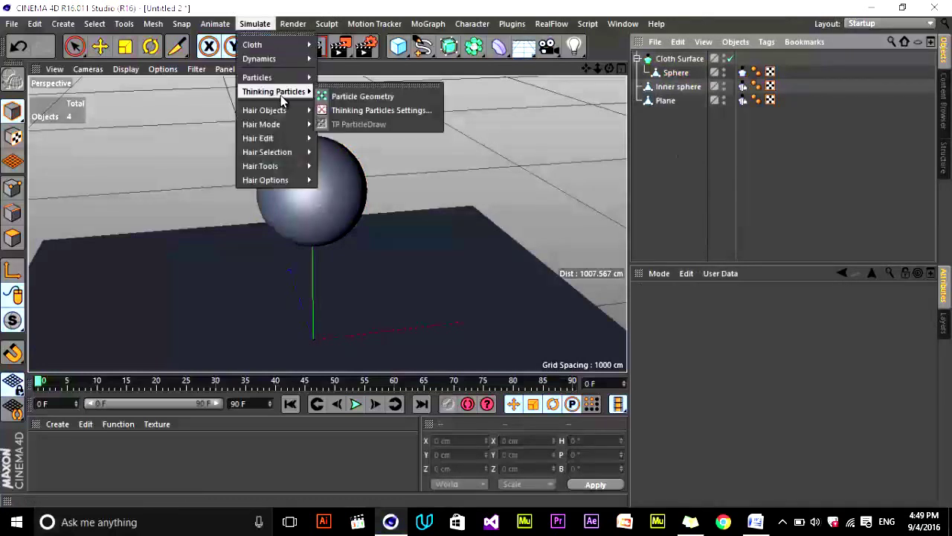
mouse_move(305, 78)
click(348, 101)
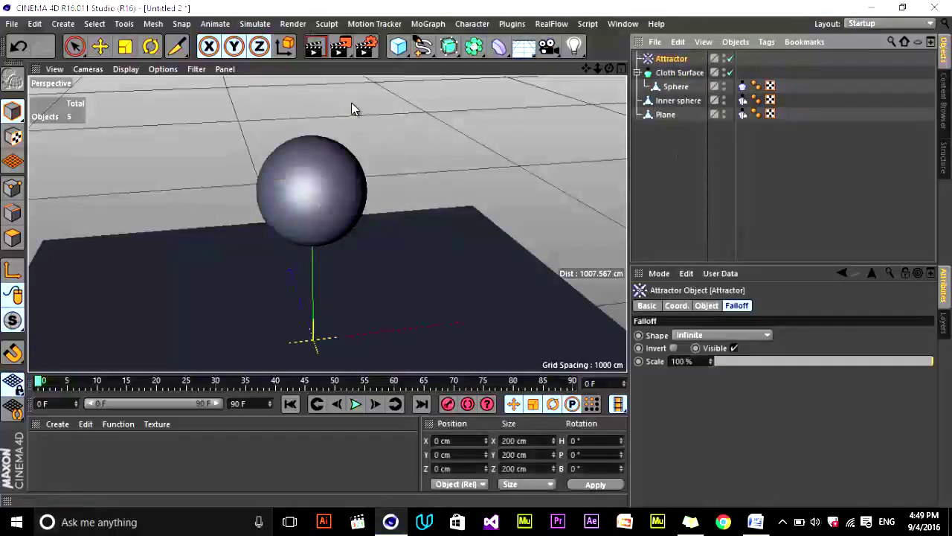
click(99, 46)
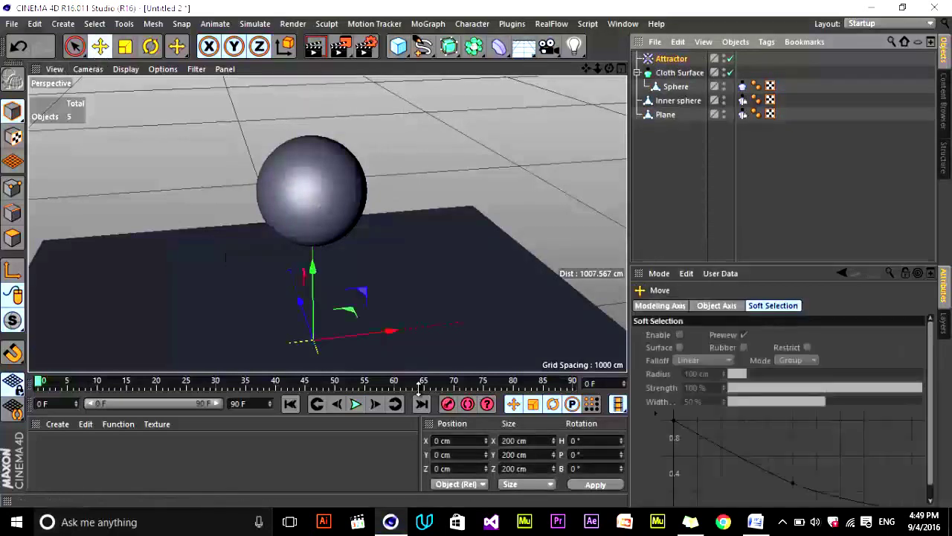
drag(315, 276, 329, 121)
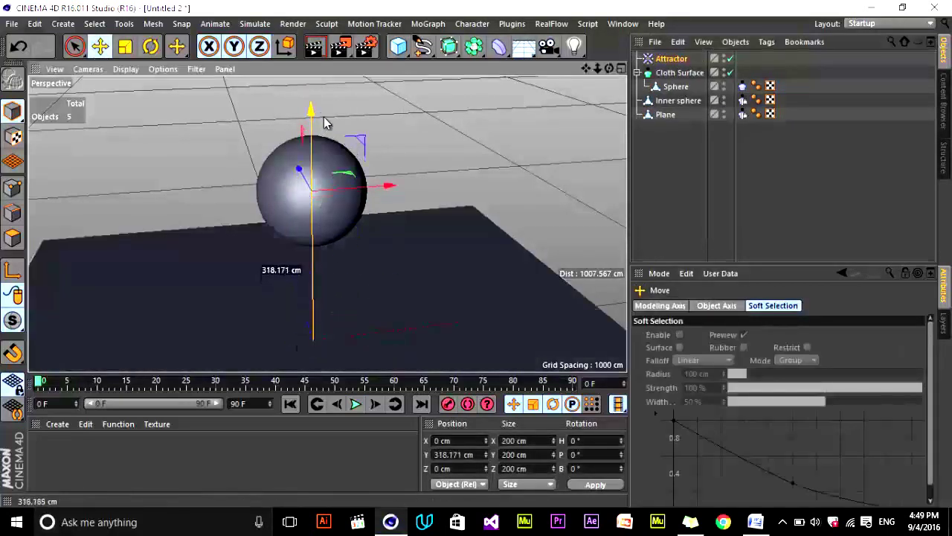
click(689, 172)
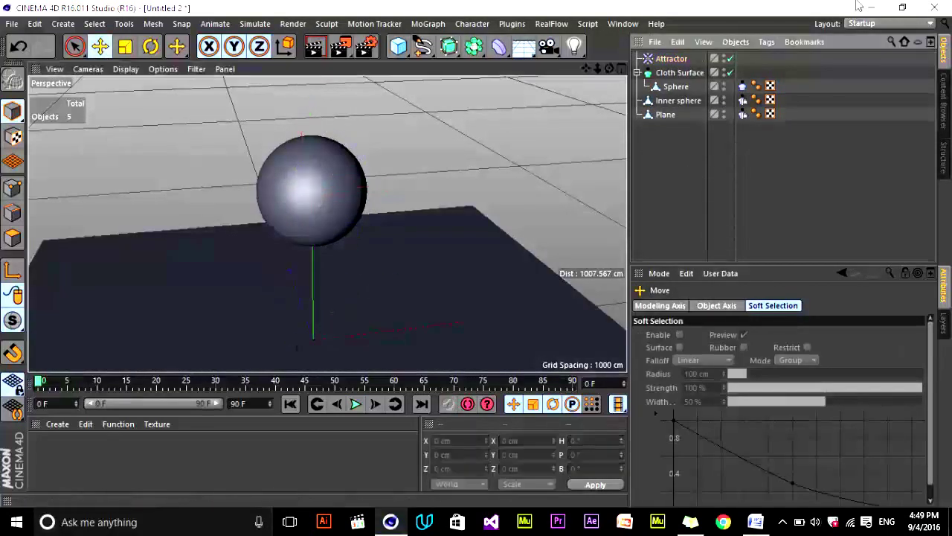
- Set the gravity of the outer sphere's Cloth tag to 0
click(743, 86)
click(712, 305)
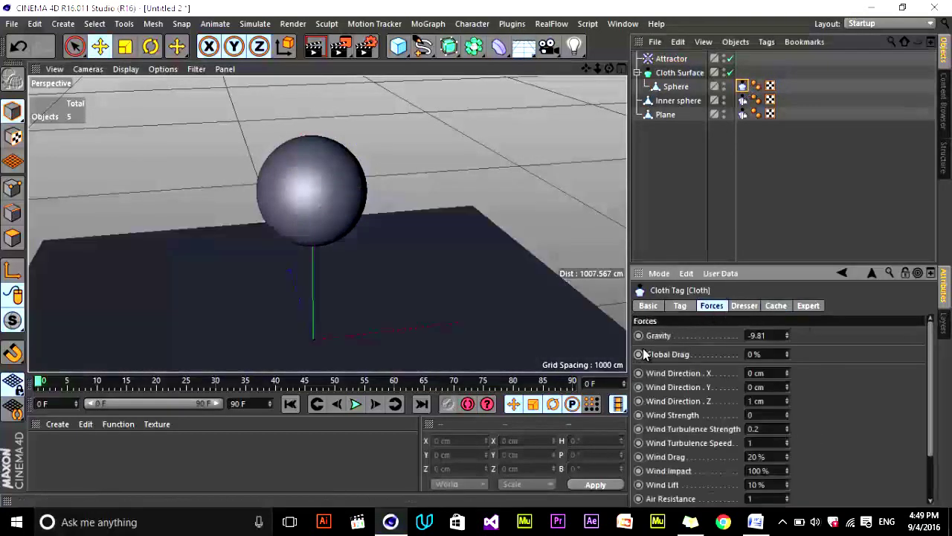
click(759, 335)
text(0)
key(Return)
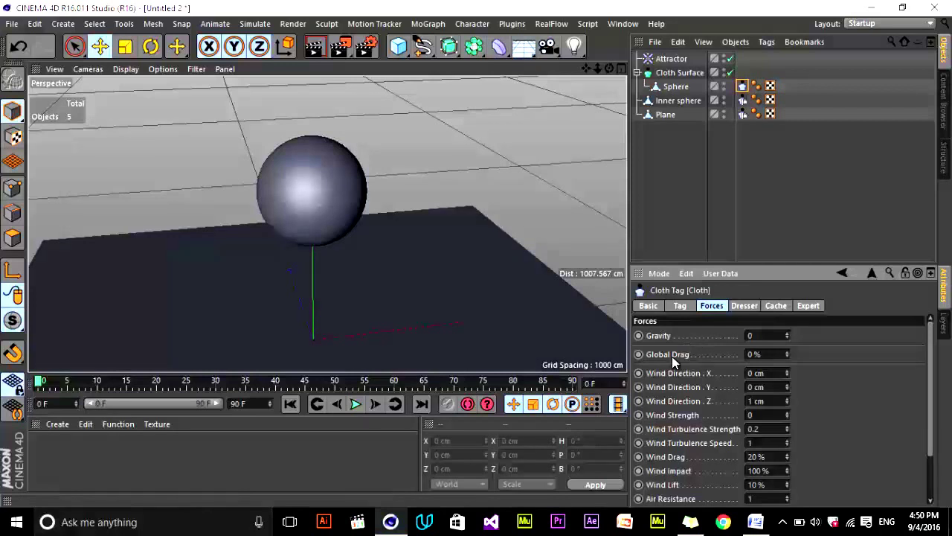
- Enable Use Tear on the outer sphere's Cloth tag and set Tear to 140%
click(680, 305)
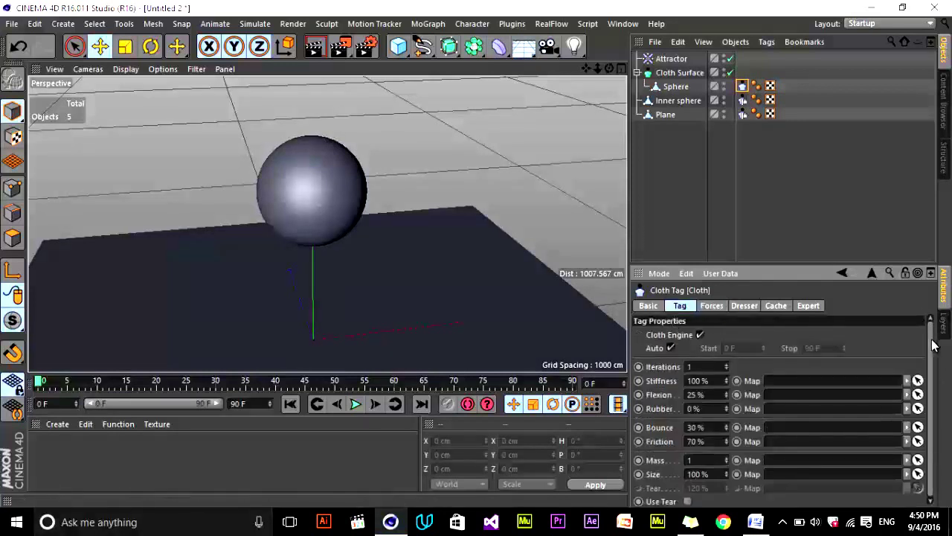
click(687, 500)
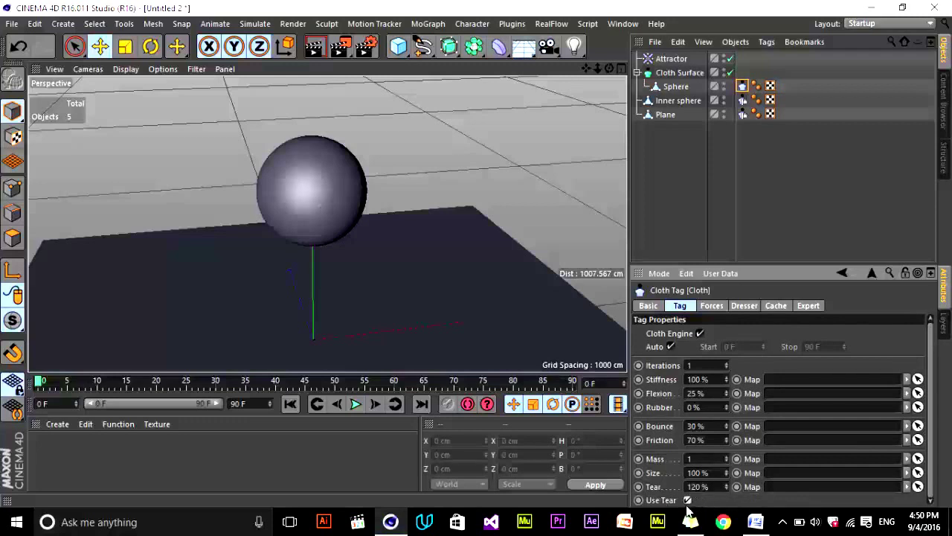
click(704, 486)
double_click(711, 486)
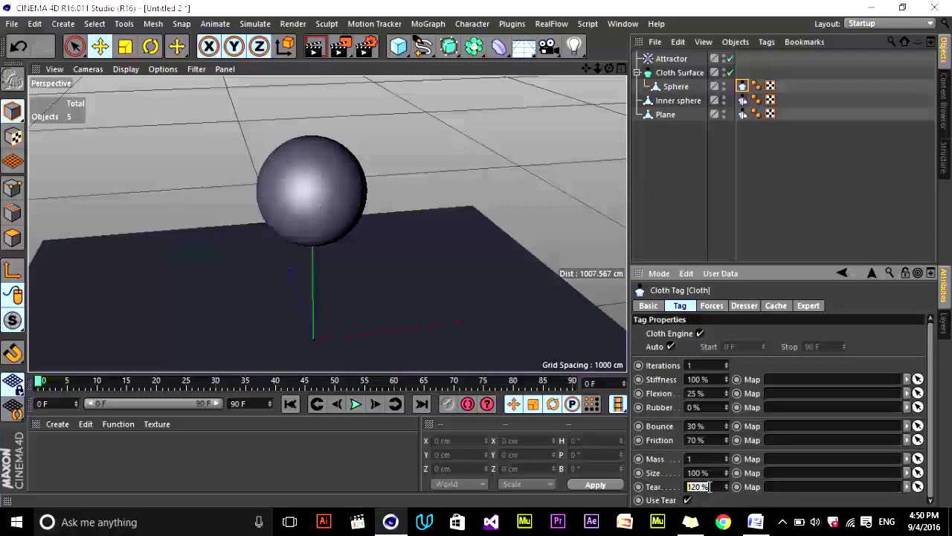
text(140)
key(Return)
click(519, 149)
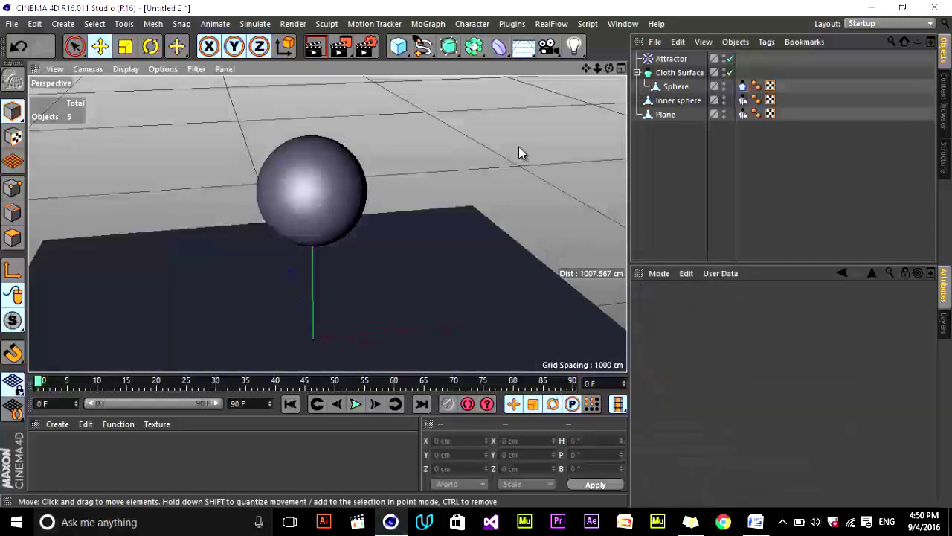
- Set the Attractor's strength to -750
click(743, 85)
click(673, 59)
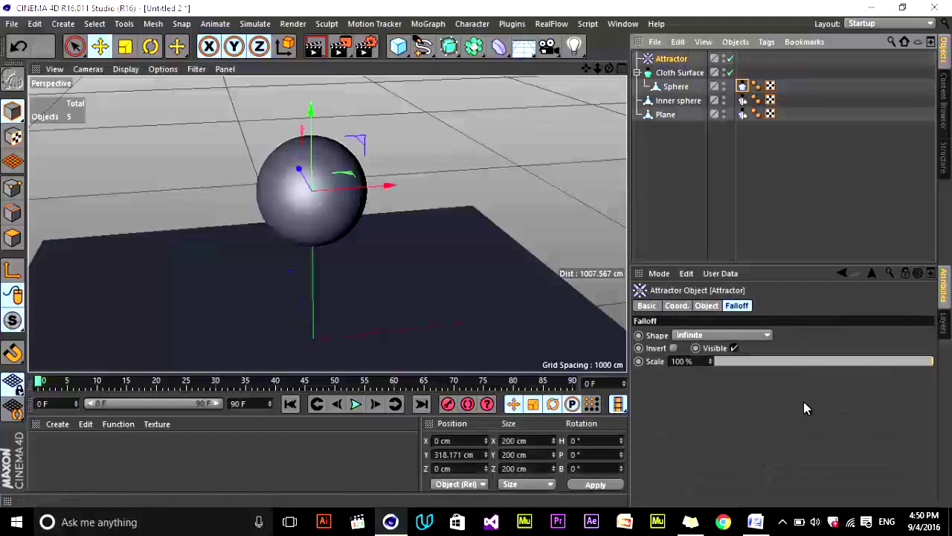
click(703, 305)
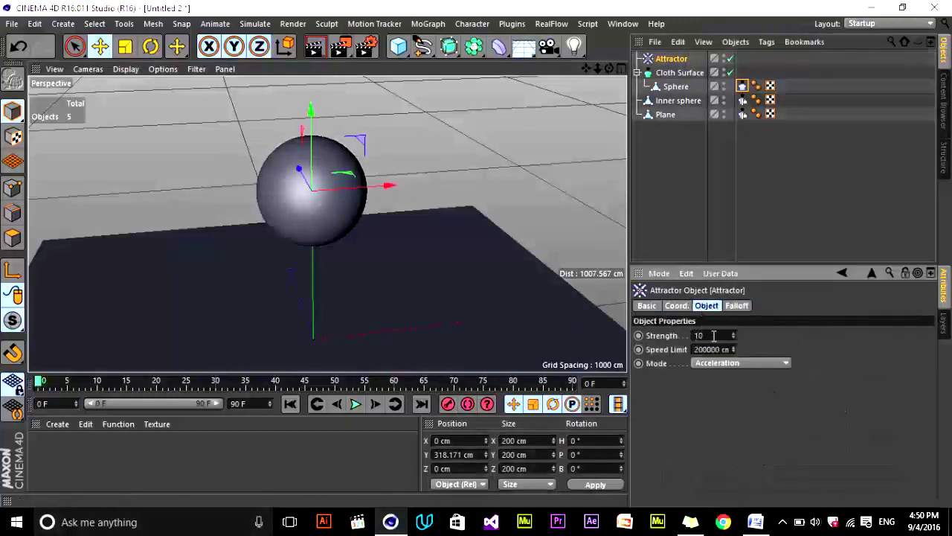
click(714, 335)
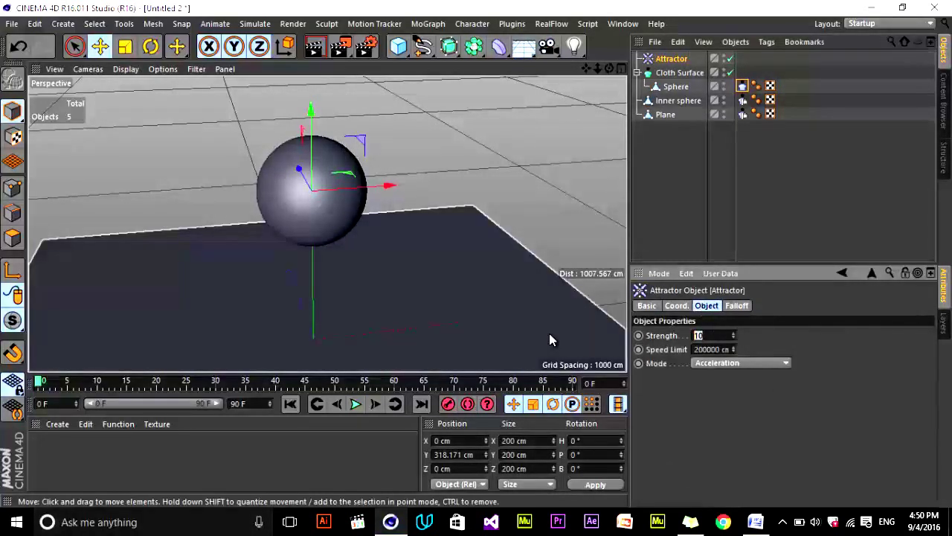
text(-750)
key(Return)
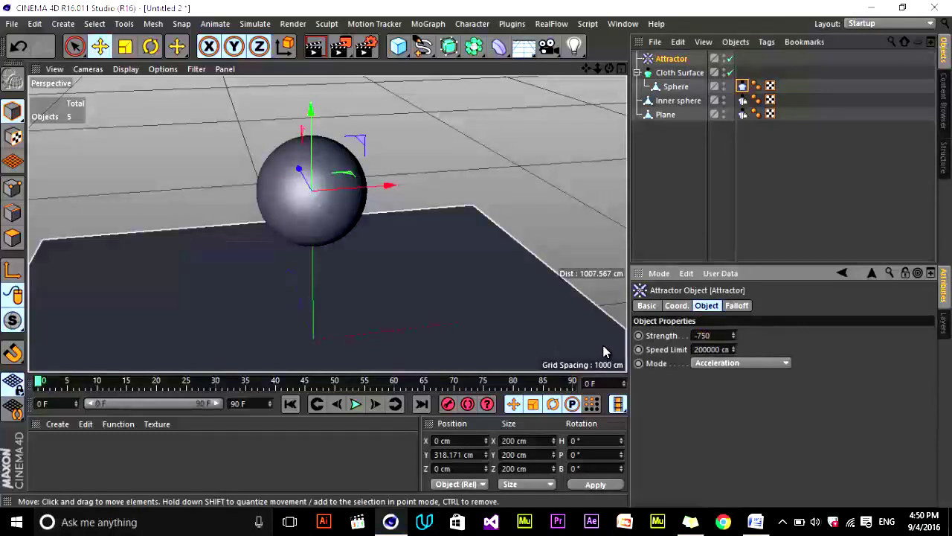
- Give the Attractor a spherical falloff and shift it about 10 cm farther along X beside the outer sphere
click(737, 306)
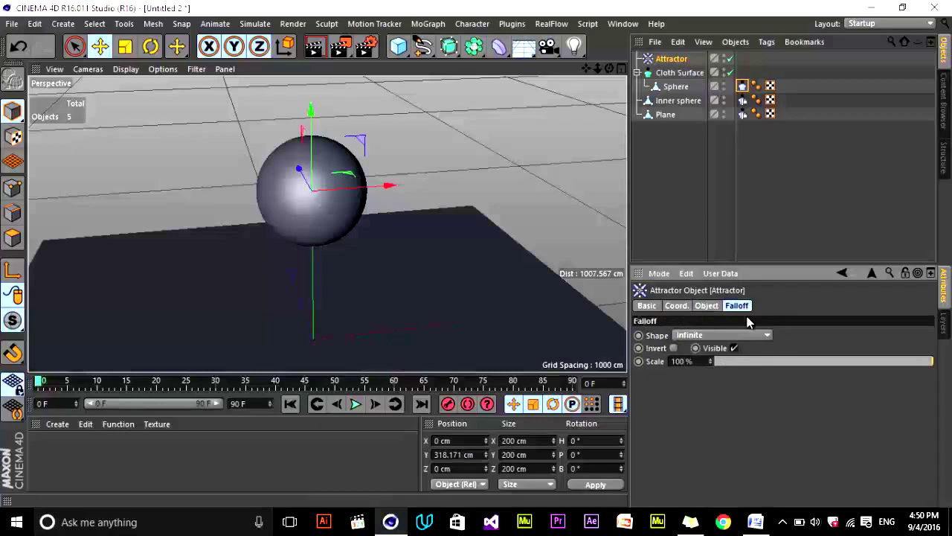
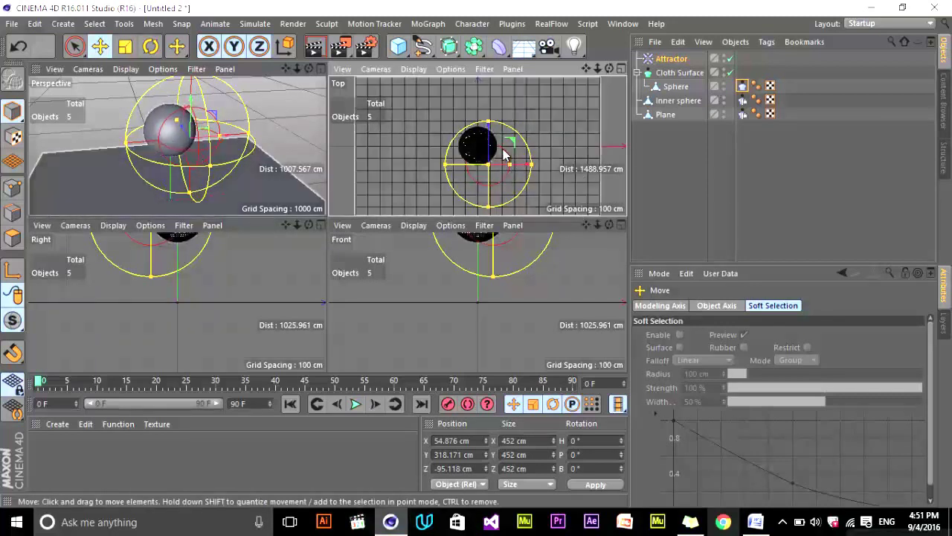
drag(505, 154, 505, 154)
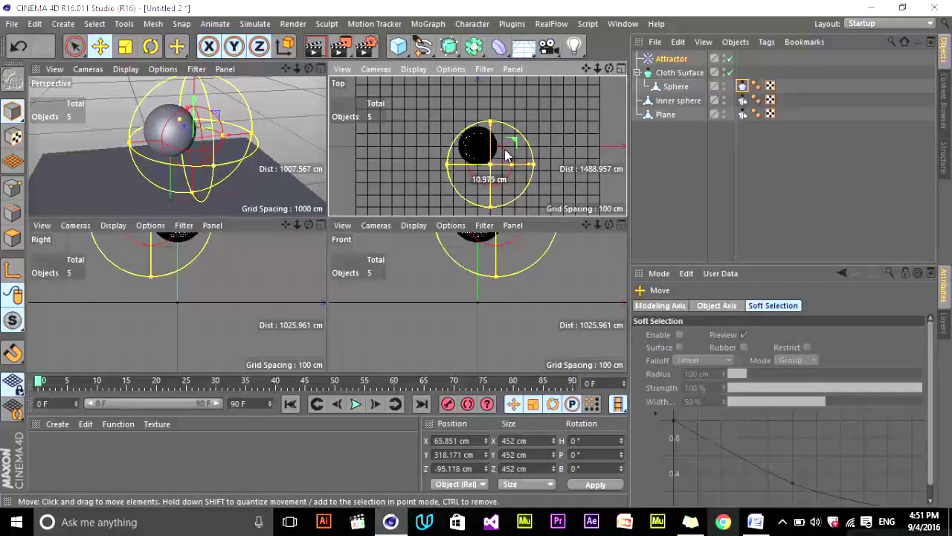
click(688, 168)
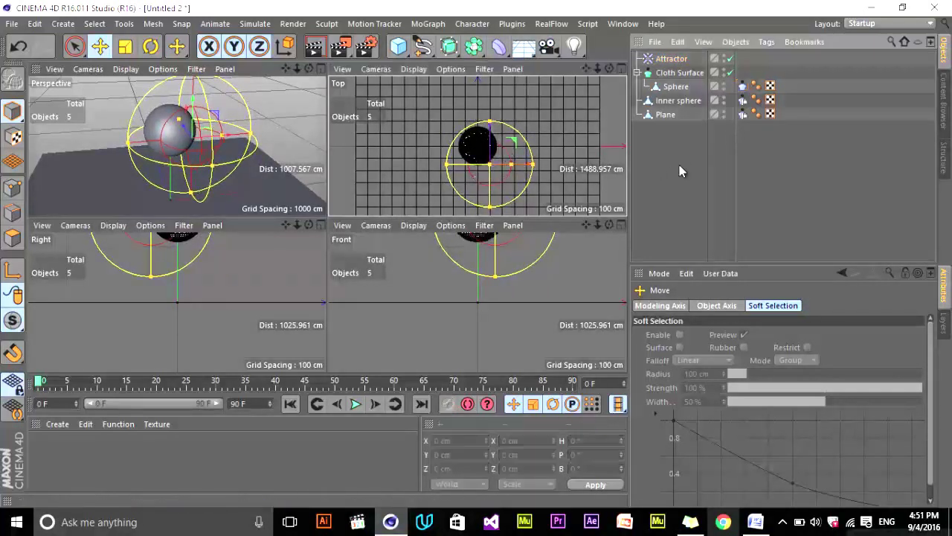
- Add the Attractor to the Include list in the expert settings of the outer sphere's Cloth tag
click(743, 87)
click(809, 307)
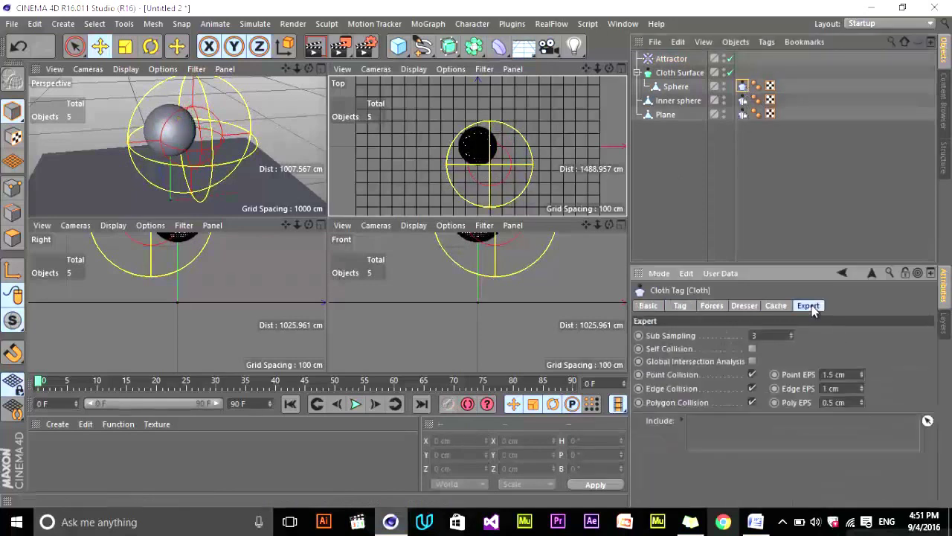
drag(669, 59, 707, 154)
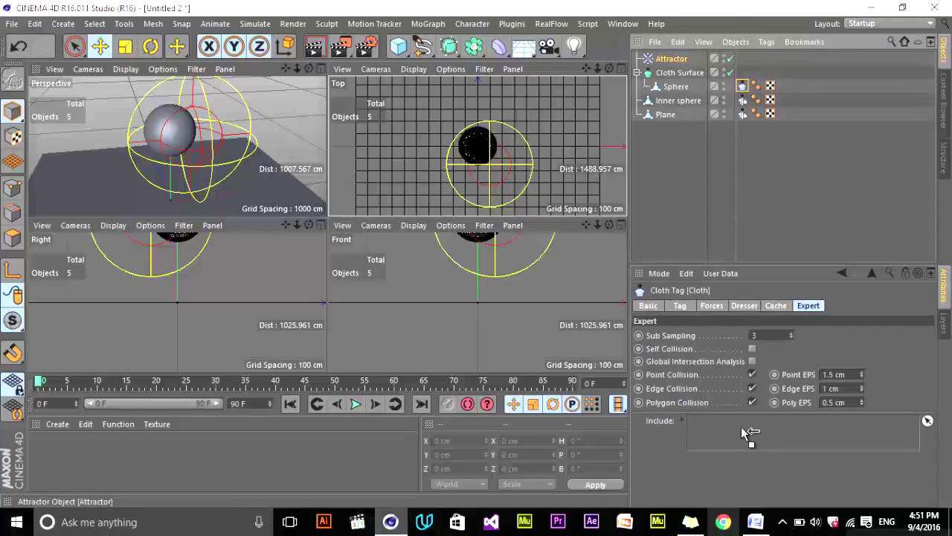
drag(742, 429, 736, 430)
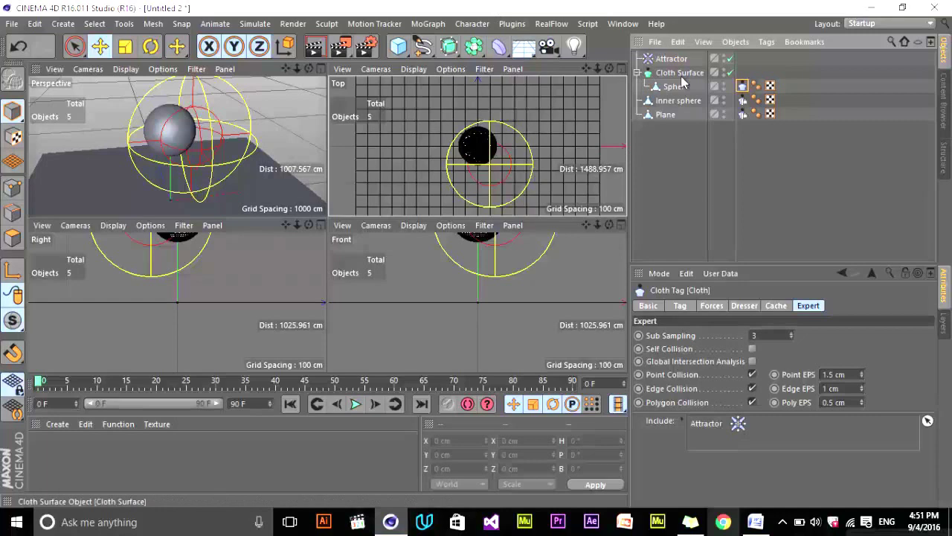
- Maximize the perspective view, play the cloth tearing simulation and pause it at about frame 48
click(259, 104)
middle_click(280, 114)
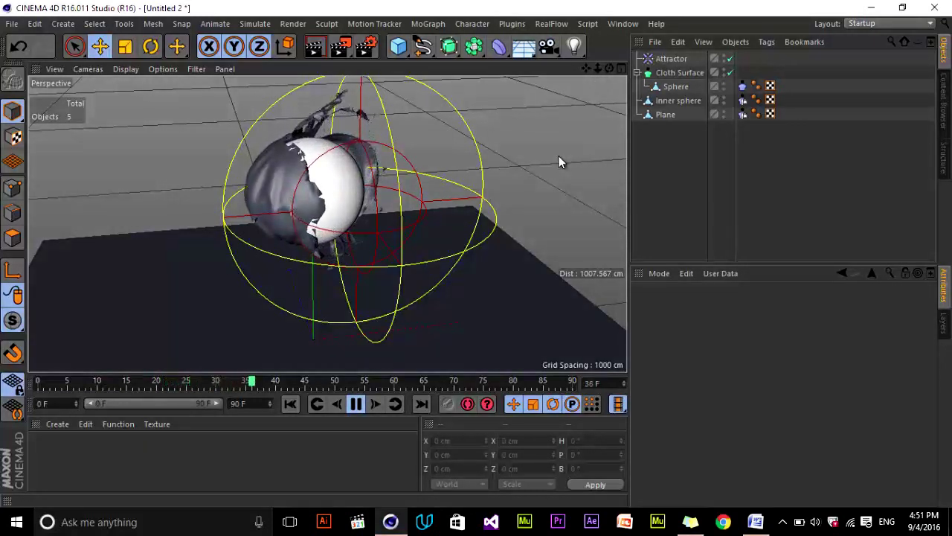
click(354, 404)
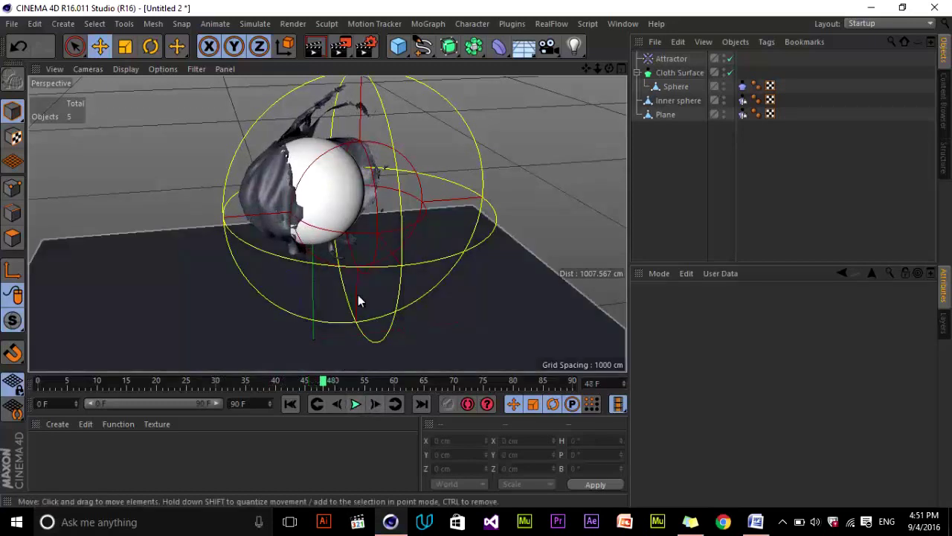
- At frame 0, turn on automatic keyframing and add a keyframe for Gravity 0 in the forces of the outer sphere's Cloth tag
drag(102, 385, 79, 388)
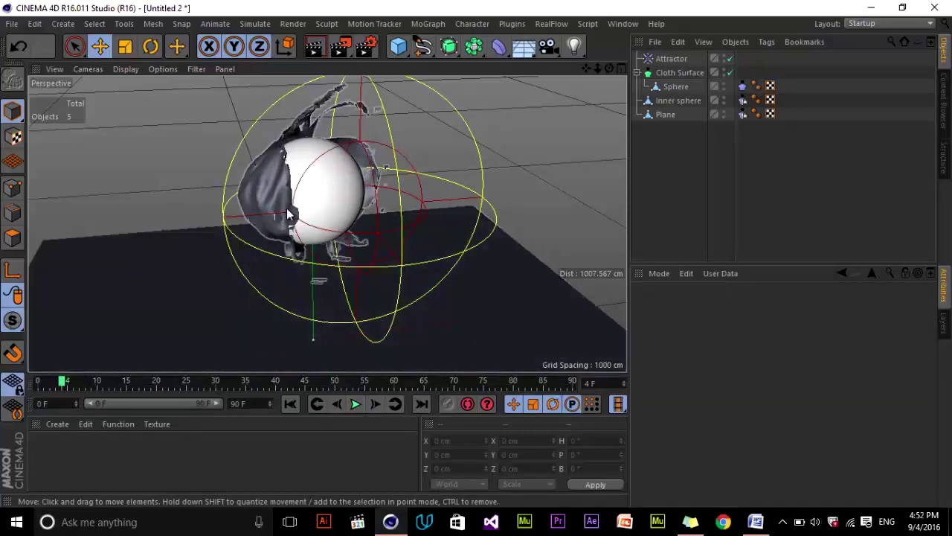
drag(162, 379, 186, 381)
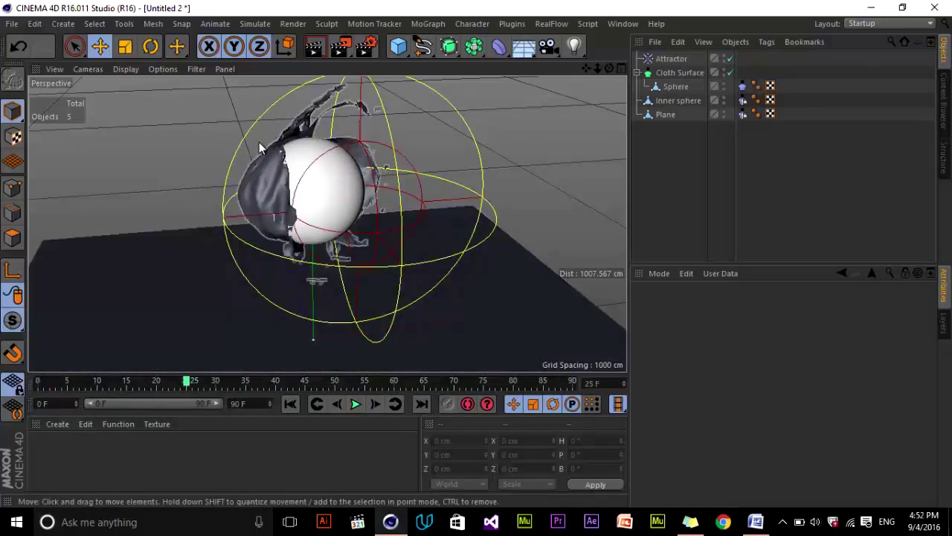
key(shift+f)
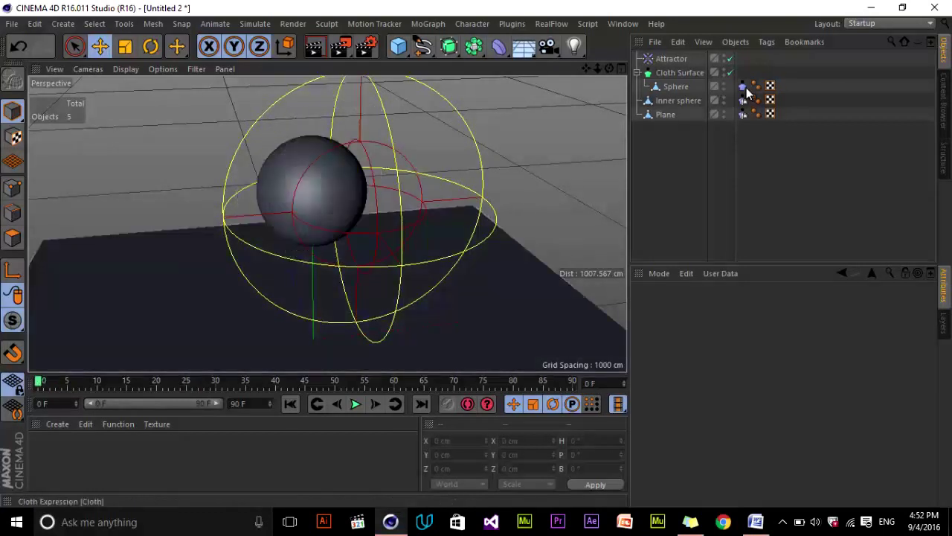
click(742, 85)
click(744, 305)
click(712, 305)
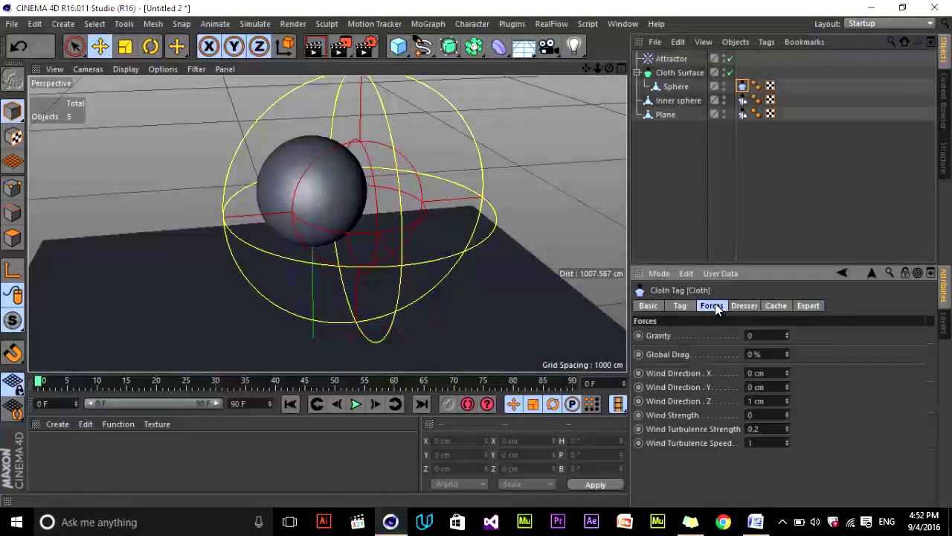
click(468, 406)
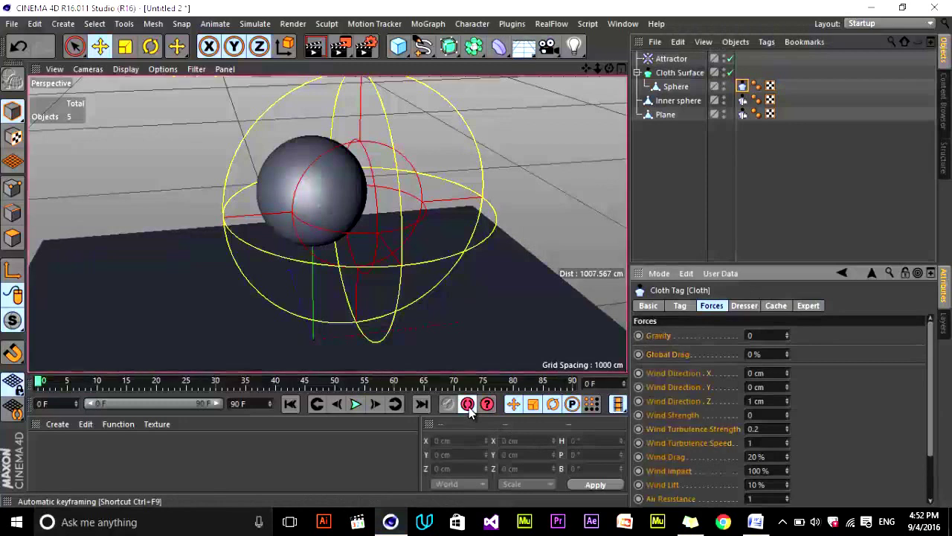
right_click(663, 337)
mouse_move(721, 291)
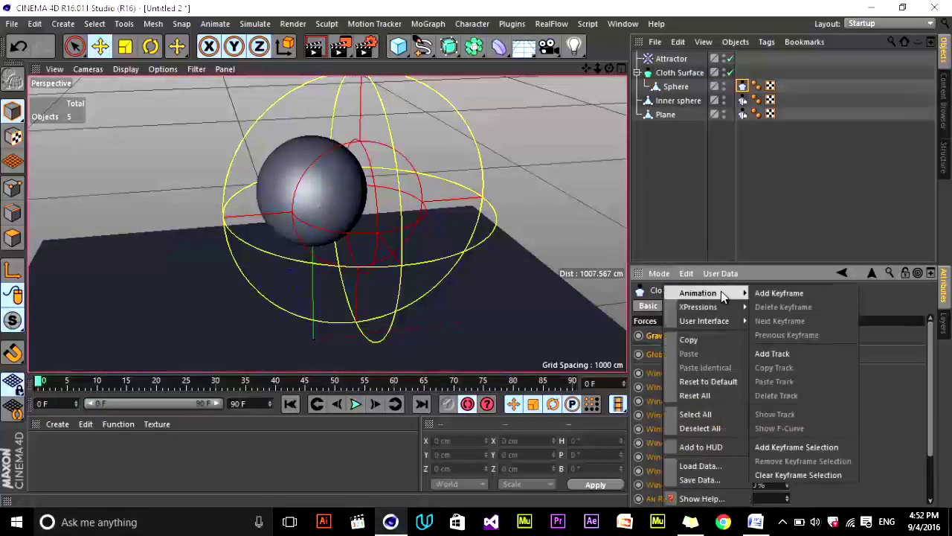
click(802, 293)
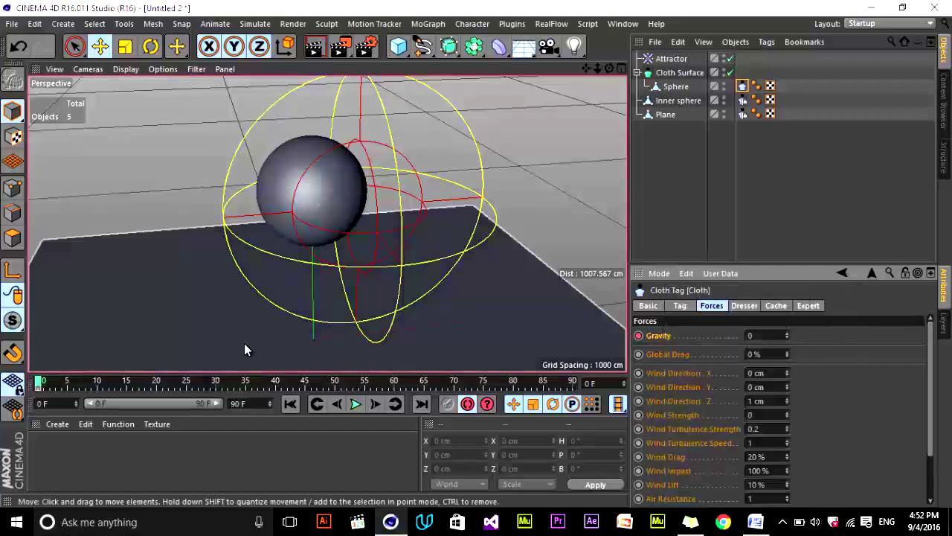
- Move the Gravity key to frame 11 and set the Cloth tag's Gravity to -9.02 at frame 30
mouse_move(41, 392)
mouse_down()
mouse_move(101, 383)
mouse_move(70, 382)
mouse_move(56, 388)
mouse_move(103, 387)
mouse_up()
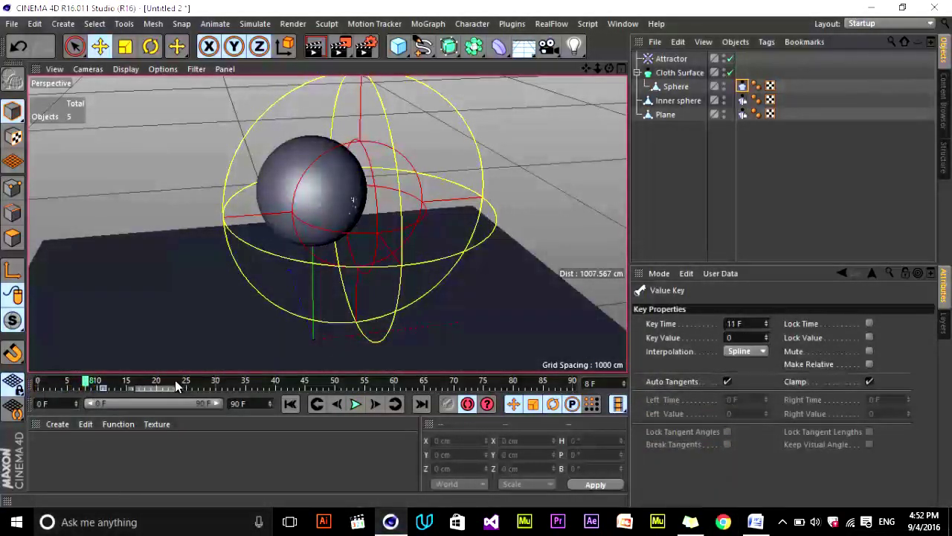
drag(220, 386, 216, 387)
click(742, 86)
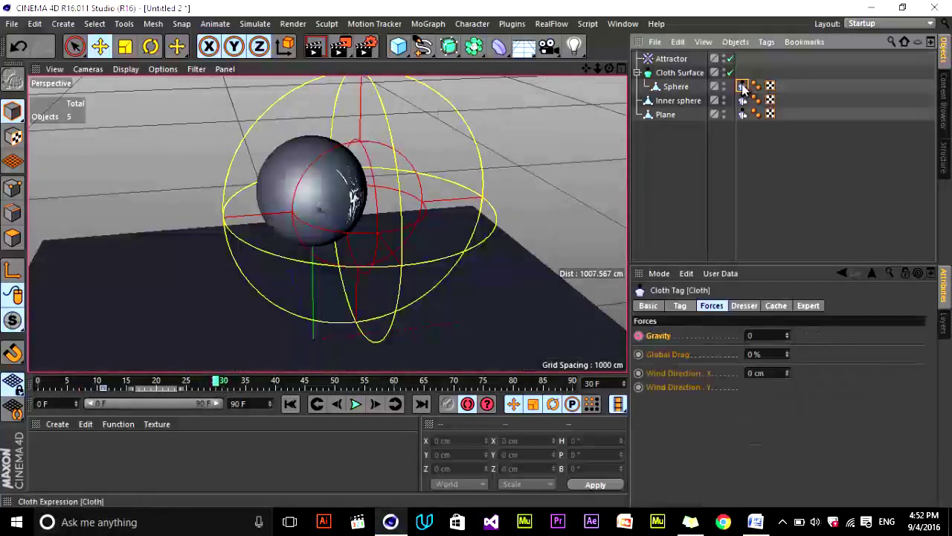
text(-9)
key(Return)
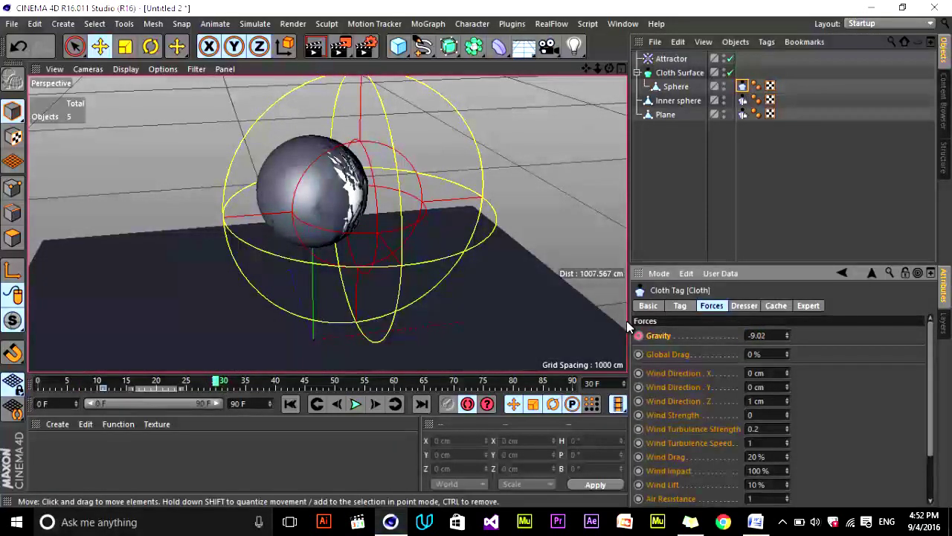
click(536, 127)
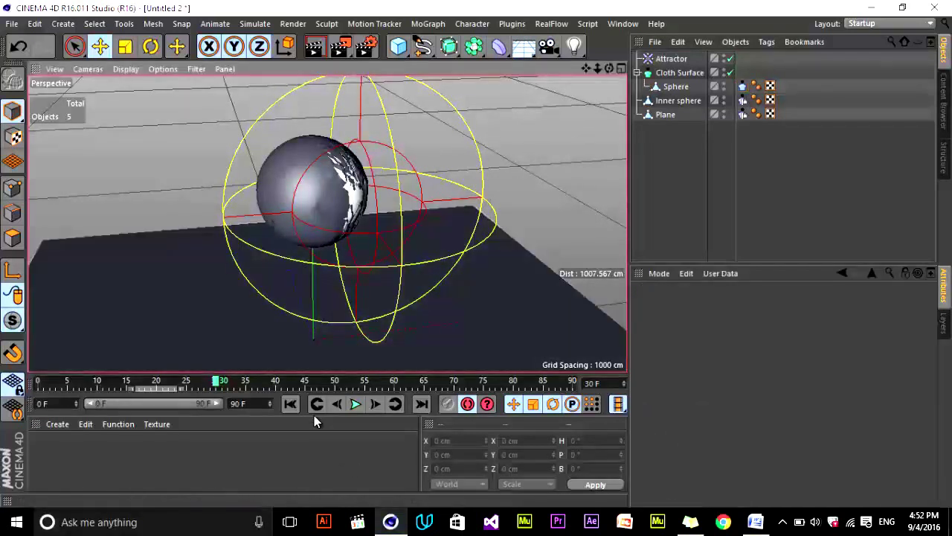
- Play the simulation from the first frame and examine the cloth's fall onto the floor from another angle
click(290, 403)
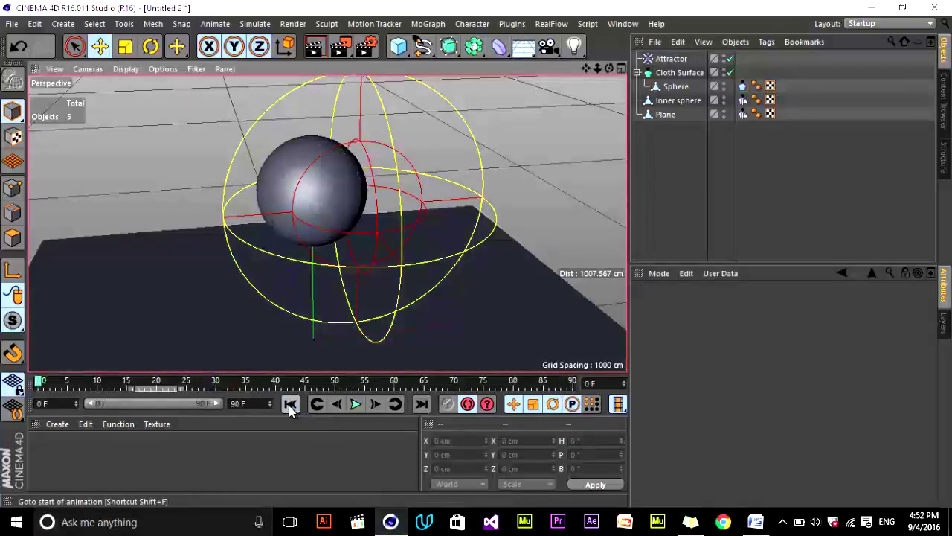
click(355, 409)
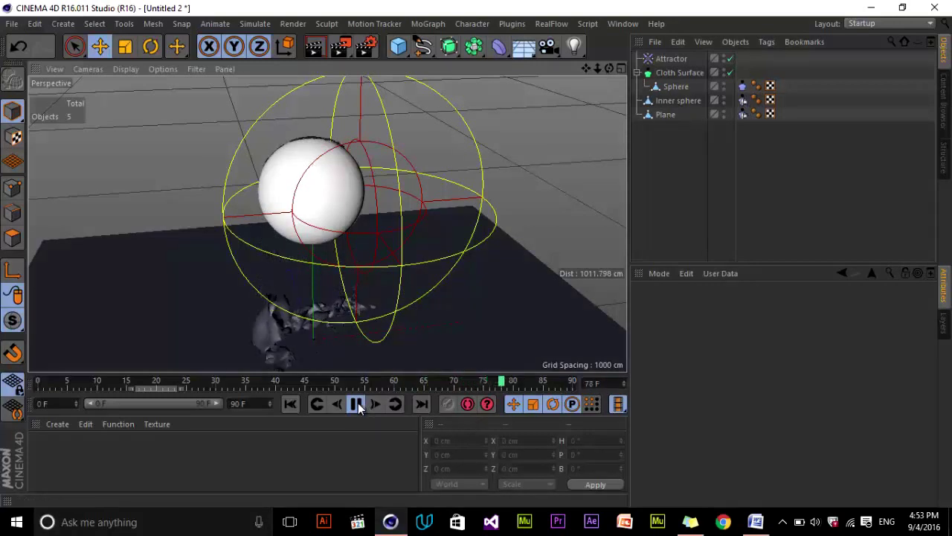
key(F7)
drag(608, 68, 475, 250)
- Set the Rubber value to 14% in the outer sphere's Cloth tag
click(742, 86)
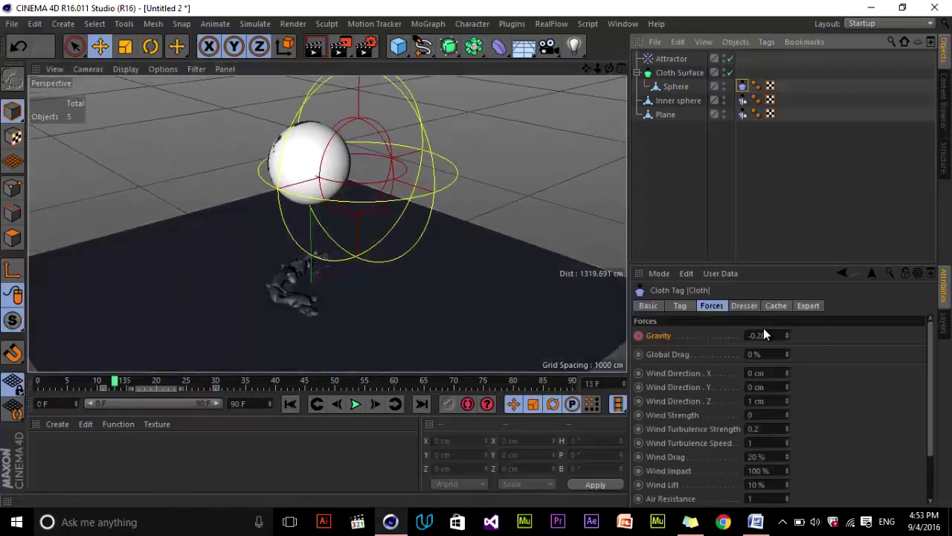
click(680, 305)
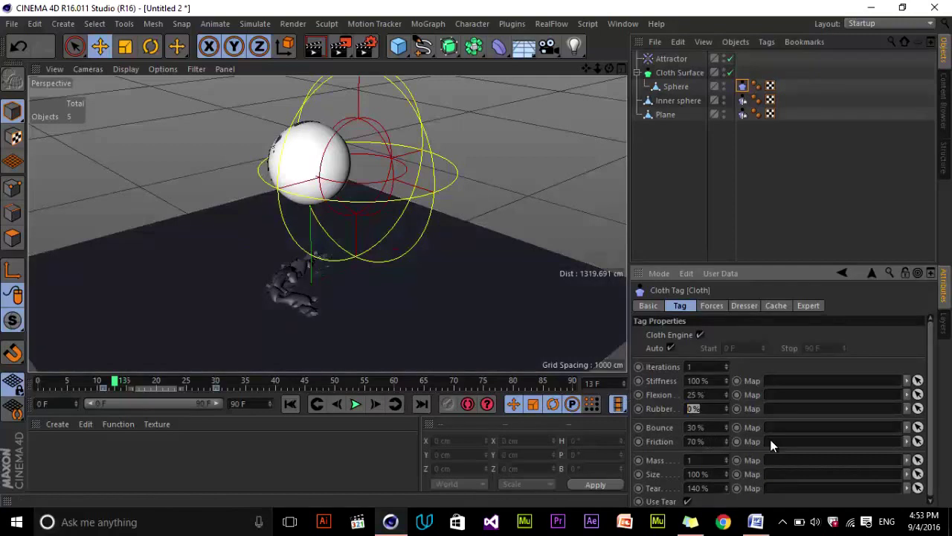
text(14)
- Play the simulation again from frame 0 to check how the more elastic cloth tears
click(290, 403)
click(355, 405)
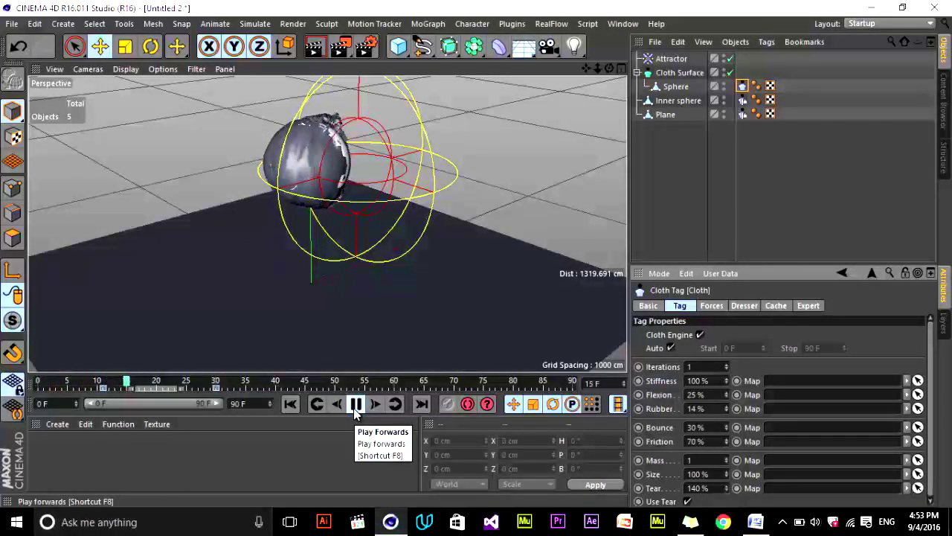
click(355, 408)
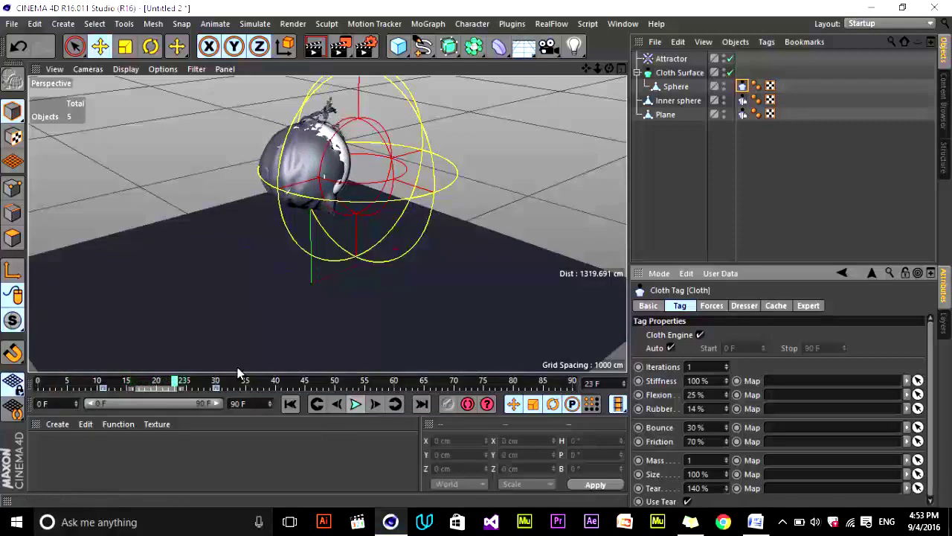
mouse_move(183, 382)
mouse_down()
mouse_move(291, 383)
mouse_move(44, 383)
mouse_up()
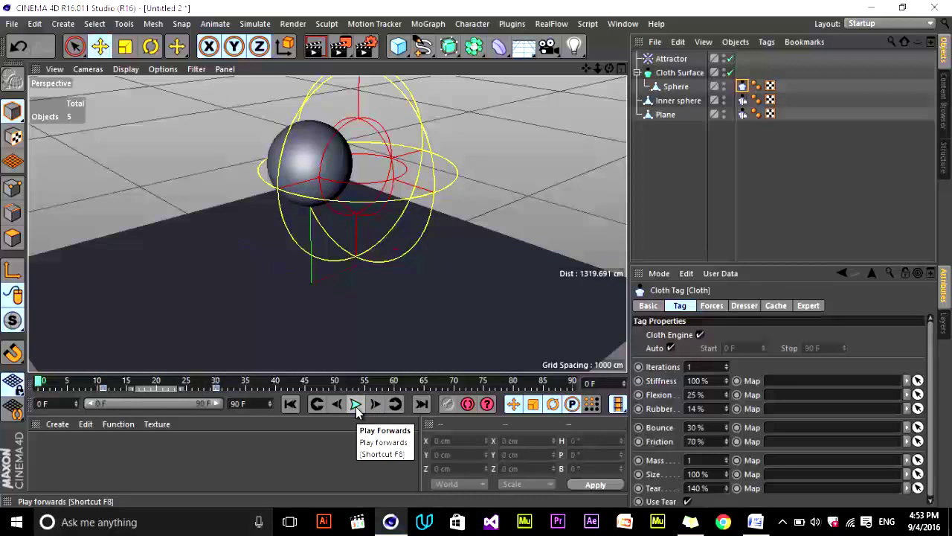
click(356, 406)
- Calculate the simulation cache of the outer sphere's Cloth tag
click(775, 305)
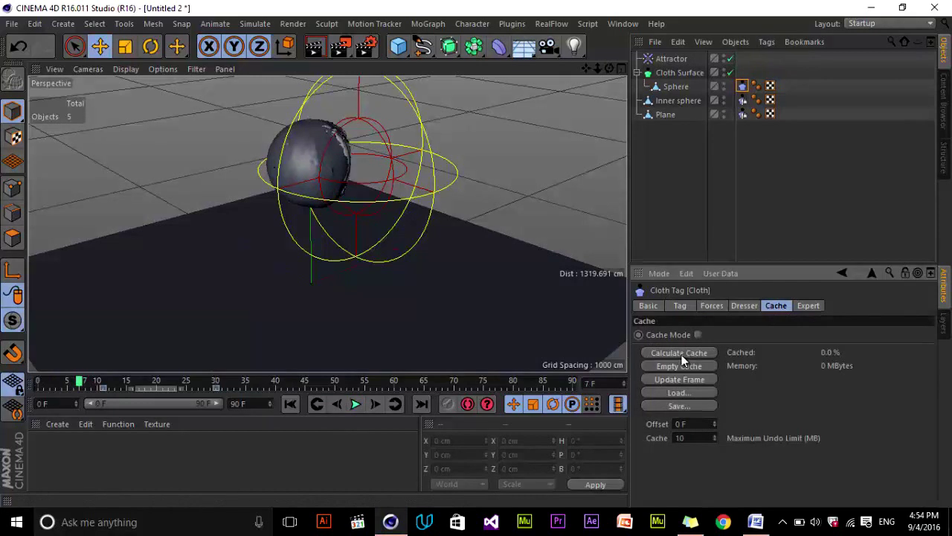
click(679, 354)
drag(678, 338, 602, 290)
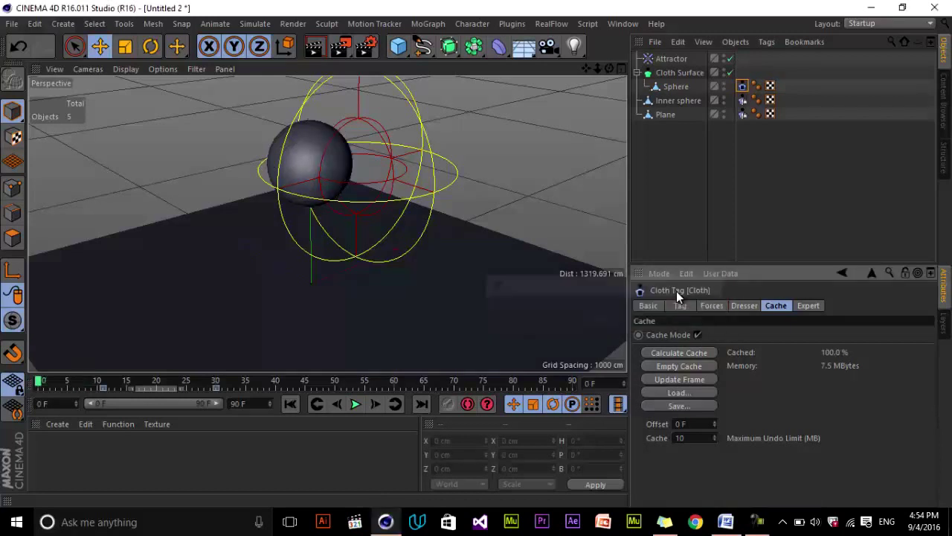
- Play the cached simulation, scrub back through the frames to frame 0, and deselect the Cloth tag
mouse_move(45, 381)
mouse_down()
mouse_move(130, 382)
mouse_move(31, 382)
mouse_up()
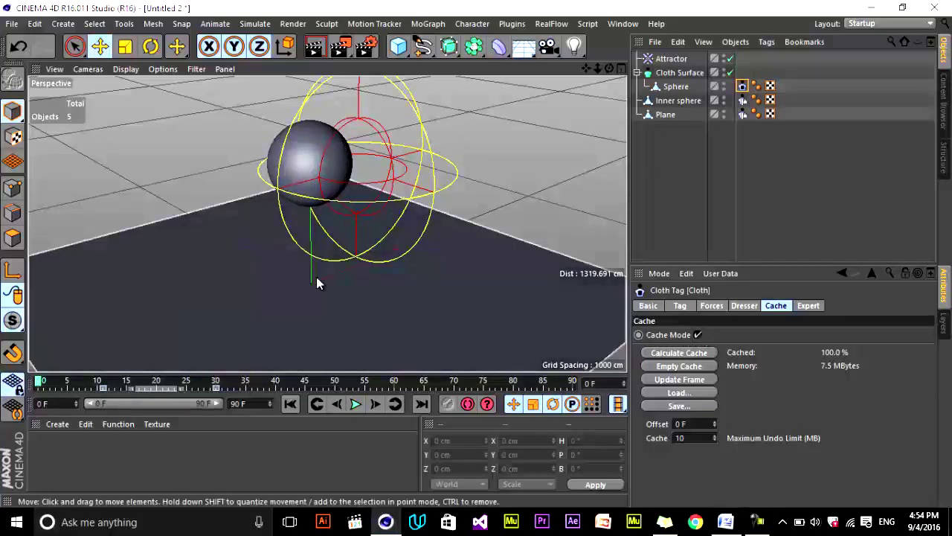
click(356, 404)
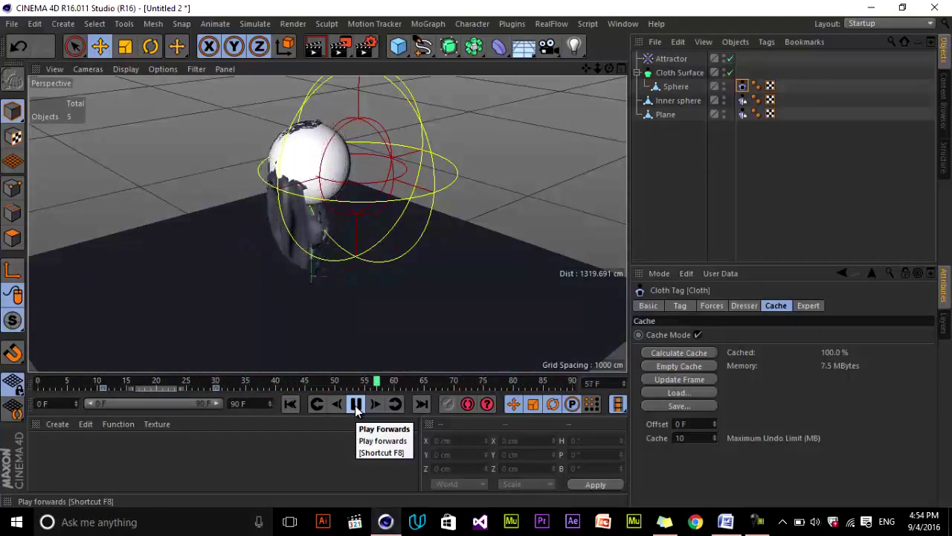
click(356, 408)
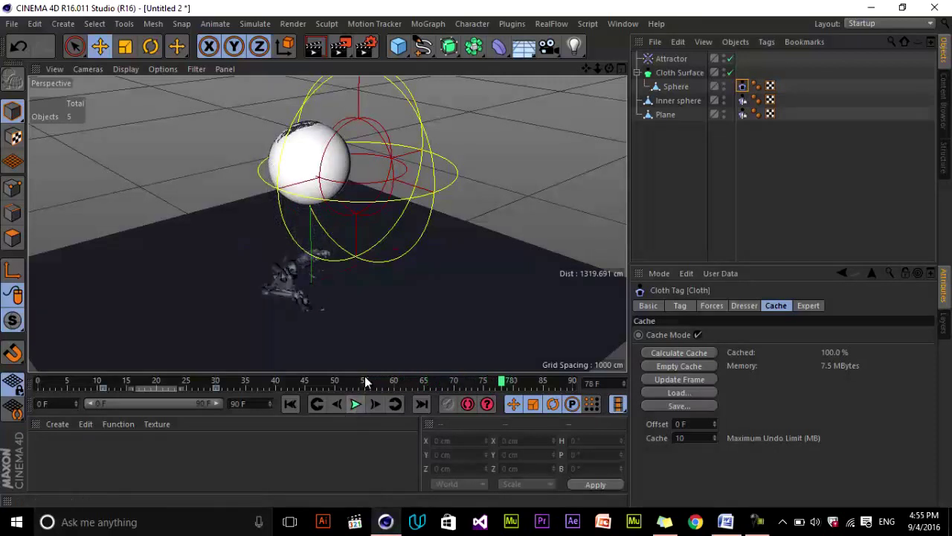
drag(365, 381, 211, 383)
drag(81, 387, 39, 388)
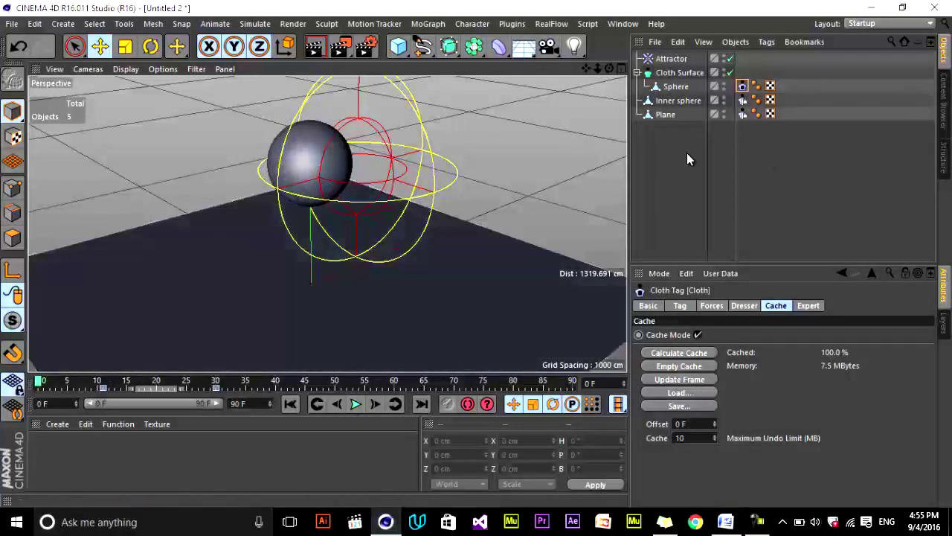
click(679, 164)
- View the torn cloth up close at frame 36 and set the Cloth Surface's thickness to 2 cm
drag(148, 385, 275, 381)
drag(611, 67, 253, 192)
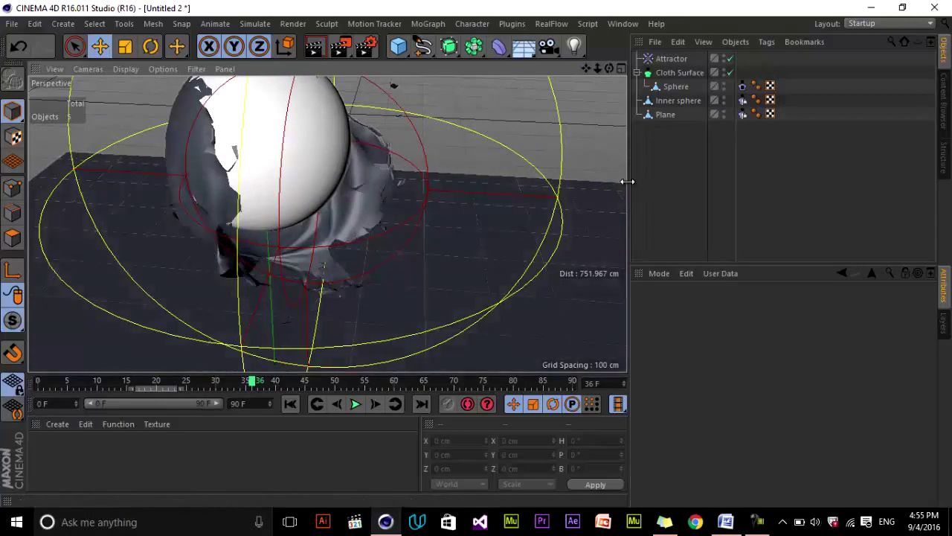
click(329, 204)
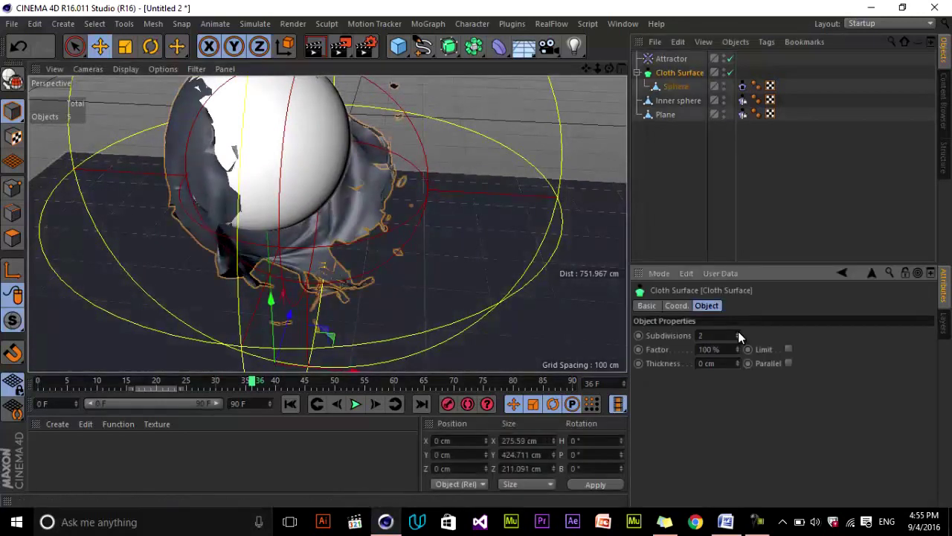
click(737, 361)
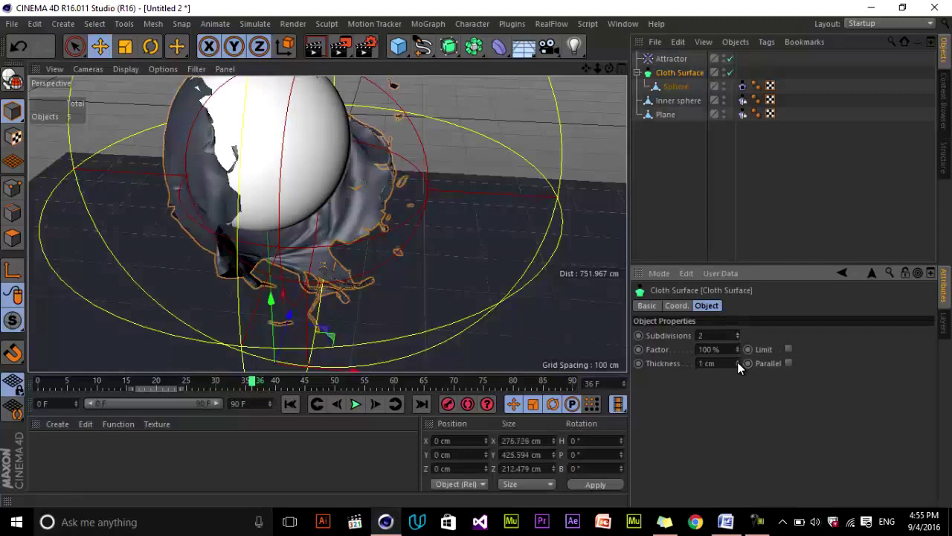
click(737, 361)
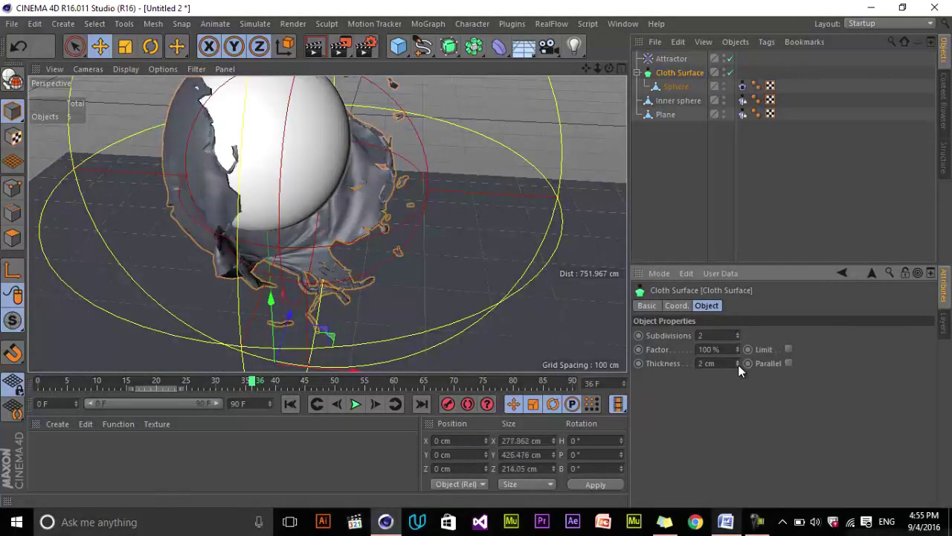
click(431, 122)
- Add a Background object to the scene
drag(608, 68, 476, 259)
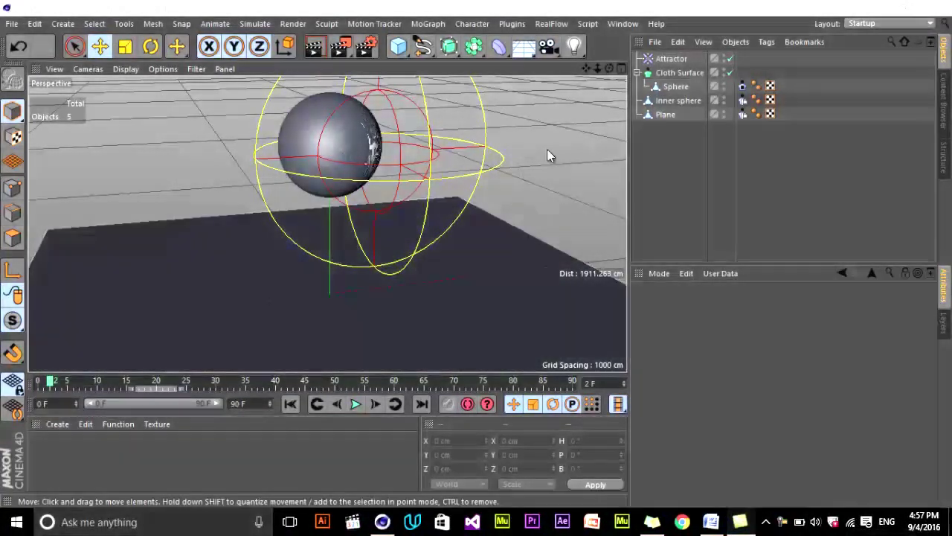
scroll(476, 255, down, 6)
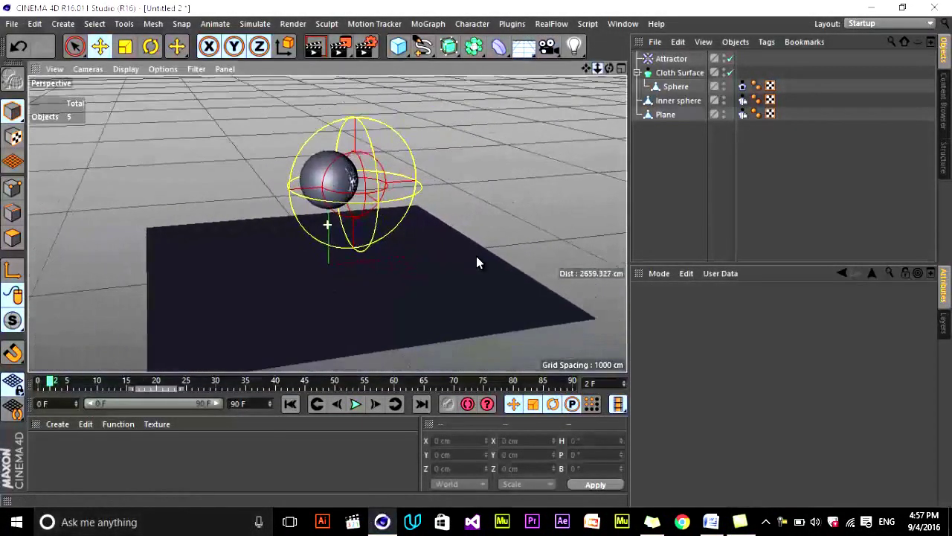
scroll(476, 254, up, 5)
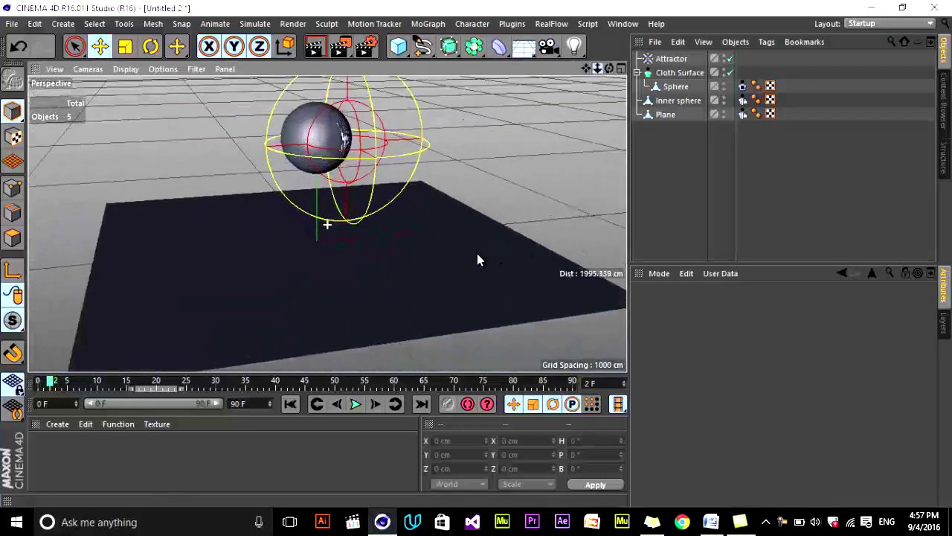
alt+drag(477, 254, 475, 253)
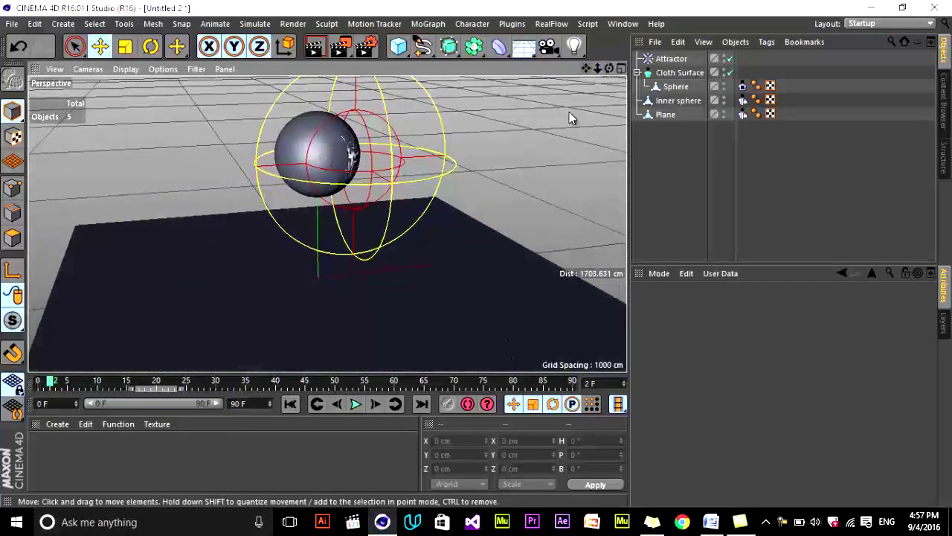
scroll(477, 255, down, 4)
scroll(477, 253, up, 2)
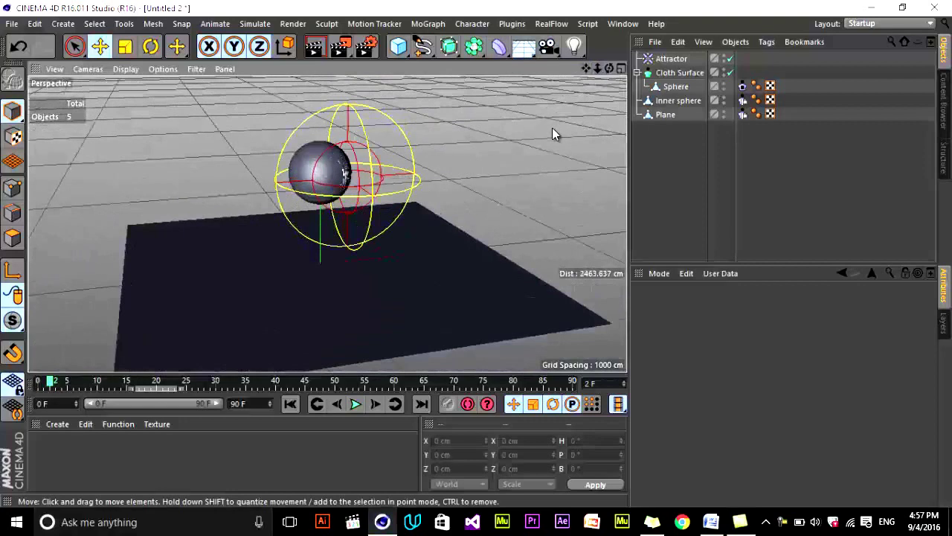
click(526, 49)
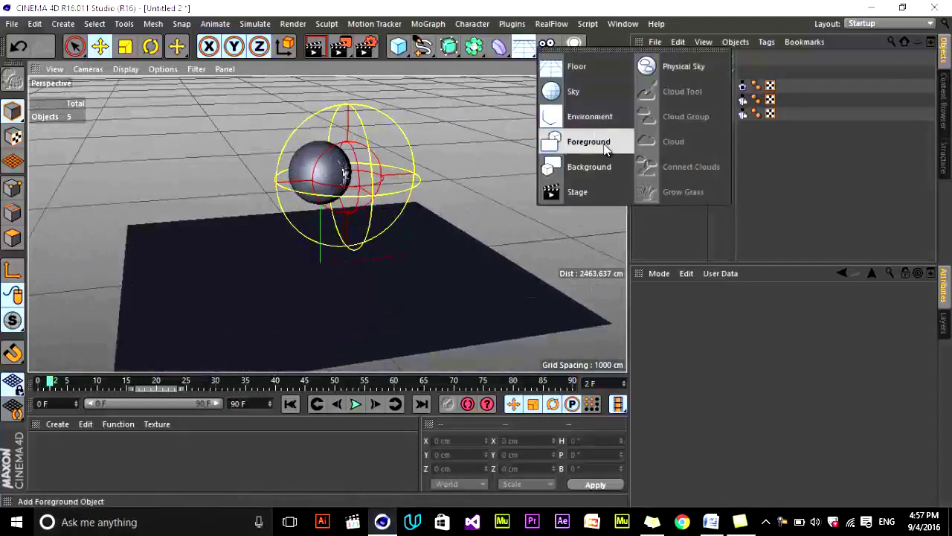
click(601, 168)
- Create a new default material and apply it to both the Background and the Plane
click(58, 424)
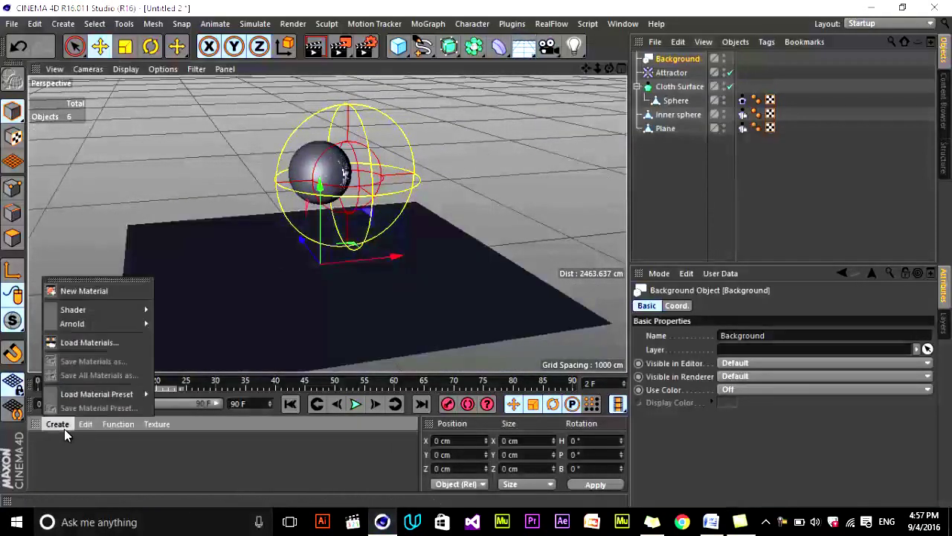
click(59, 425)
click(58, 424)
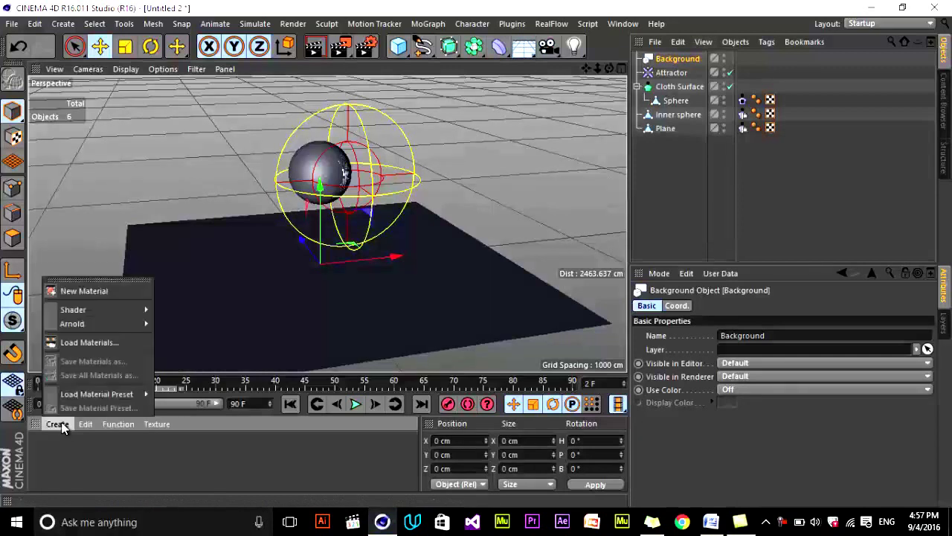
click(75, 290)
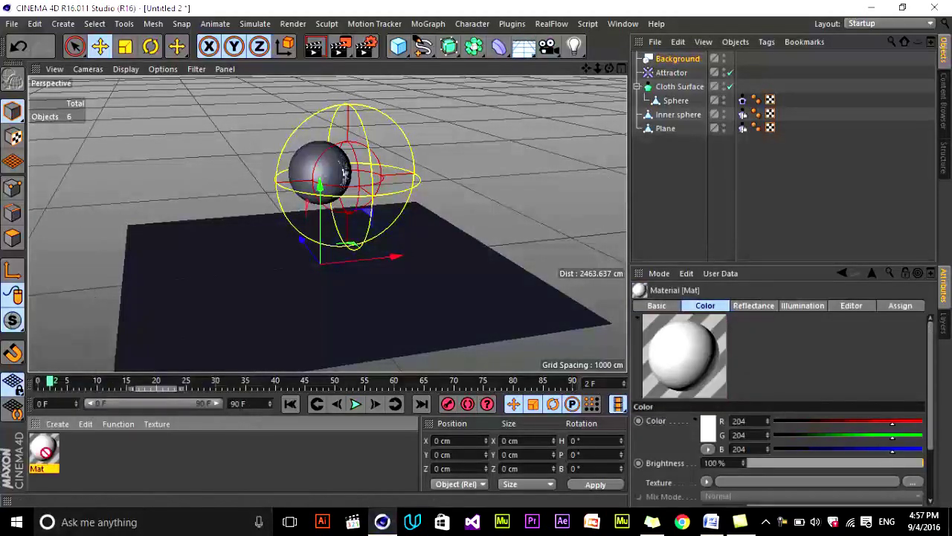
drag(682, 66, 682, 64)
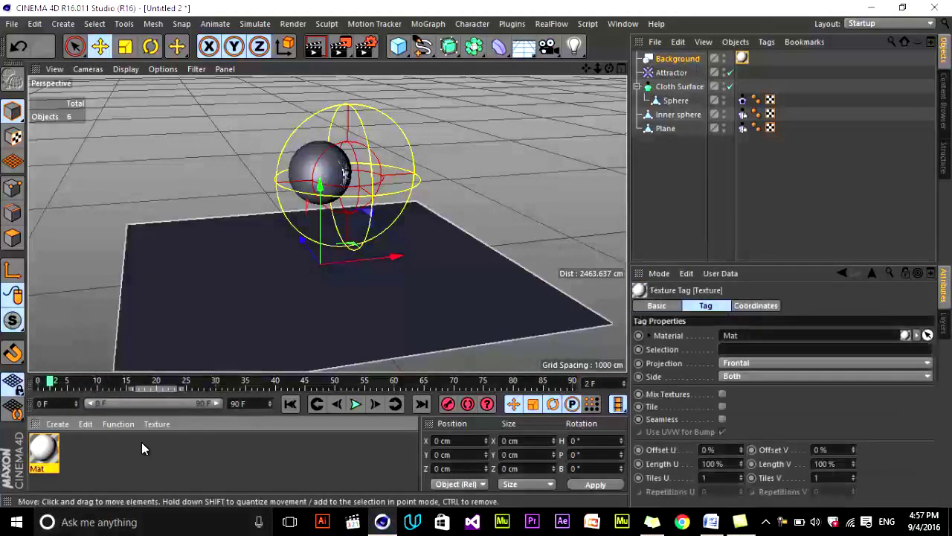
drag(46, 455, 676, 130)
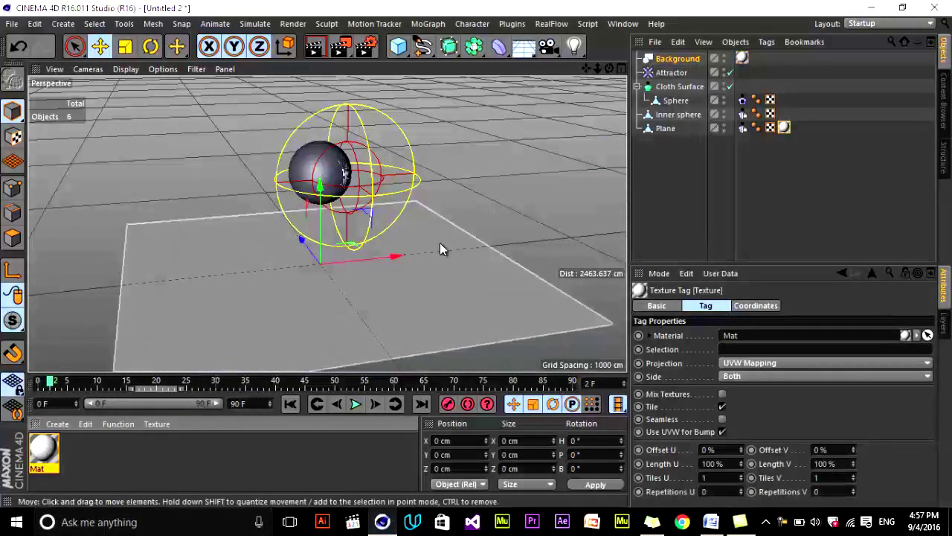
- Render a preview of the perspective view and clear the object selection
click(318, 48)
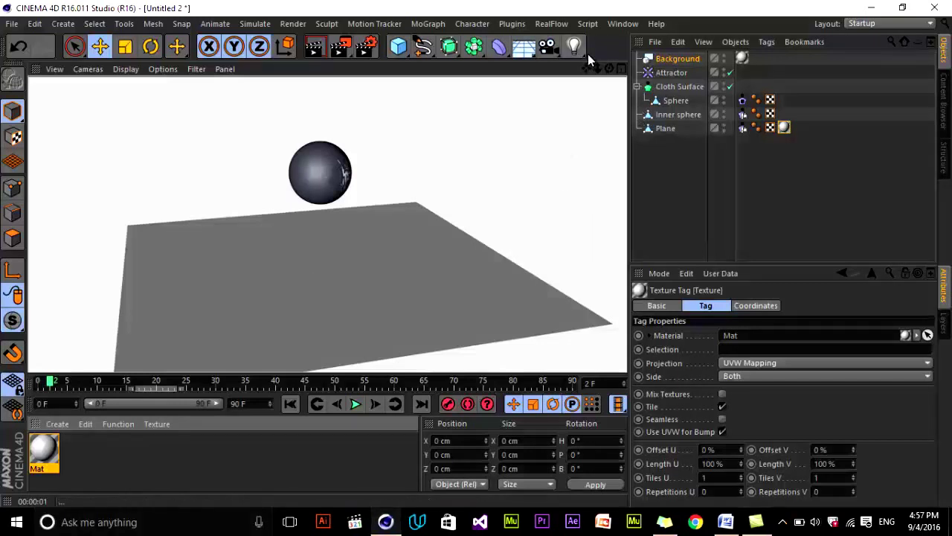
click(519, 171)
click(669, 130)
- Add the Ambient Occlusion and Global Illumination effects to the render settings
key(ctrl+b)
click(181, 317)
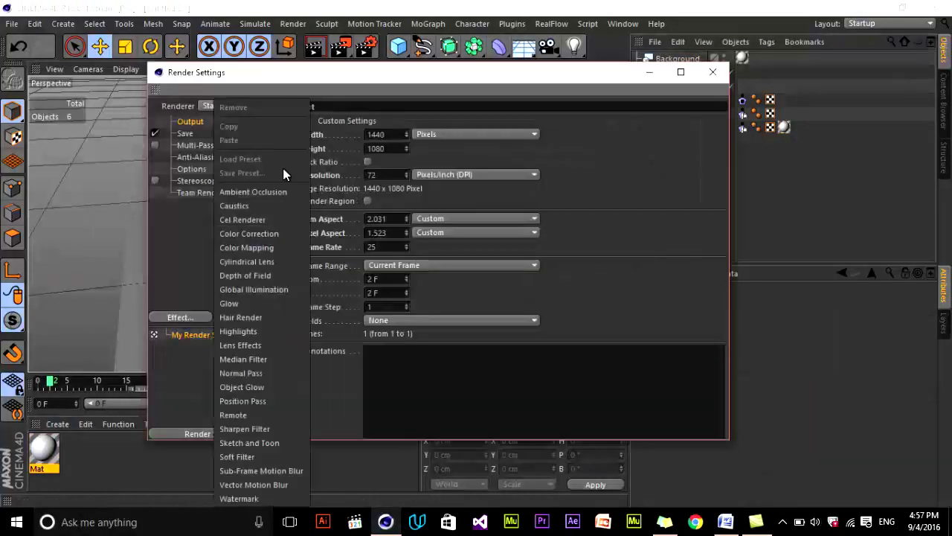
click(262, 193)
click(181, 317)
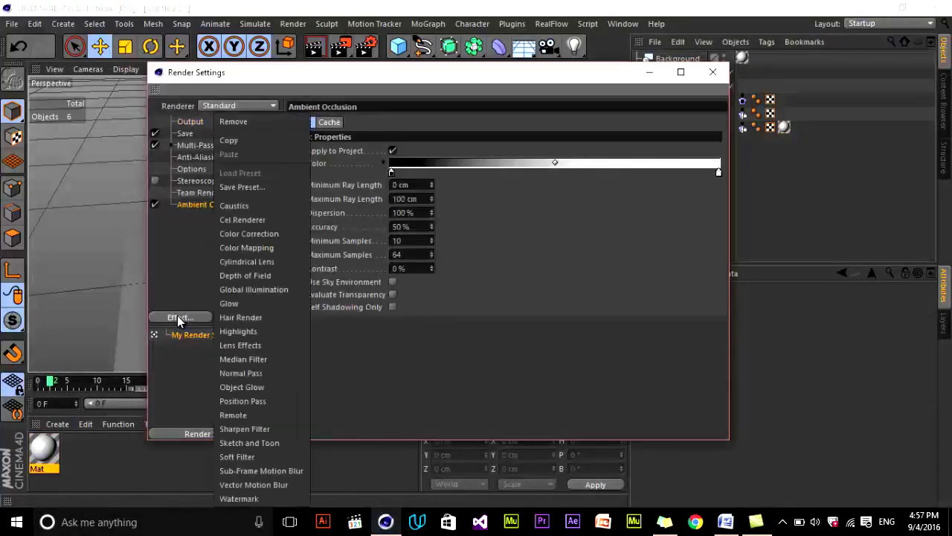
click(266, 291)
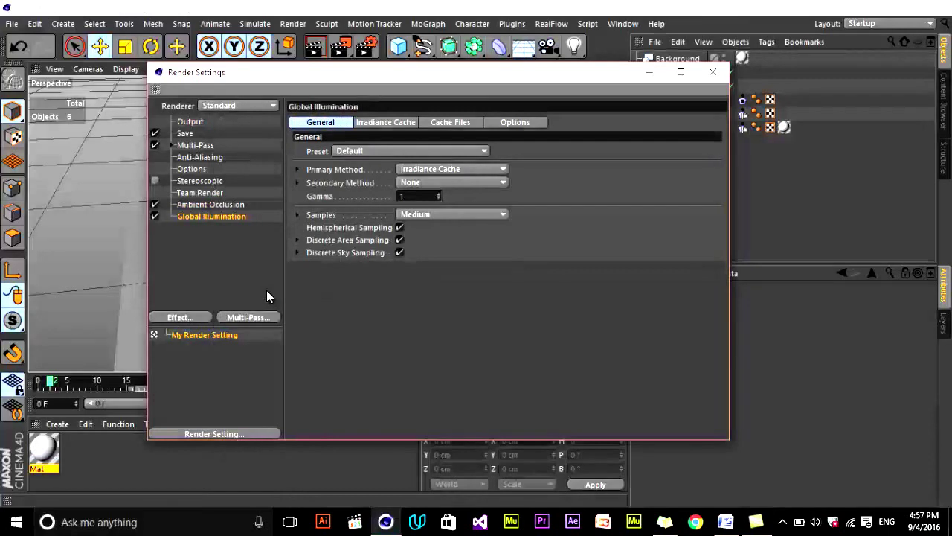
- Open the Irradiance Cache settings of Global Illumination and test-render the perspective view
click(385, 122)
click(411, 151)
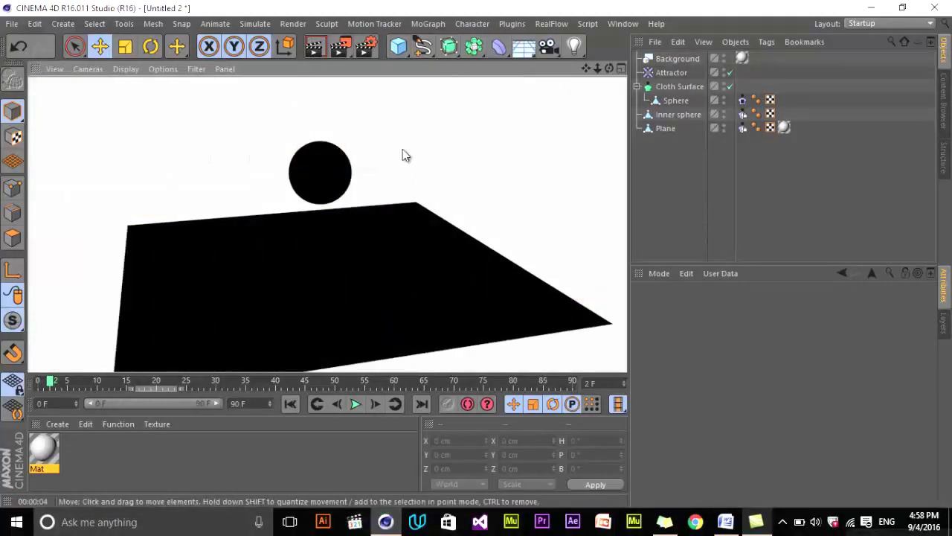
click(403, 150)
alt+middle_drag(531, 186, 421, 275)
click(421, 275)
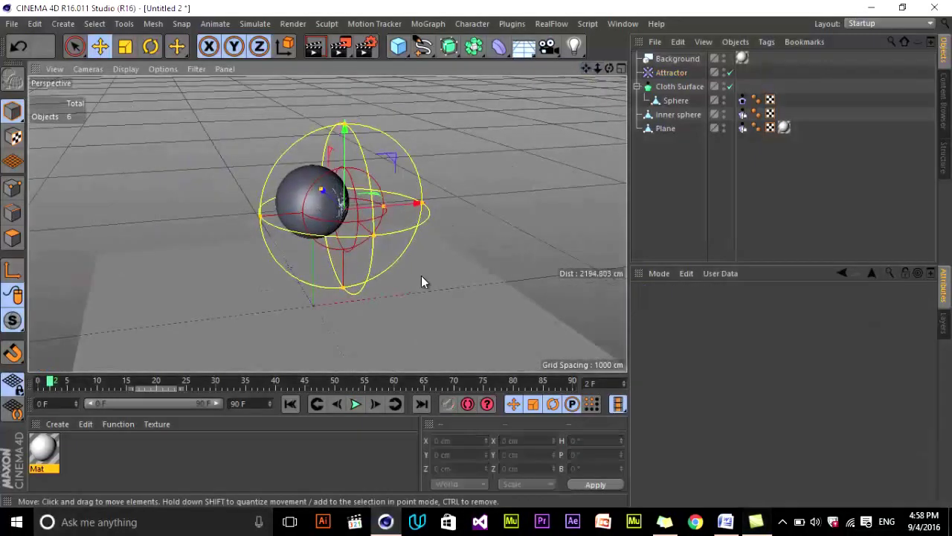
- Create a second material and set its color to grey with RGB 171, 171, 171
click(58, 423)
click(81, 291)
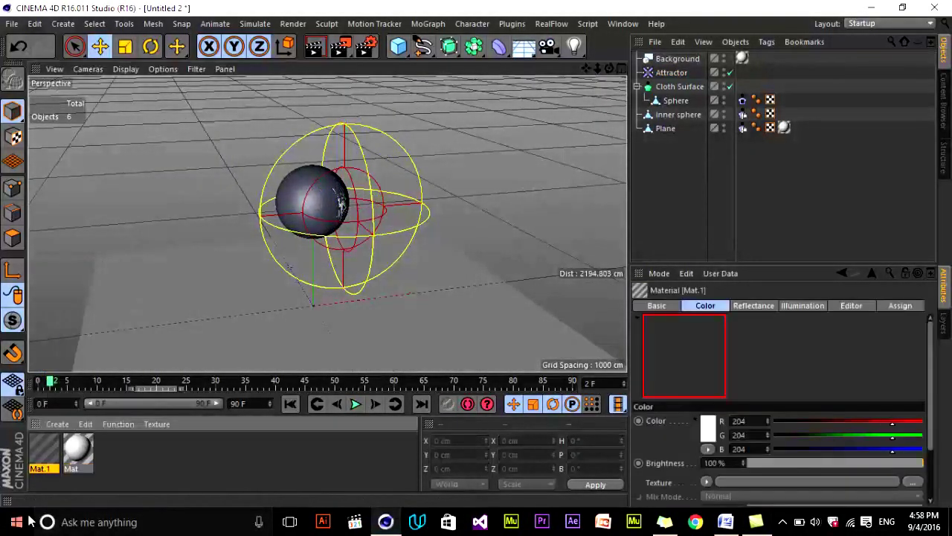
double_click(44, 449)
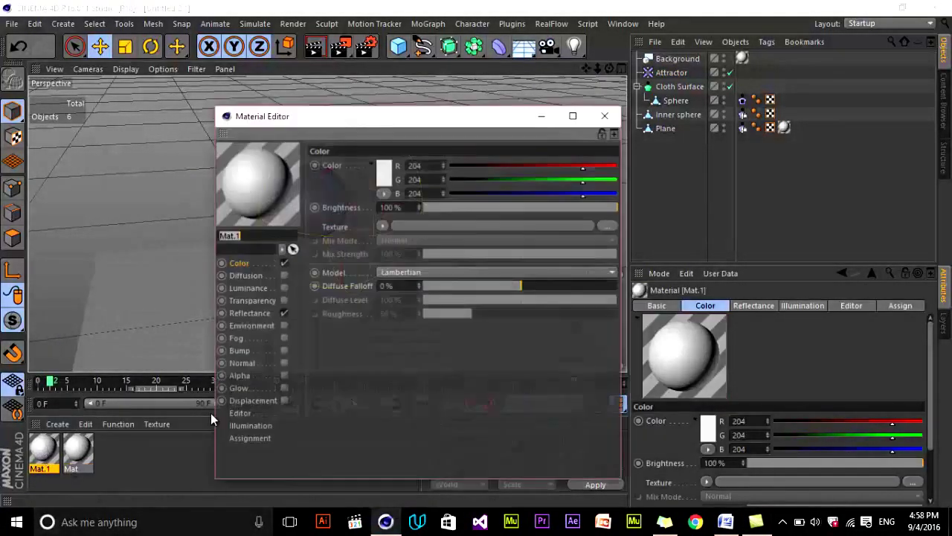
drag(386, 131, 582, 122)
click(574, 182)
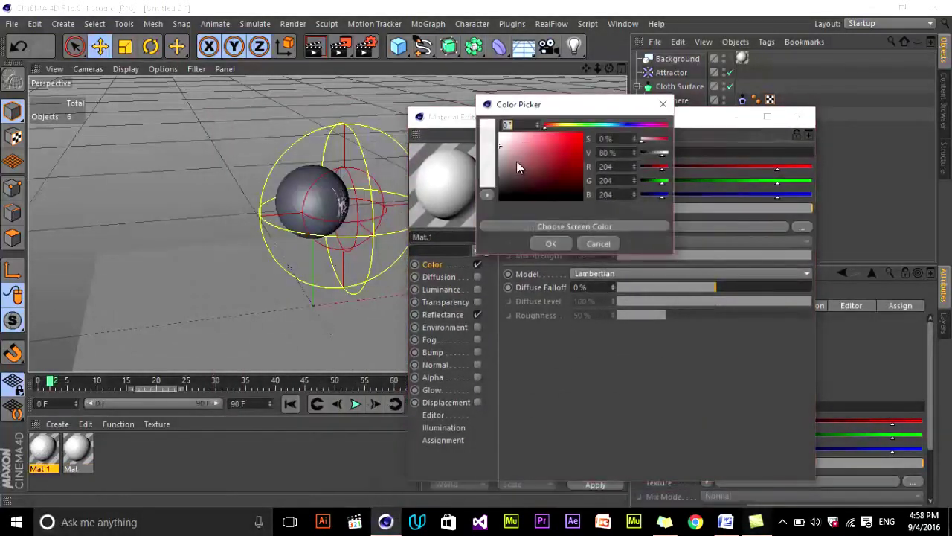
drag(499, 159, 499, 152)
click(551, 243)
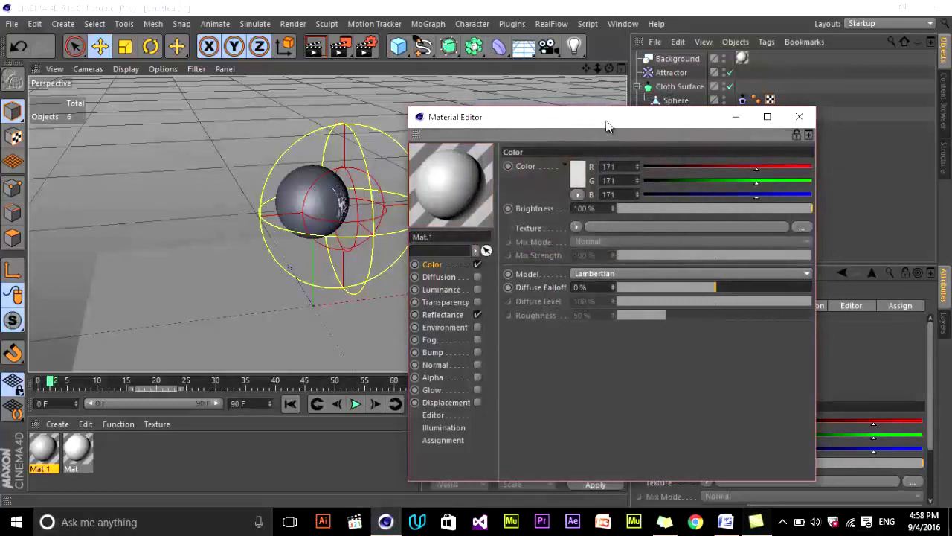
- Add a Phong reflectance layer at 16% to the grey material, with a Fresnel texture as its layer color
drag(606, 126, 550, 120)
click(385, 307)
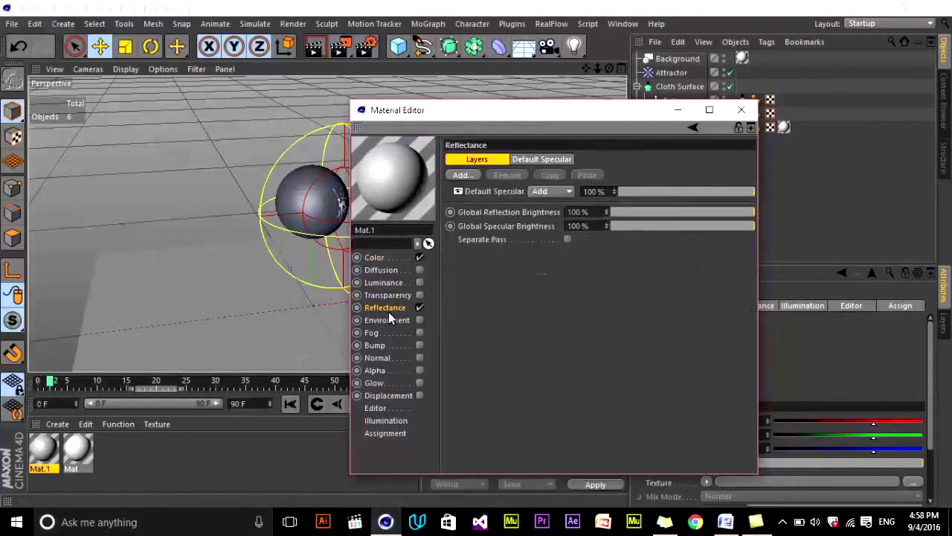
click(462, 174)
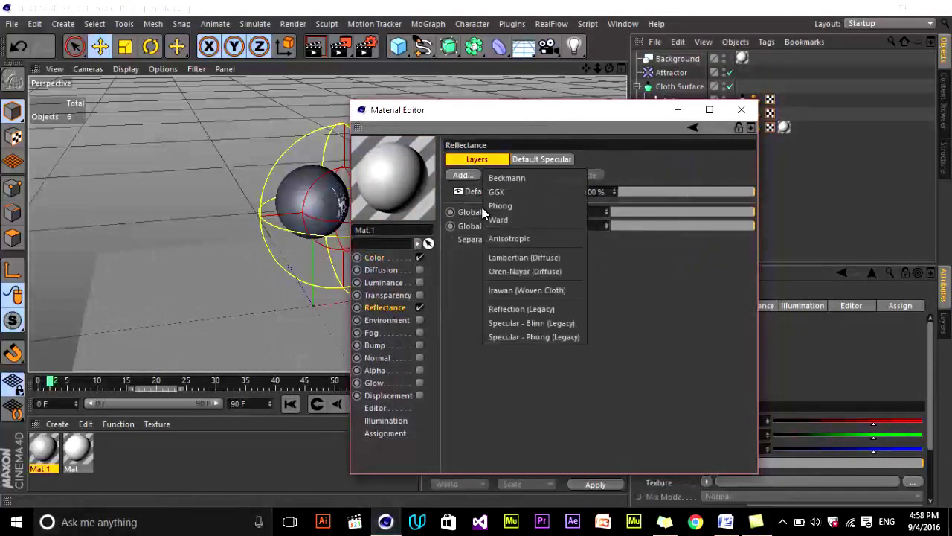
click(537, 206)
drag(710, 192, 644, 198)
scroll(490, 387, down, 3)
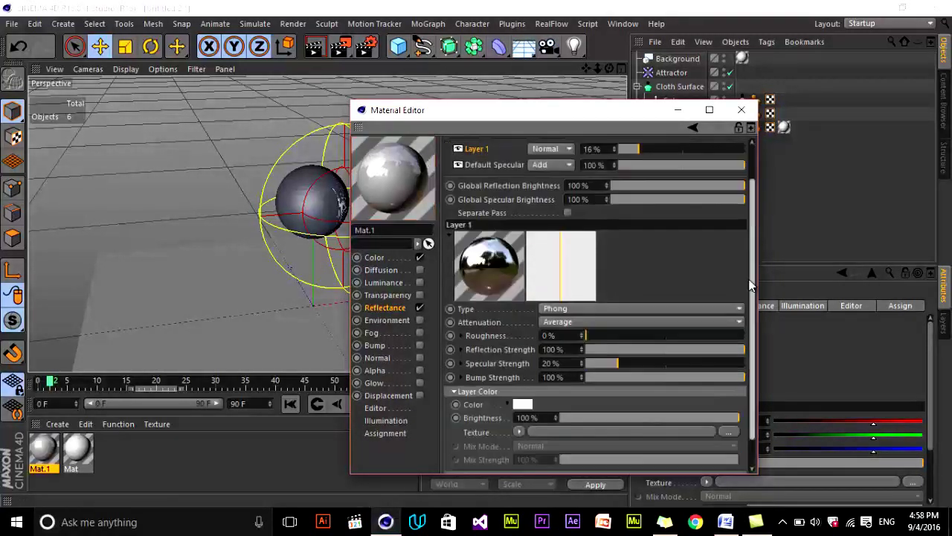
click(519, 402)
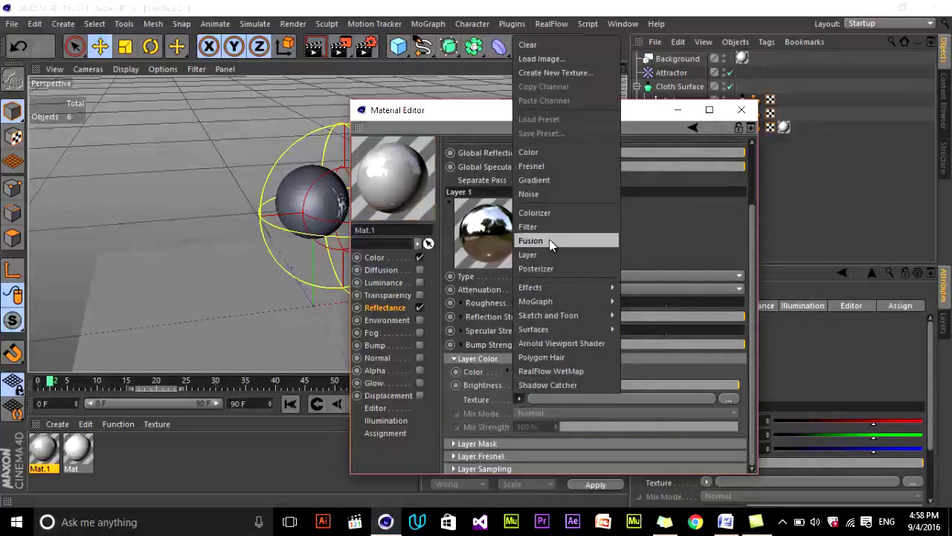
click(543, 165)
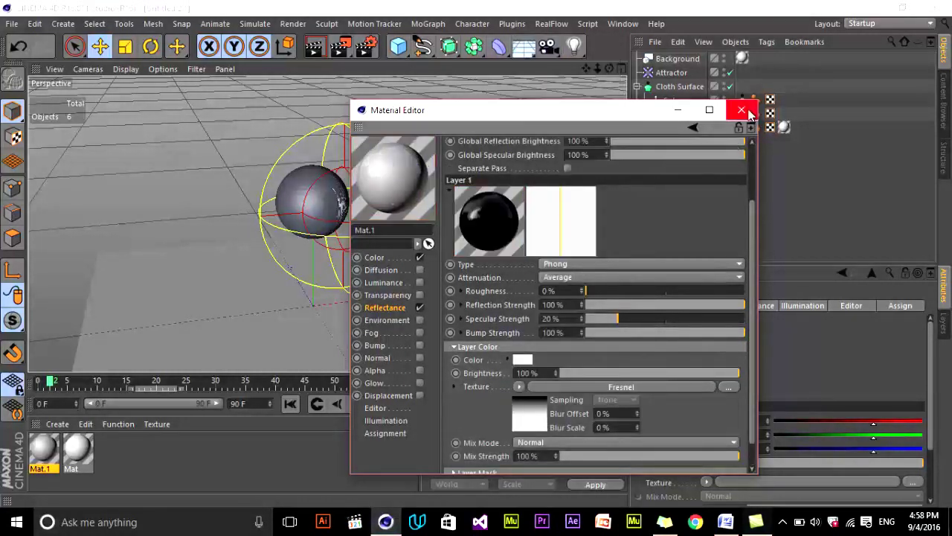
click(740, 109)
- Apply the grey material to the Sphere under Cloth Surface and go to frame 43
mouse_move(47, 450)
mouse_down()
mouse_move(285, 196)
mouse_move(308, 206)
mouse_move(849, 103)
mouse_up()
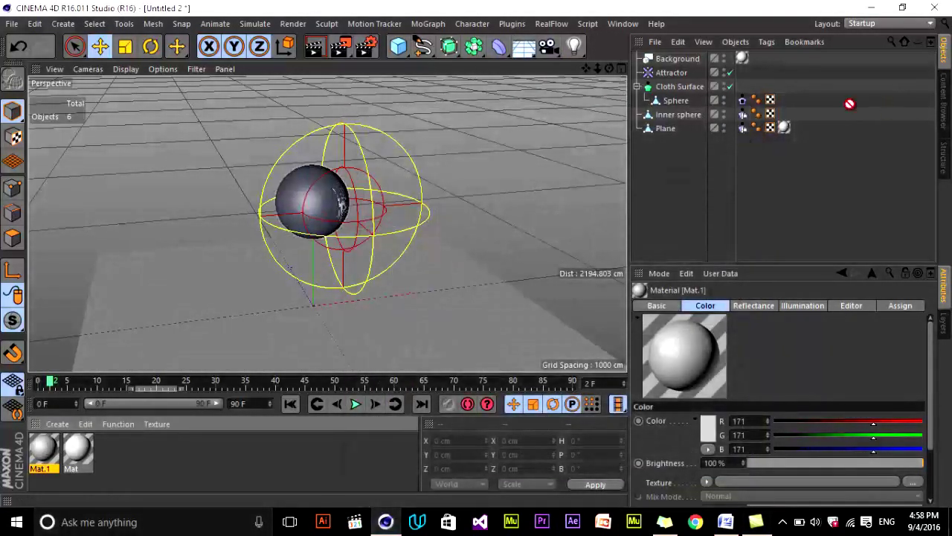
drag(685, 113, 688, 103)
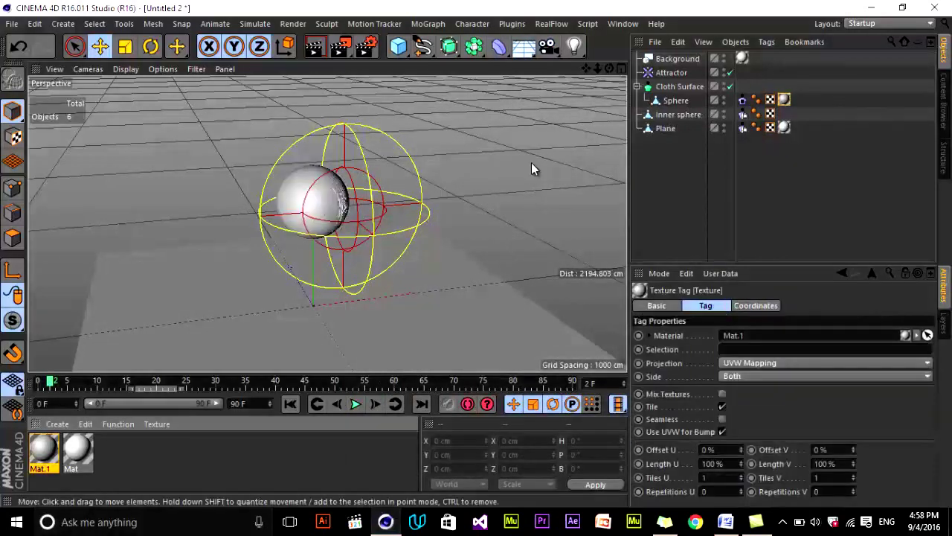
drag(92, 387, 294, 385)
click(183, 487)
- Create a third material and set its color to red with RGB 255, 42, 42
click(50, 430)
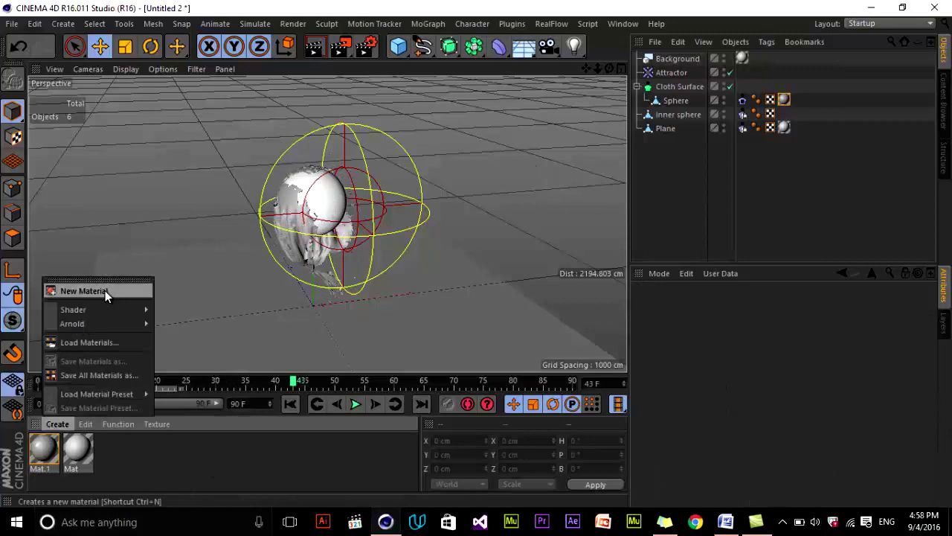
click(105, 290)
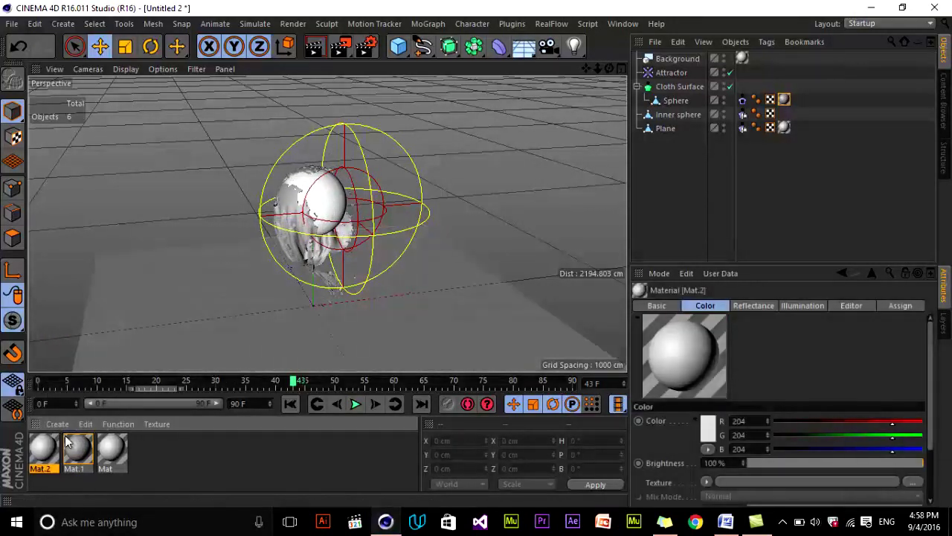
double_click(45, 451)
drag(448, 103, 668, 110)
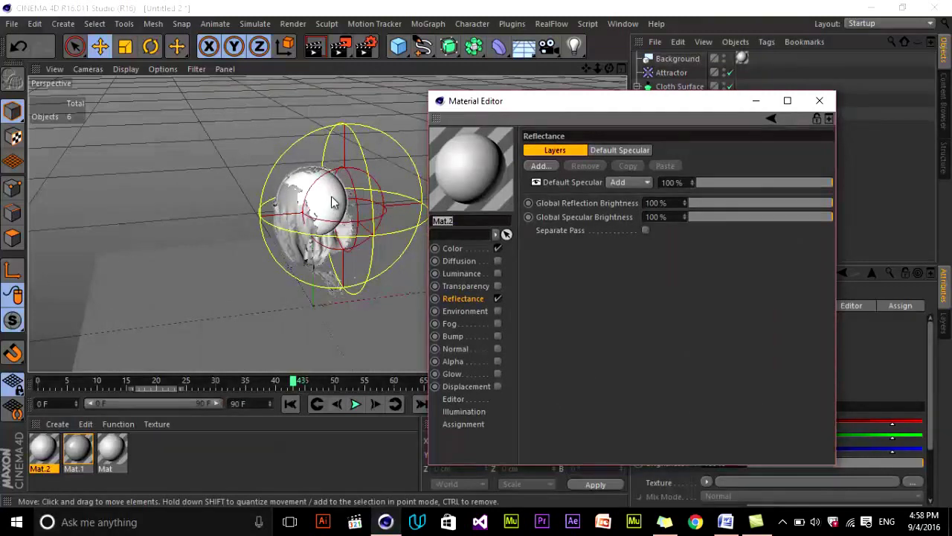
click(453, 249)
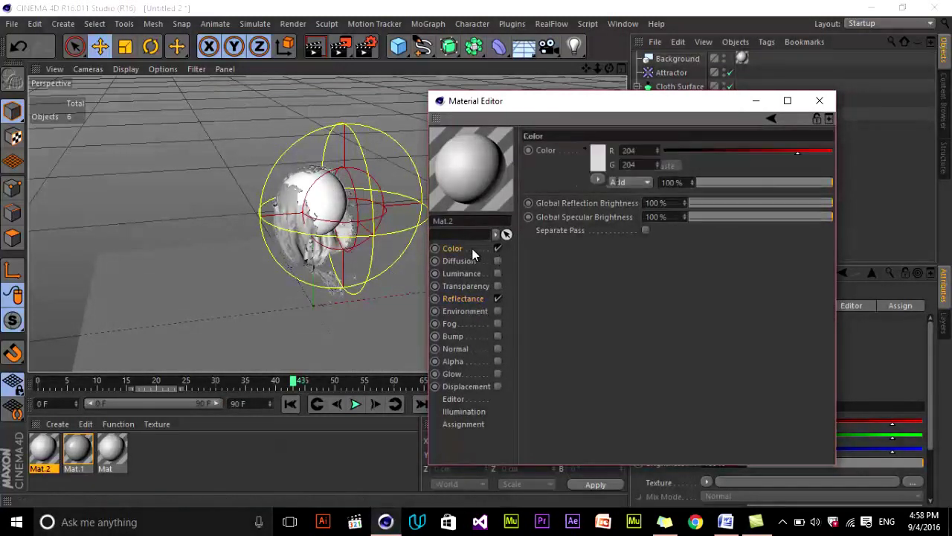
click(594, 163)
mouse_move(577, 141)
mouse_down()
mouse_move(598, 113)
mouse_move(590, 117)
mouse_up()
click(571, 229)
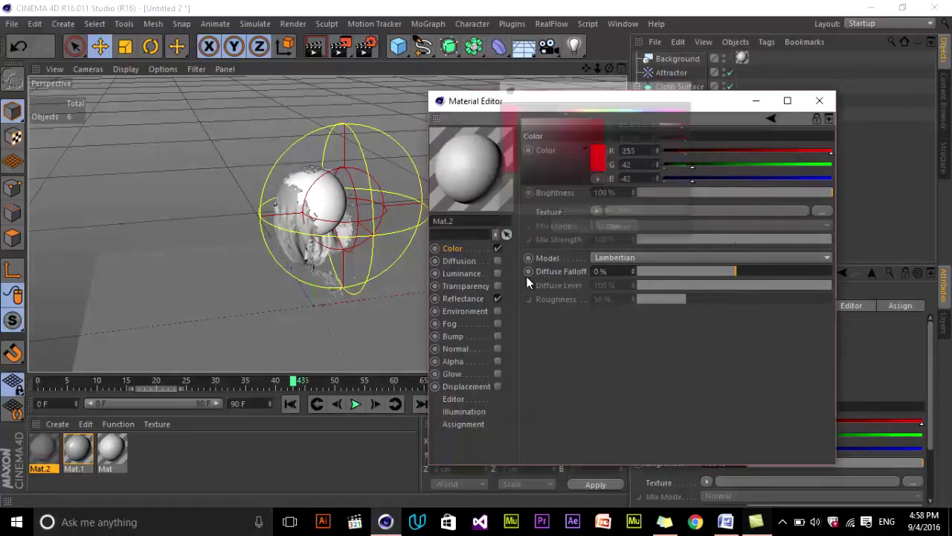
- Add a Phong reflectance layer at 17% to the red material, with a Fresnel texture as its layer color
click(477, 301)
click(545, 167)
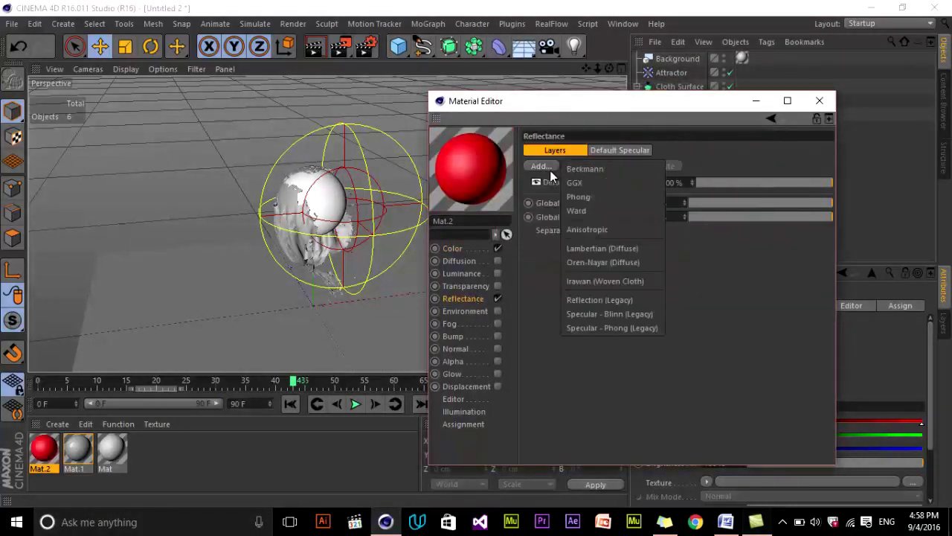
click(600, 196)
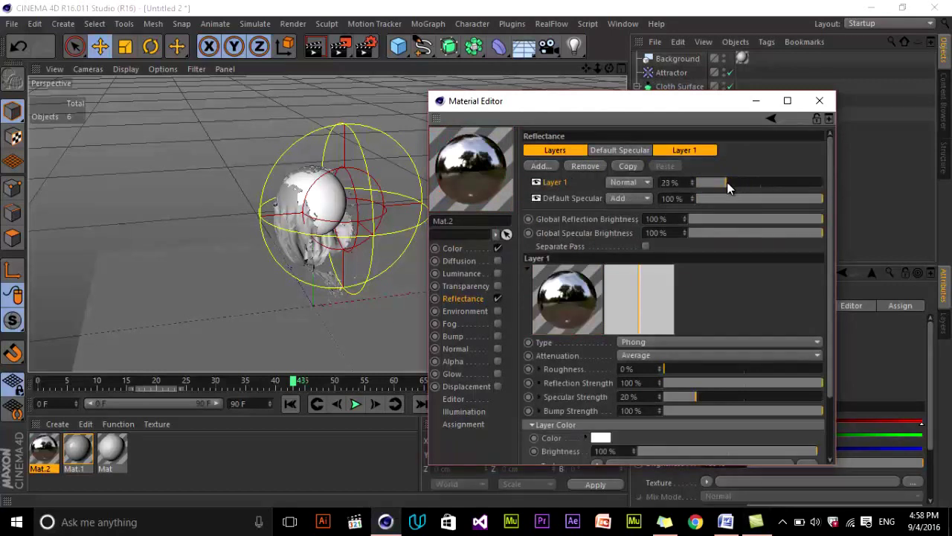
drag(728, 186, 718, 183)
click(598, 462)
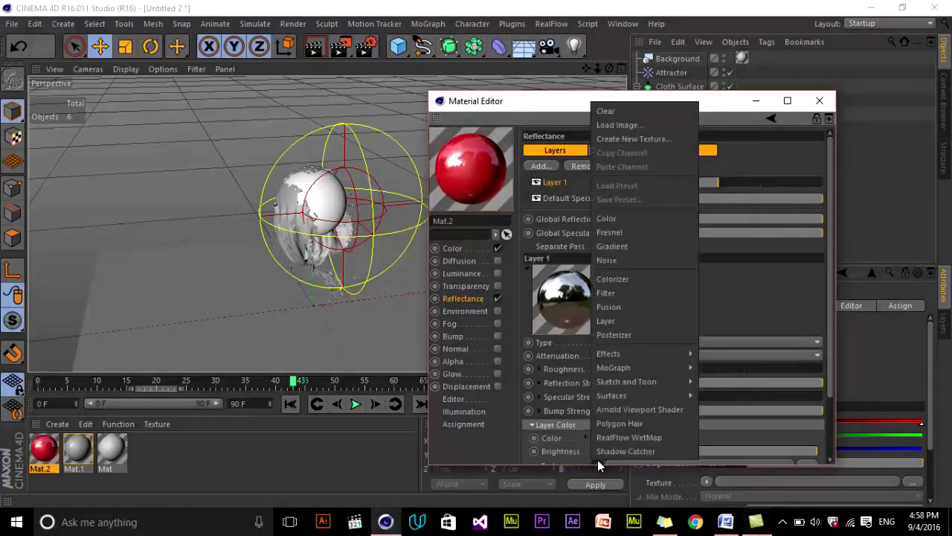
click(635, 235)
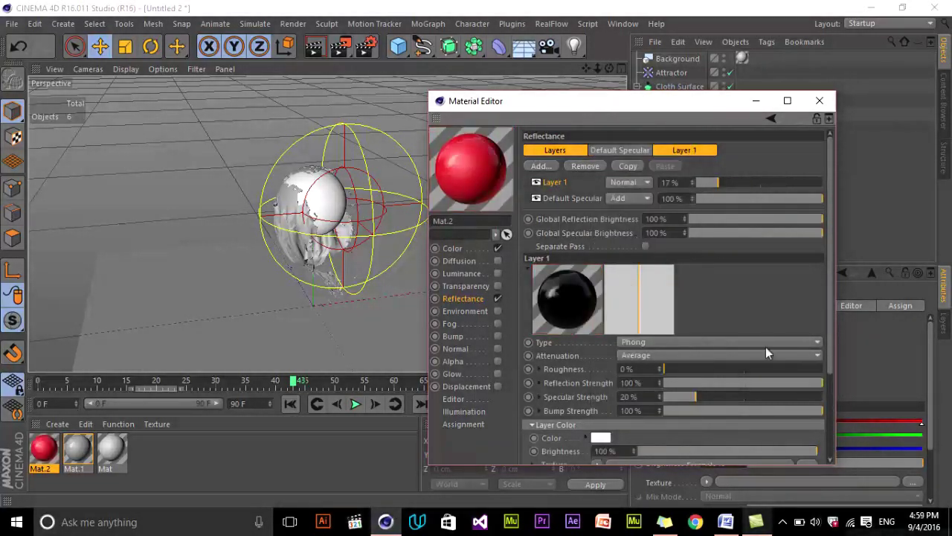
- Set the red material's default specular to 35% width, -1% falloff and 68% specular strength
click(620, 149)
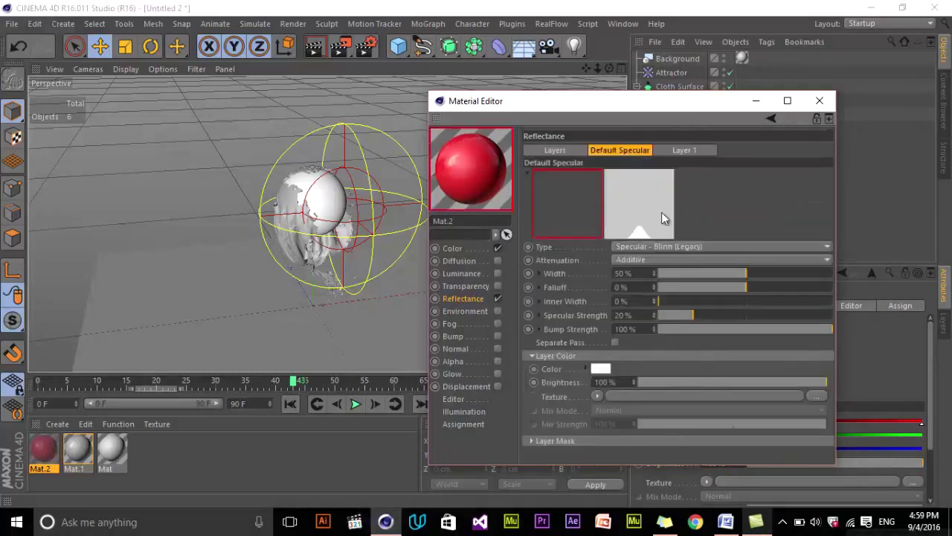
drag(761, 273, 745, 286)
drag(710, 315, 723, 317)
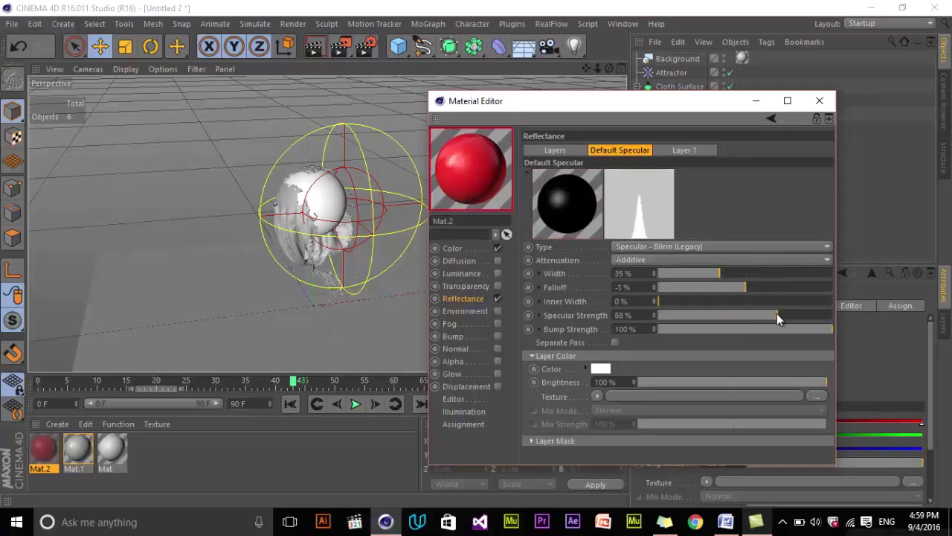
click(819, 100)
- Apply the red material to the Inner sphere and select that object
drag(41, 475, 683, 116)
click(670, 152)
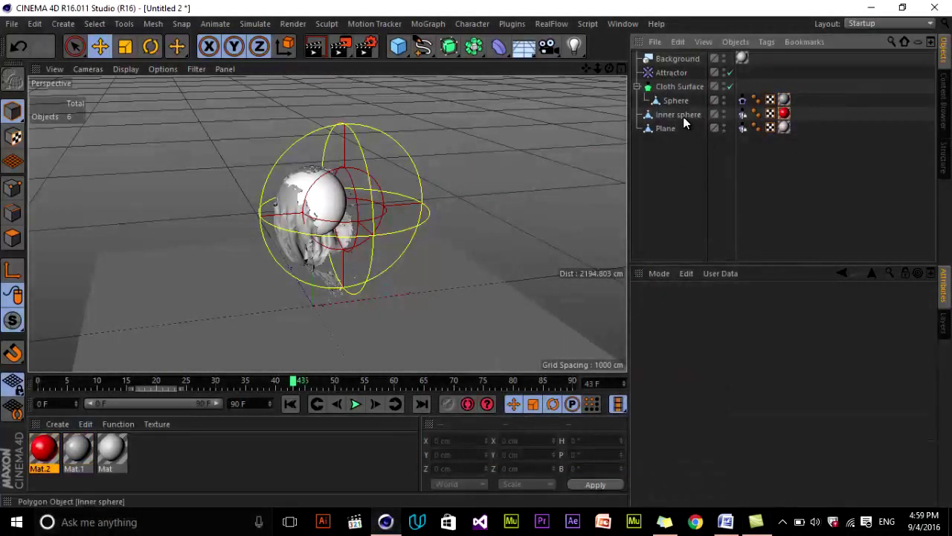
click(681, 115)
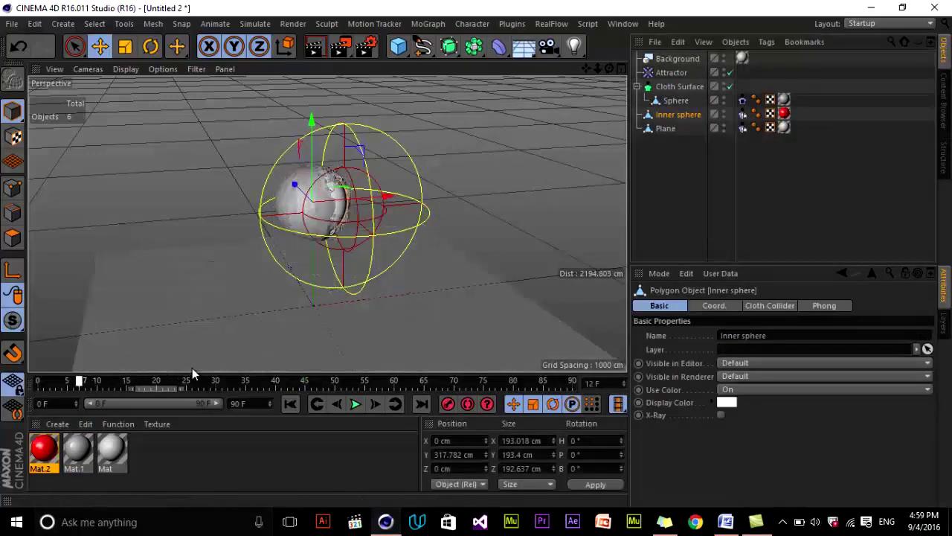
- Turn off the Inner sphere's display color and preview-render the perspective view
click(762, 390)
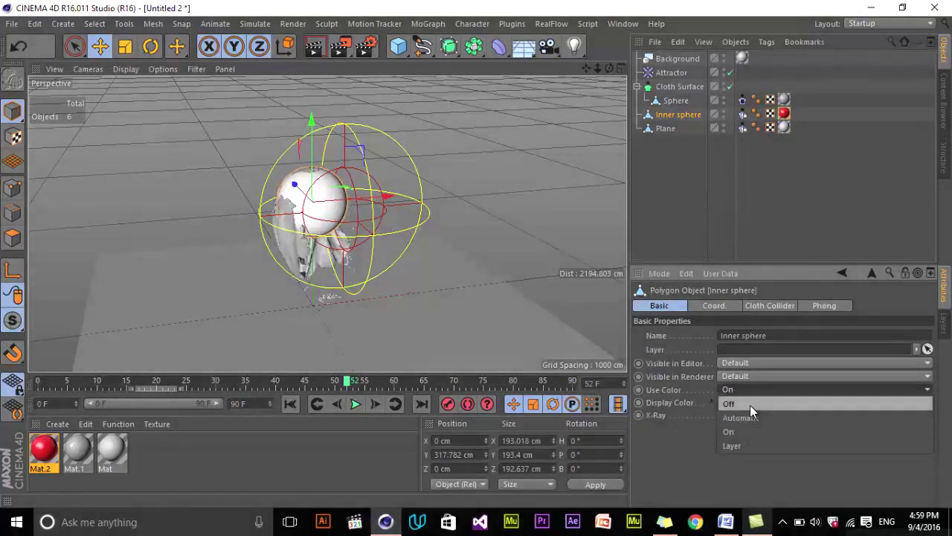
click(750, 404)
click(313, 107)
click(319, 51)
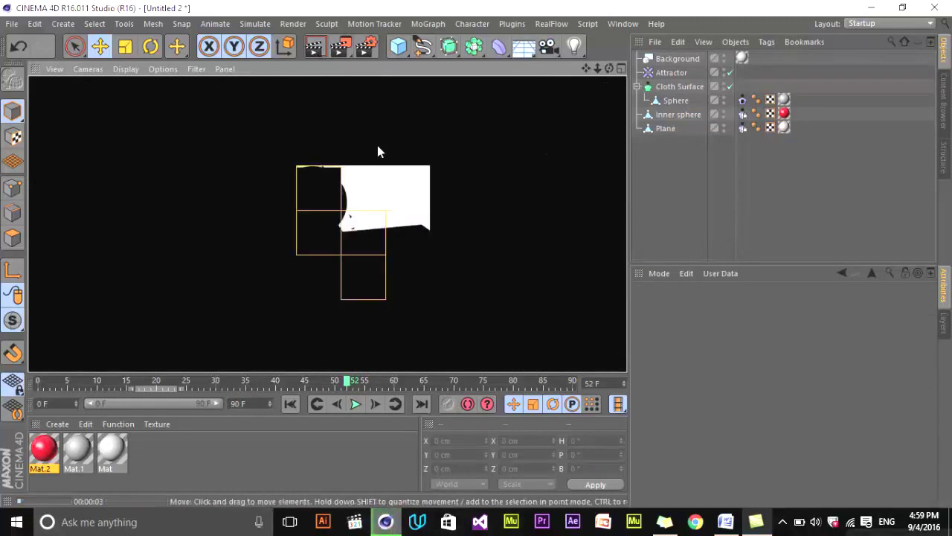
click(398, 189)
click(502, 162)
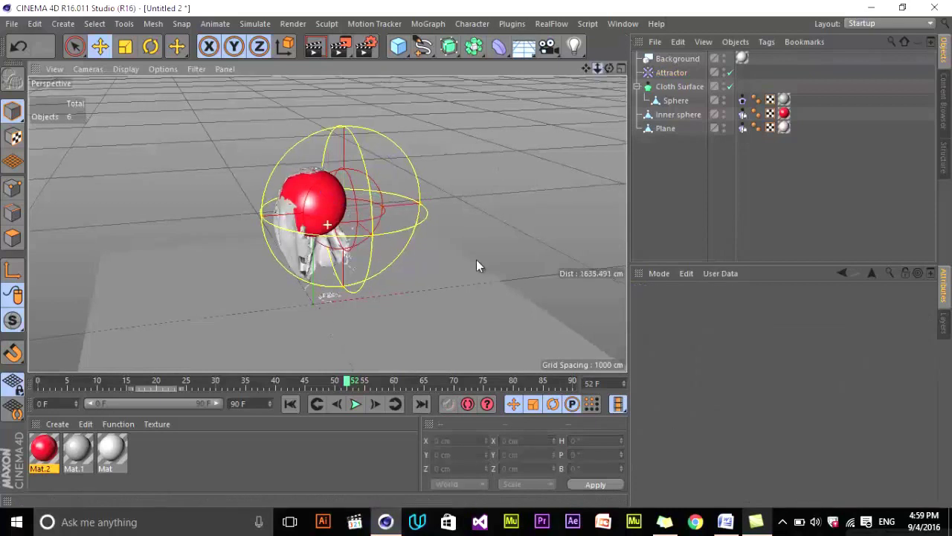
- Add an area light, raise it to about 584 cm on Y above the sphere, and set its pitch to 90°
scroll(476, 260, down, 3)
drag(573, 46, 724, 91)
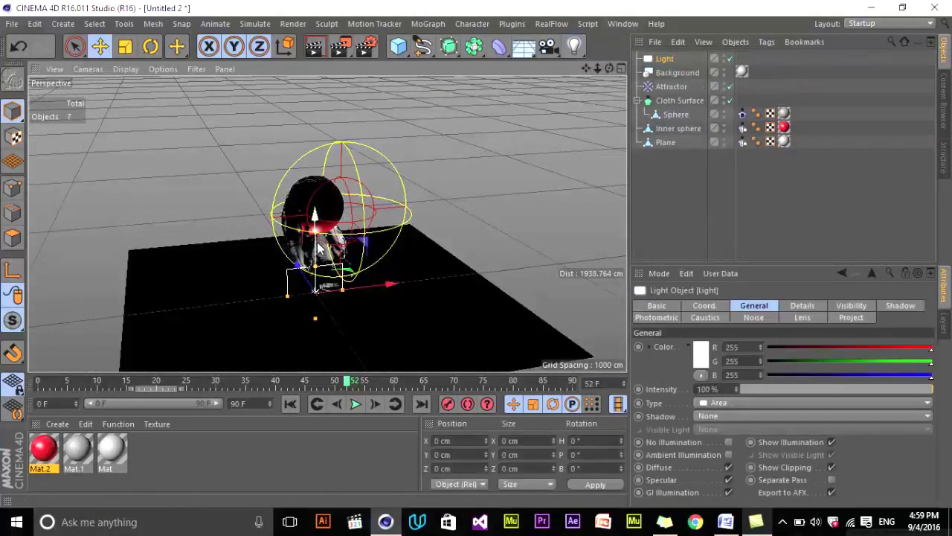
drag(315, 219, 316, 101)
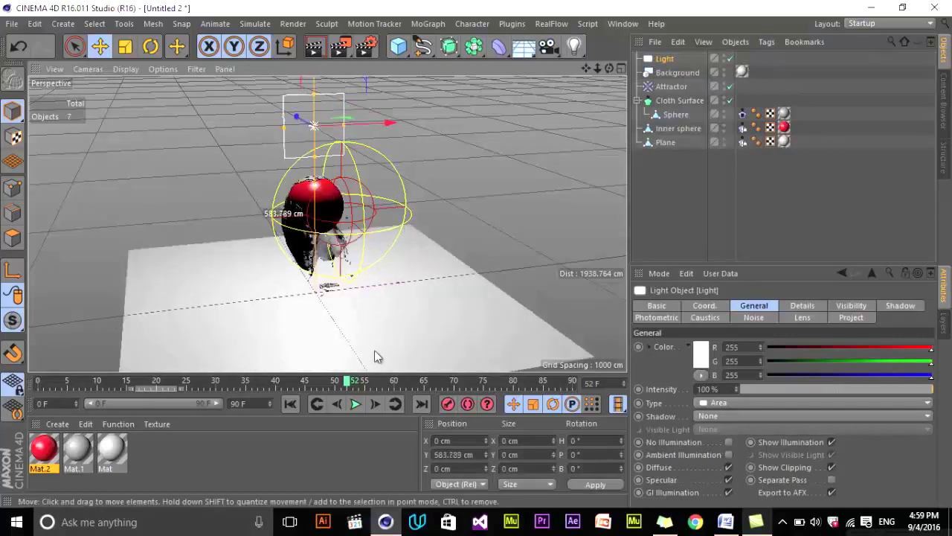
click(596, 459)
text(90)
key(Return)
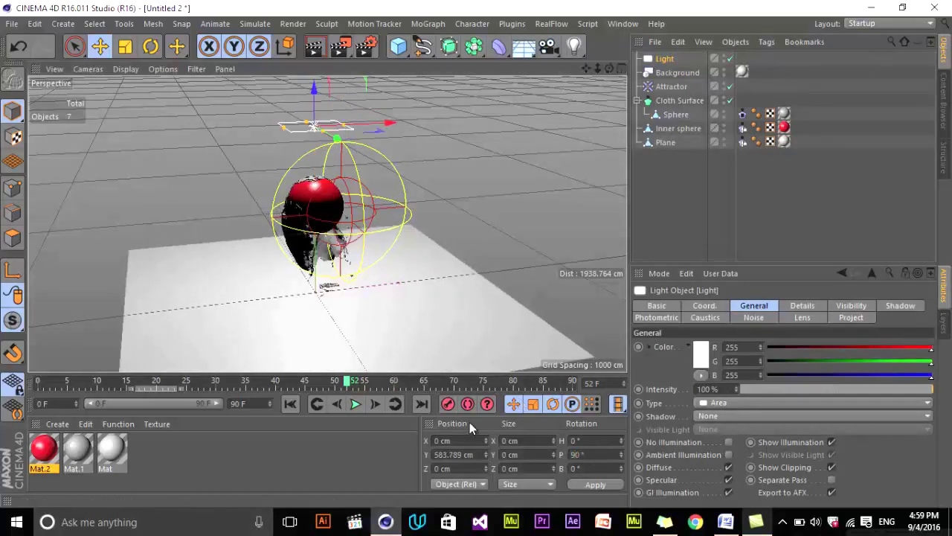
- Scale the overhead area light up to roughly three times its size and raise it to about 701 cm on Y
middle_click(448, 123)
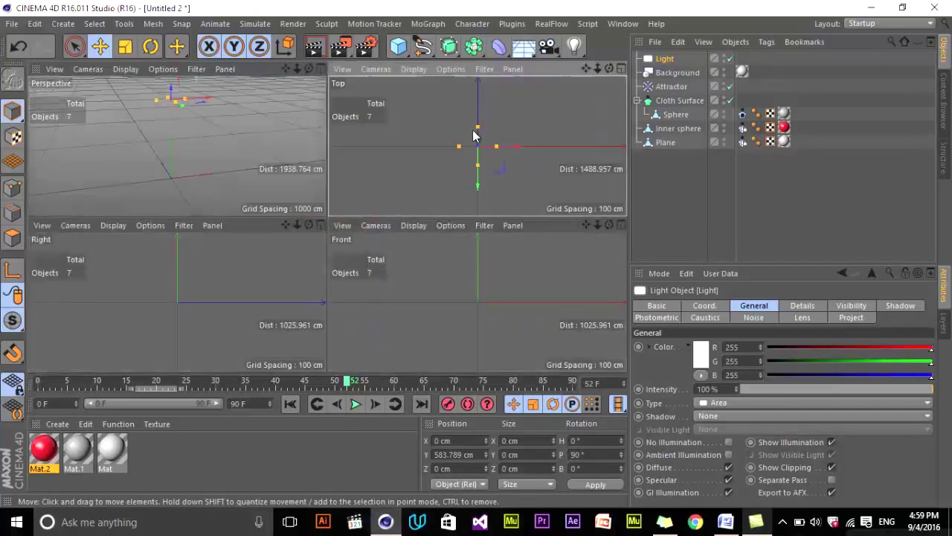
click(125, 47)
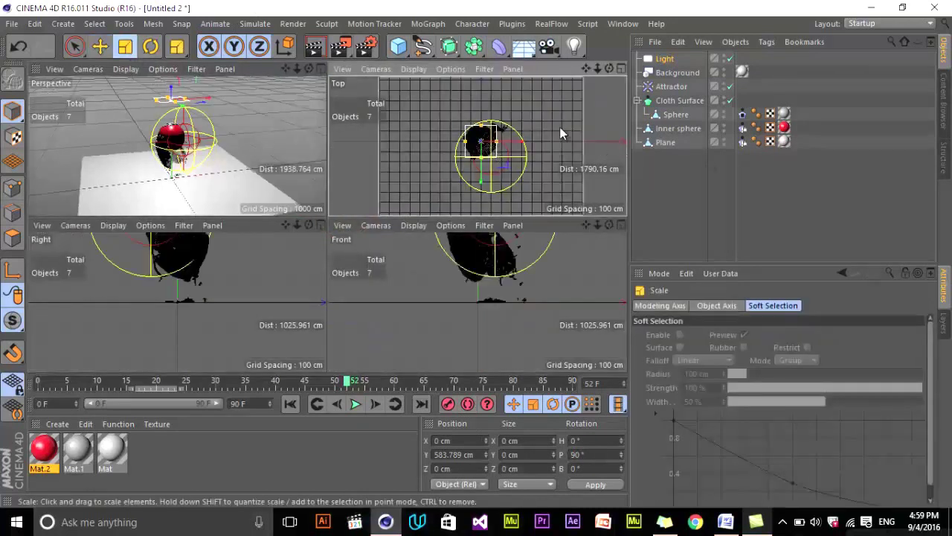
drag(600, 83, 588, 223)
click(100, 46)
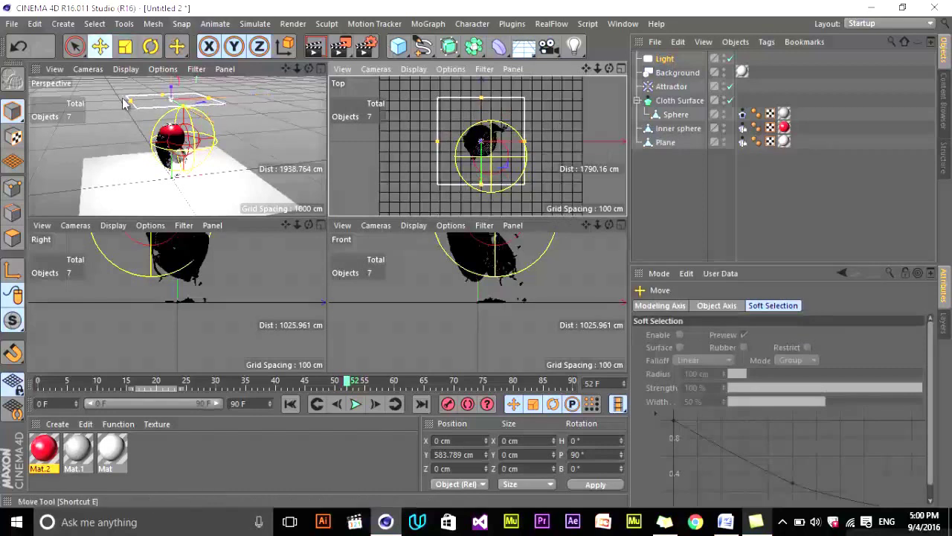
scroll(520, 303, down, 3)
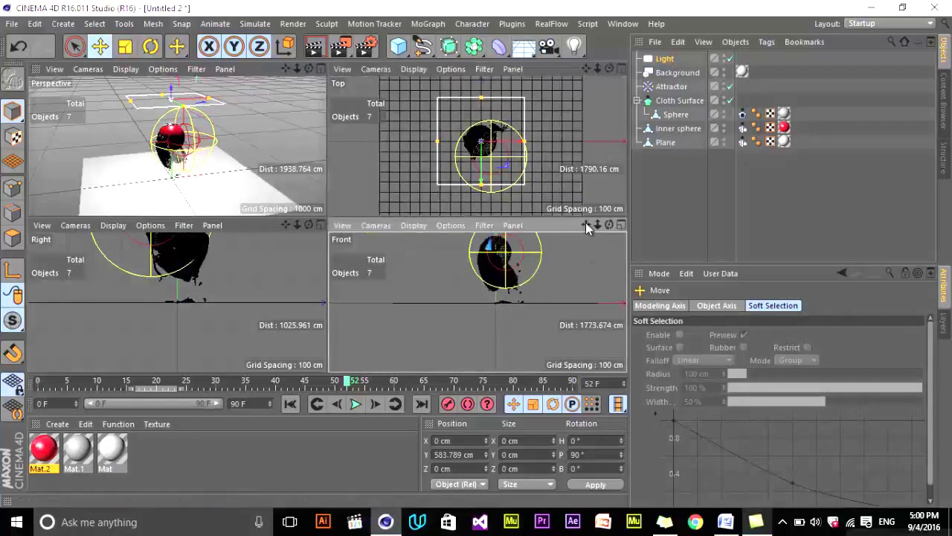
drag(586, 225, 582, 272)
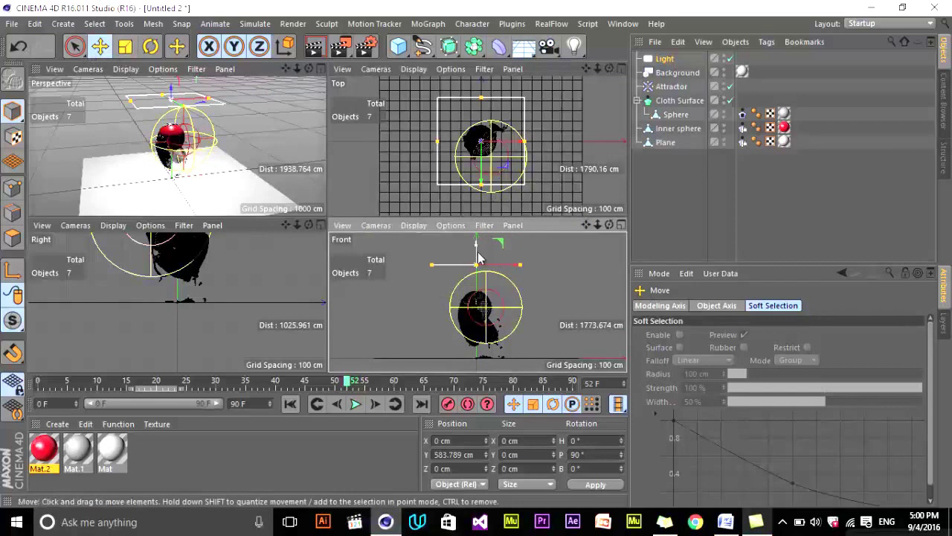
drag(477, 256, 477, 255)
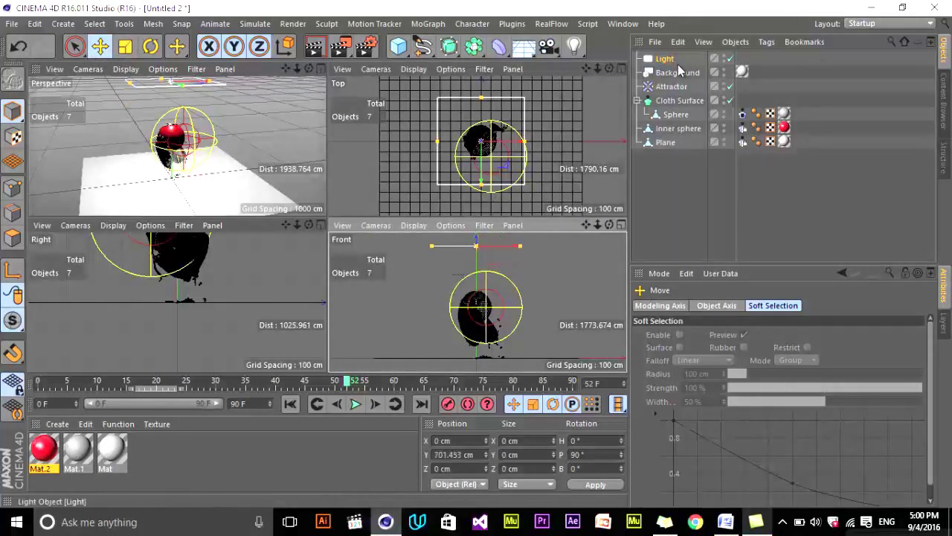
- Set the overhead light's shadow type to Area
click(669, 60)
click(741, 417)
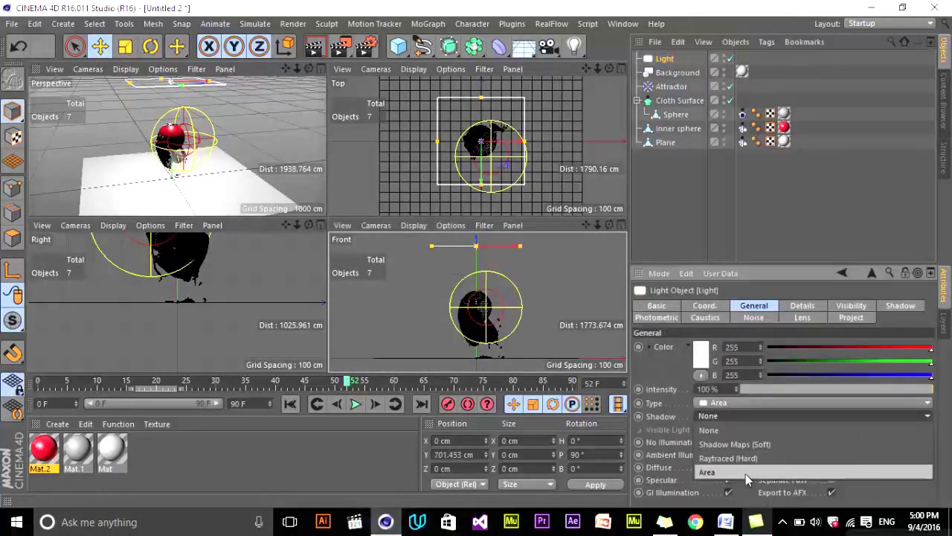
click(731, 473)
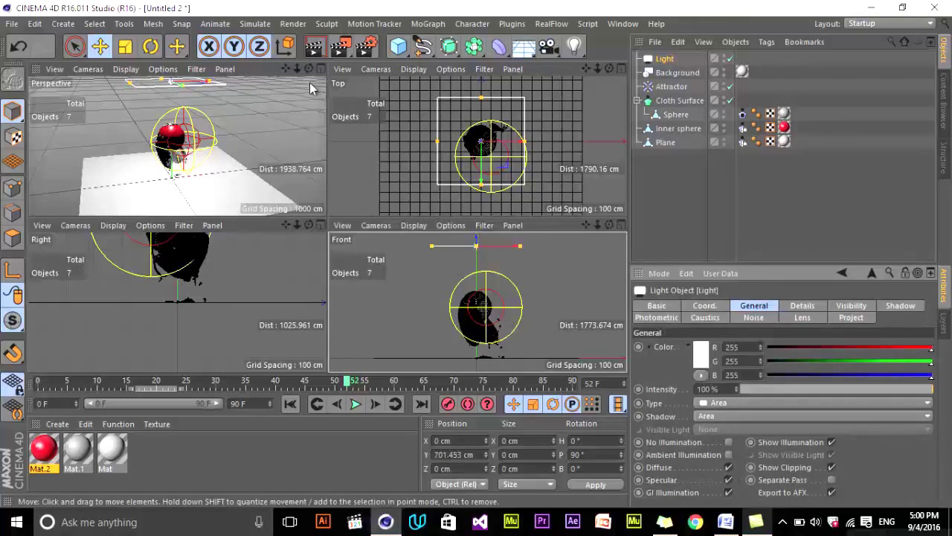
click(663, 182)
- Duplicate the overhead light and move the copy sideways to about 929 cm on X
click(669, 59)
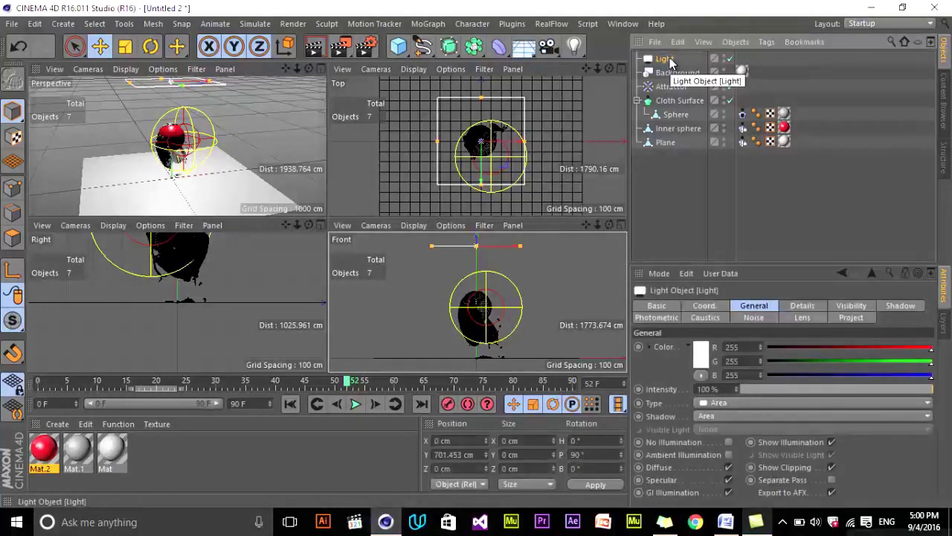
ctrl+drag(669, 60, 660, 75)
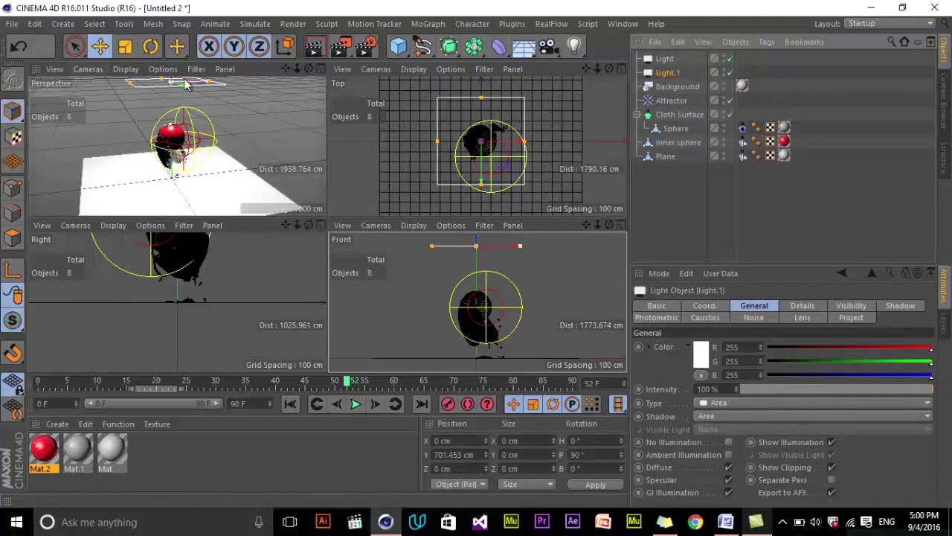
drag(308, 69, 325, 220)
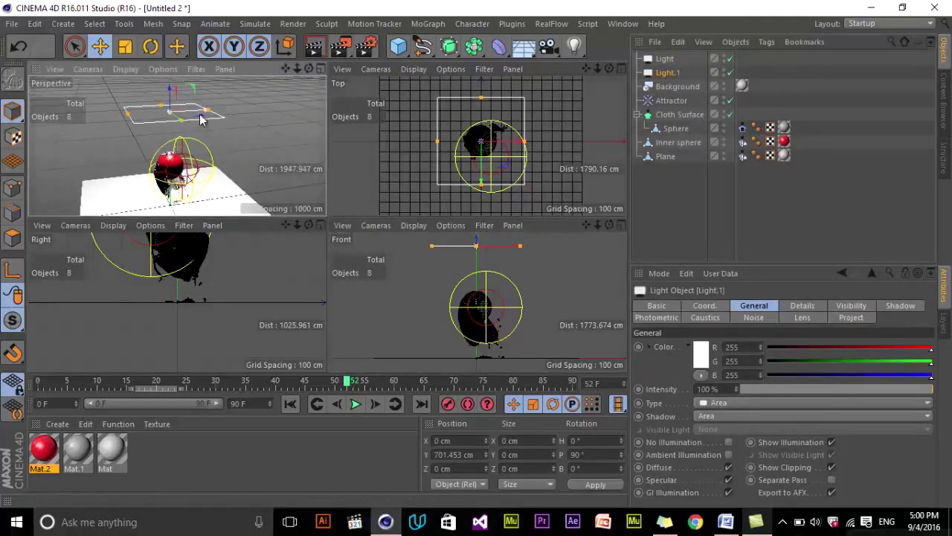
drag(197, 121, 539, 442)
- Stand the copied light upright with 0° pitch and turn its heading to about 978° so it faces the sphere
click(601, 453)
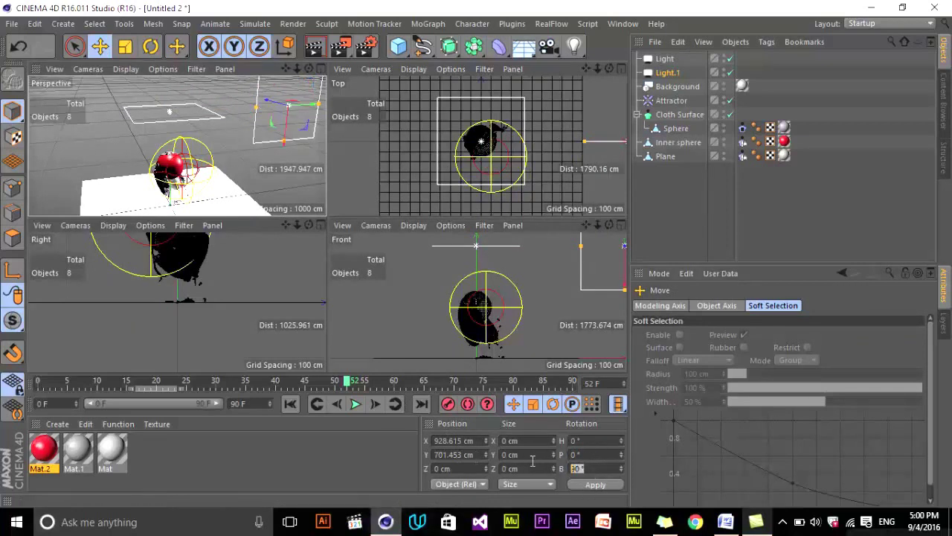
click(591, 442)
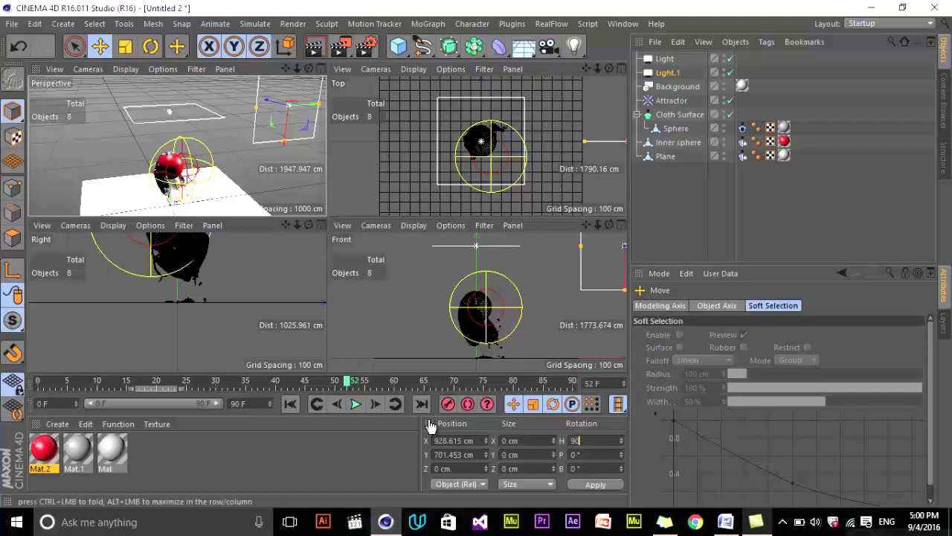
key(Return)
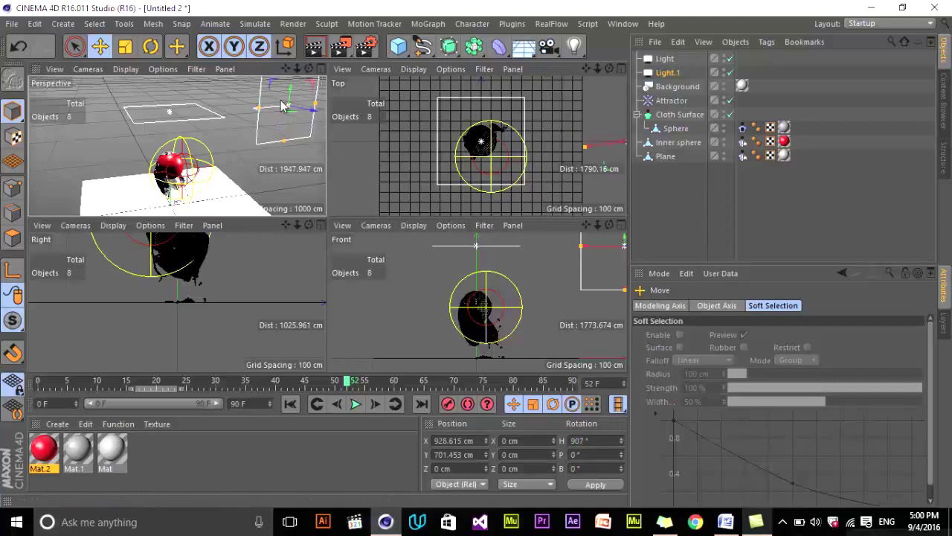
key(r)
drag(280, 109, 483, 256)
- Move the upright light beside the sphere to about X 538 cm, Y 385 cm, Z -124 cm
scroll(603, 85, down, 2)
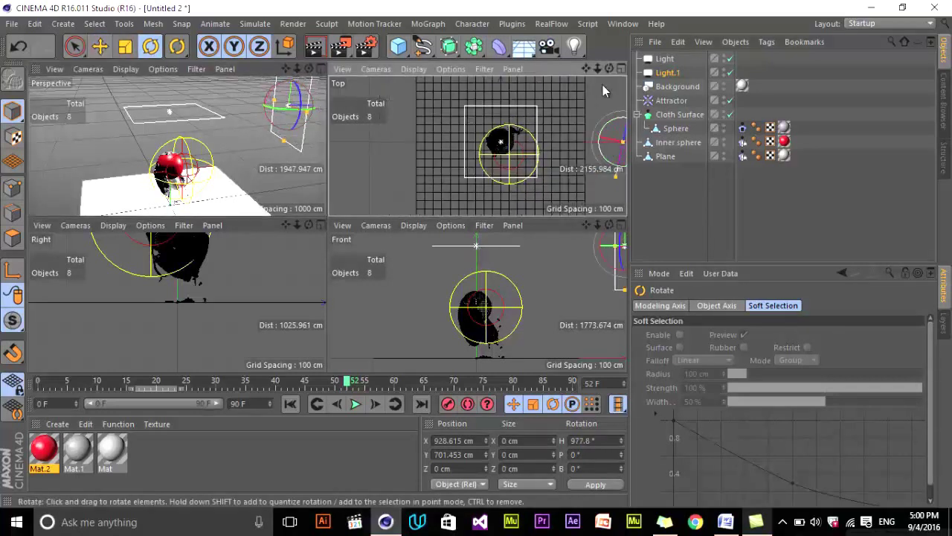
drag(586, 68, 587, 137)
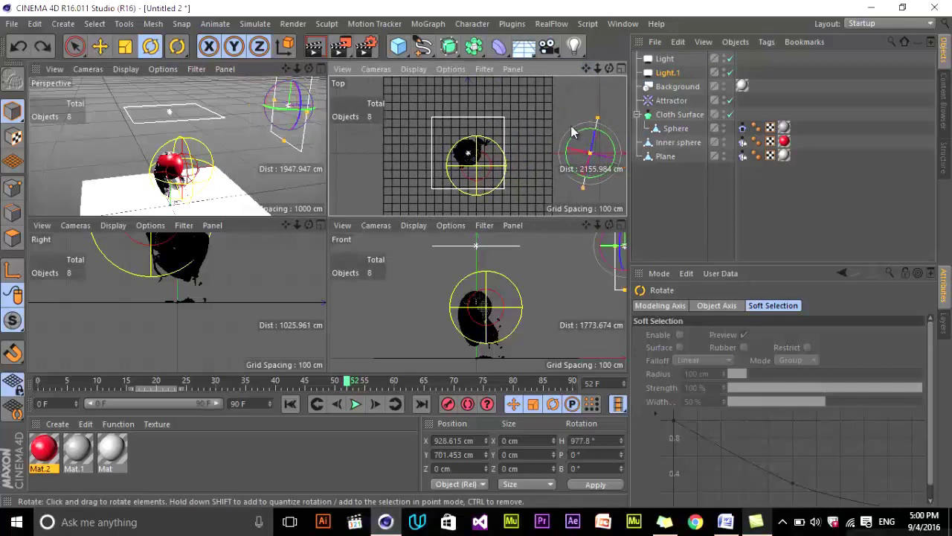
click(100, 46)
drag(591, 160, 511, 199)
scroll(541, 305, down, 3)
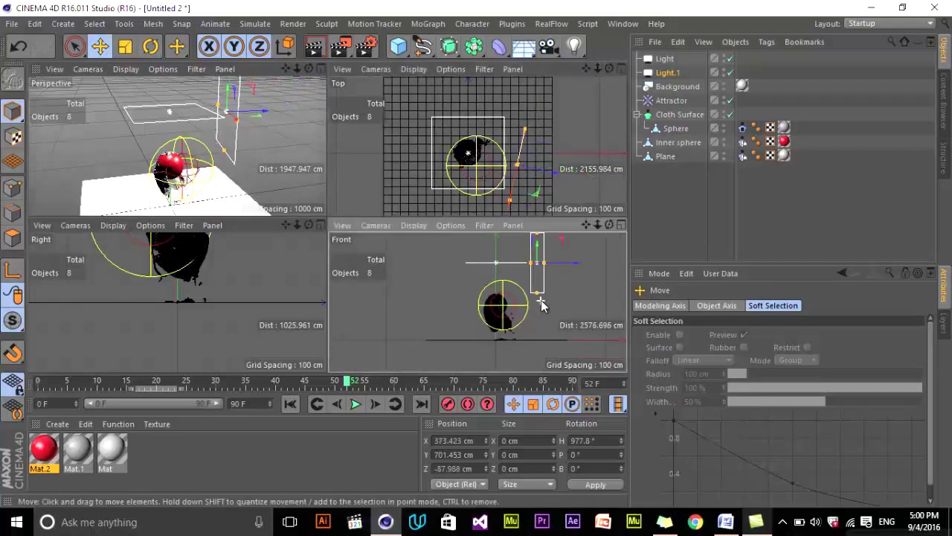
drag(540, 247, 591, 299)
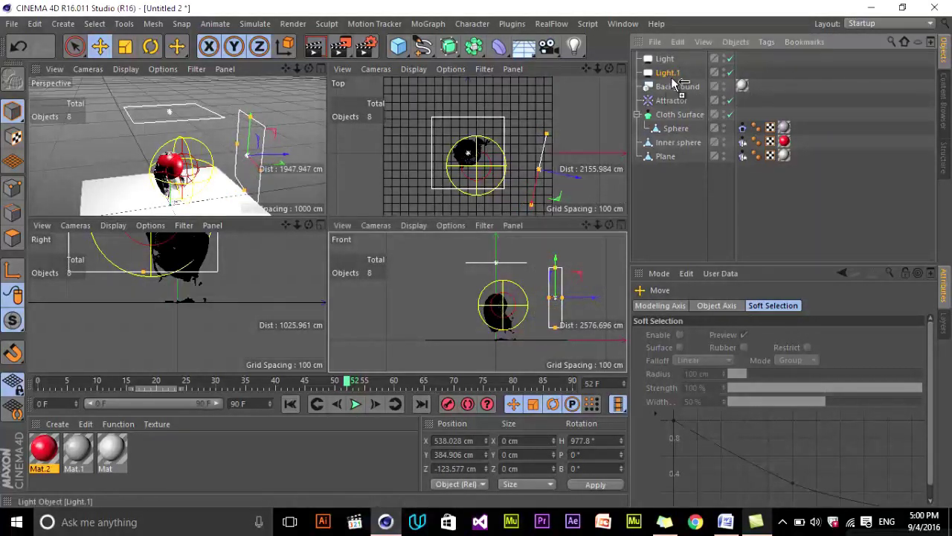
- Duplicate Light.1 and place the copy across the sphere at about X -392 cm, Z -434 cm, with a heading of about 1027°
ctrl+drag(668, 74, 668, 88)
drag(462, 173, 434, 214)
key(r)
click(100, 47)
click(279, 107)
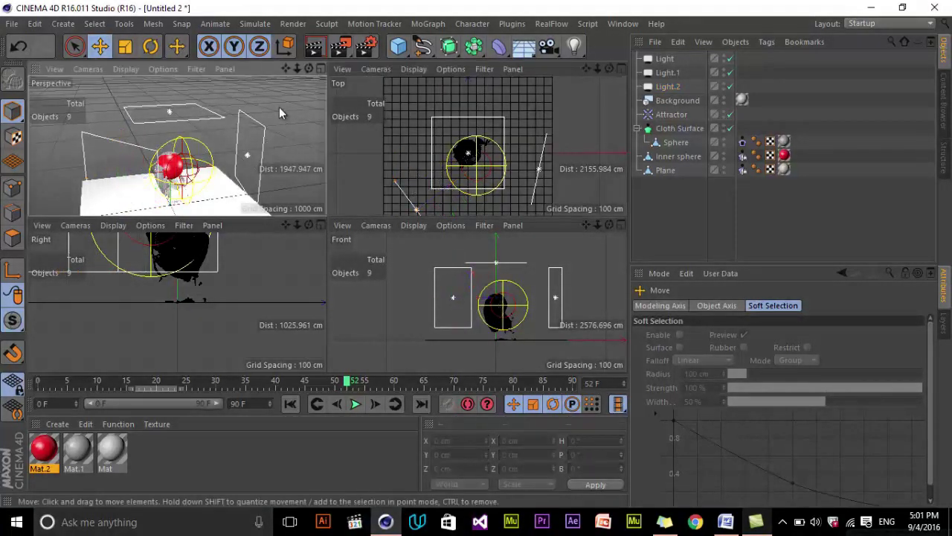
- Shift Light.1 slightly in the perspective view and lower the intensity of Light.1 and Light.2
middle_click(279, 107)
drag(598, 70, 497, 140)
click(558, 173)
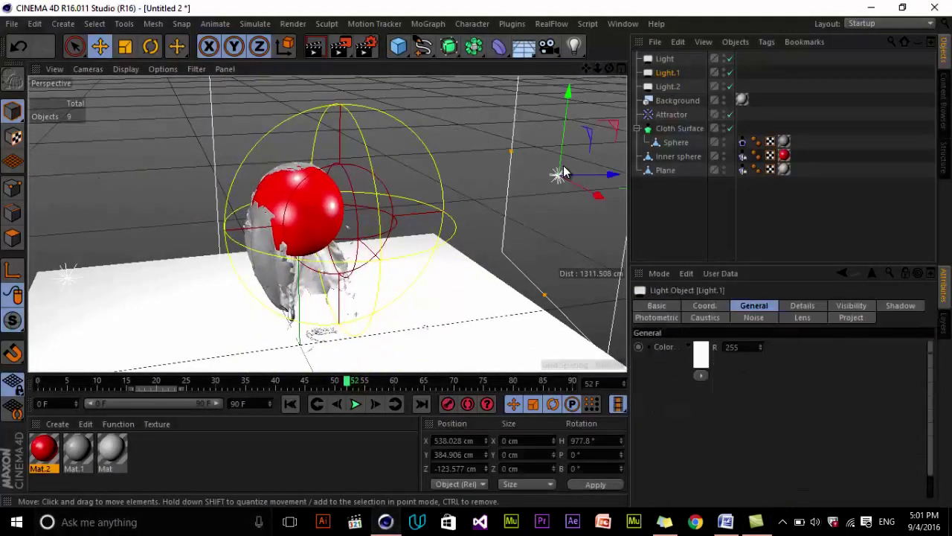
drag(518, 175, 495, 165)
drag(887, 391, 854, 388)
click(667, 86)
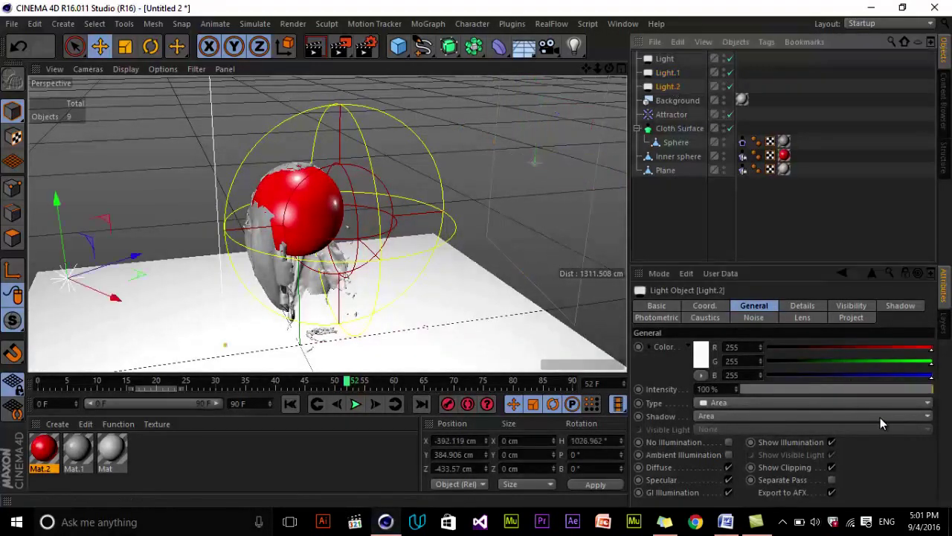
click(507, 121)
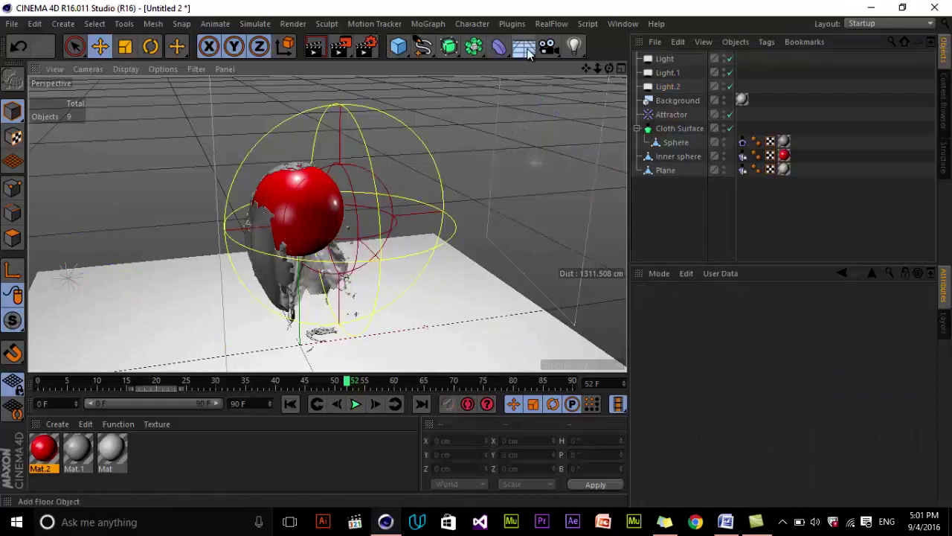
- Add a Sky object and create a new material with Color and Reflectance disabled and Luminance enabled
drag(523, 46, 548, 46)
click(49, 426)
click(78, 290)
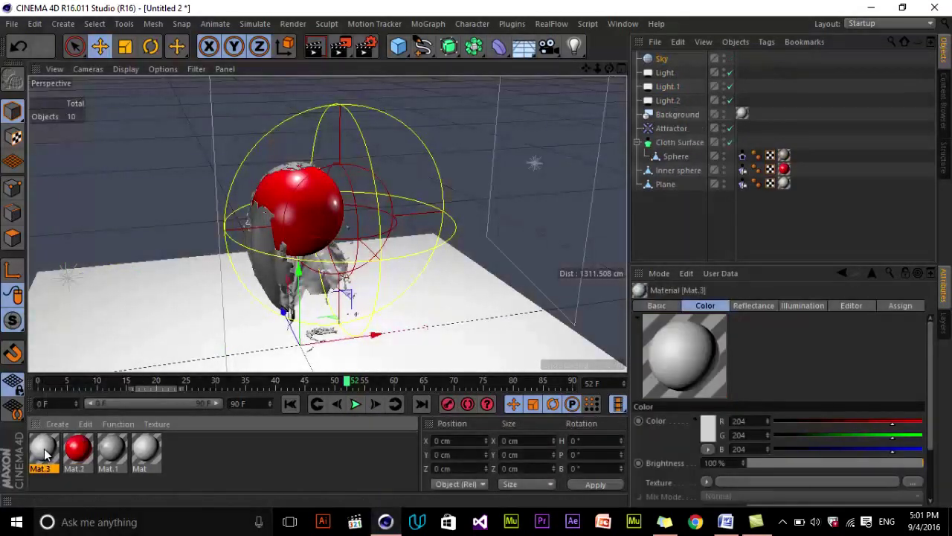
double_click(43, 450)
click(278, 291)
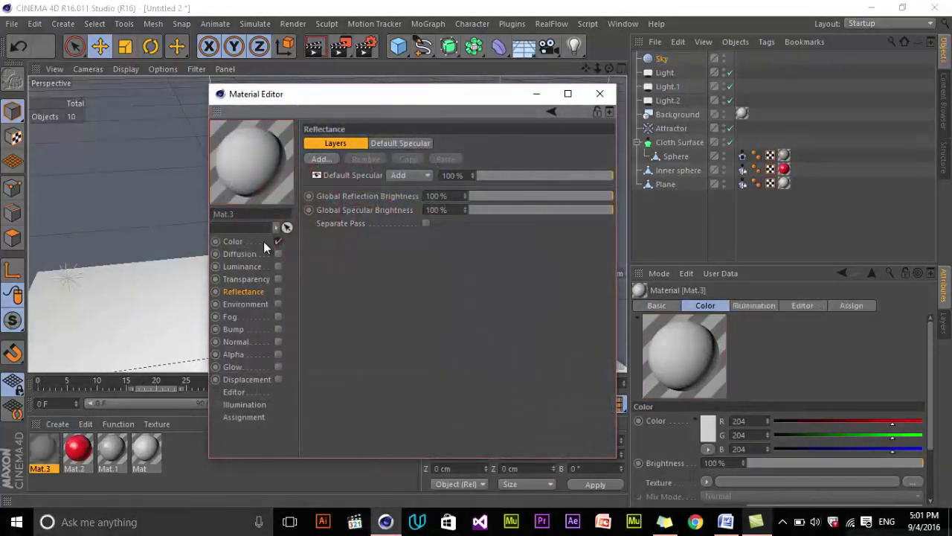
click(278, 241)
click(253, 267)
click(278, 266)
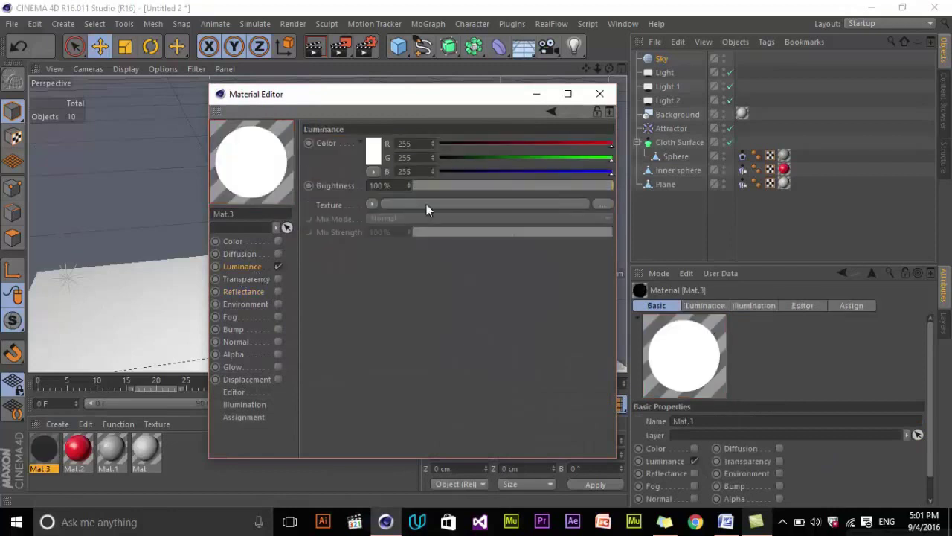
- Load the black-and-white studio image as the material's luminance texture and copy it to the project location
click(368, 206)
click(398, 173)
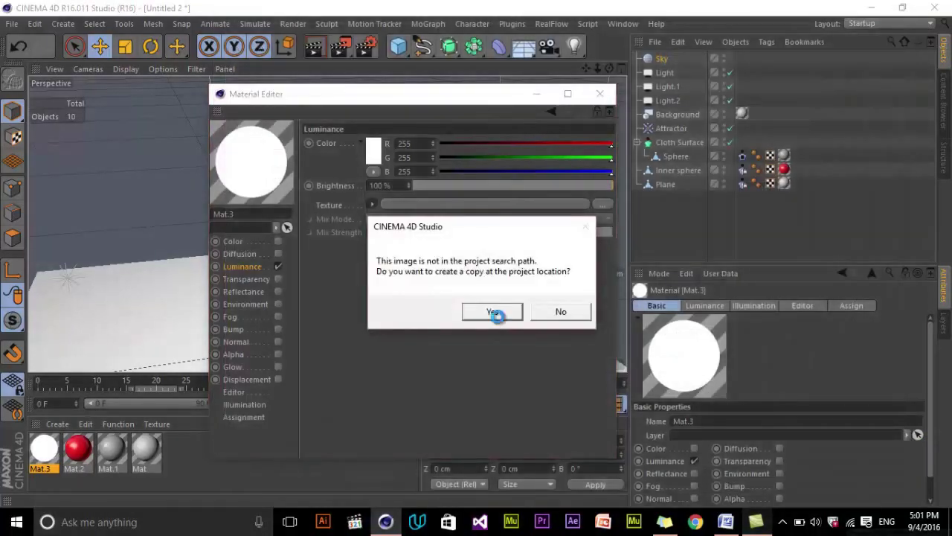
click(495, 311)
click(600, 94)
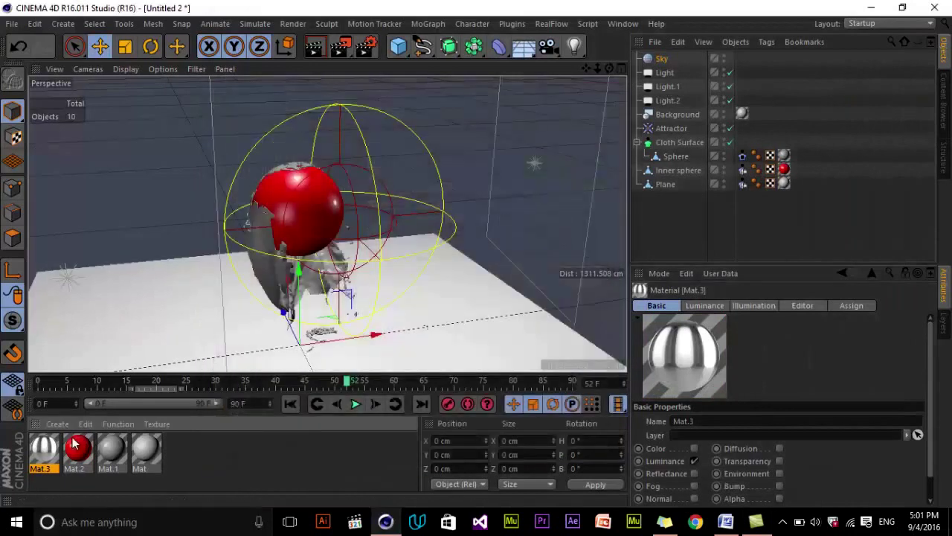
- Apply the luminance material Mat.3 to the Sky and render the perspective view
drag(55, 454, 662, 59)
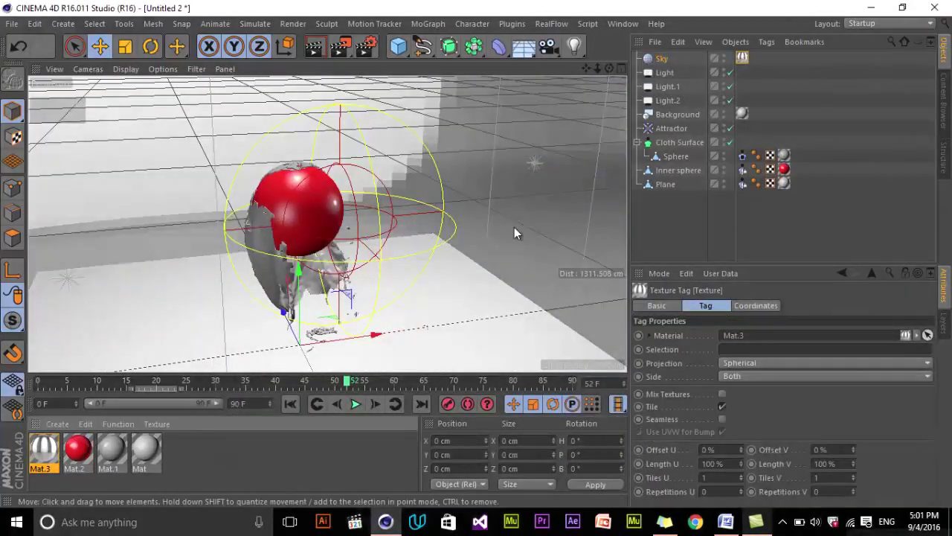
click(316, 47)
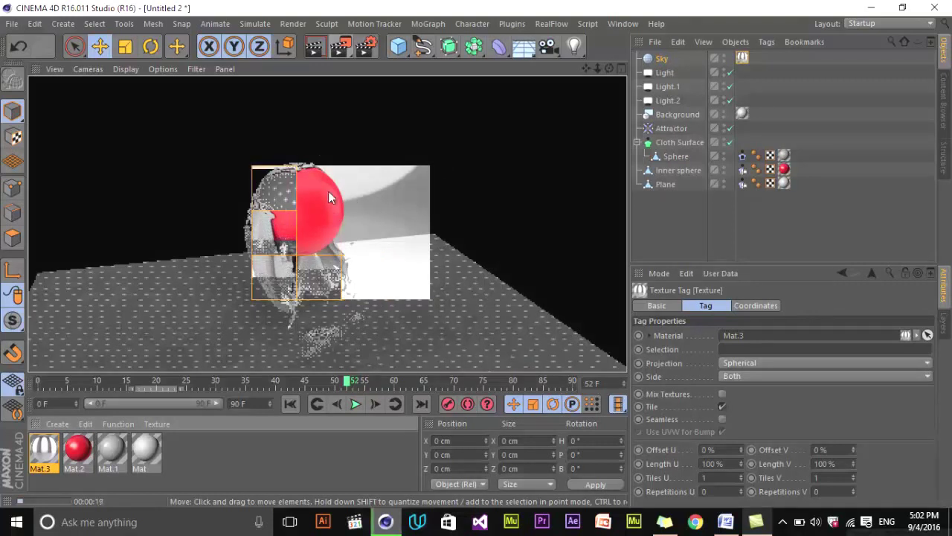
- Add a Compositing tag to the Sky and disable its Seen by Camera option
click(283, 207)
click(661, 60)
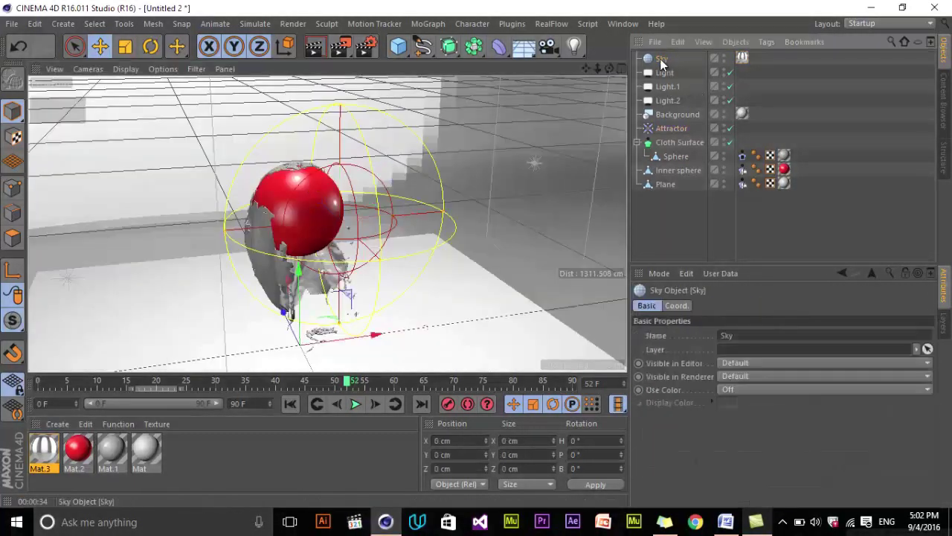
right_click(665, 64)
mouse_move(736, 18)
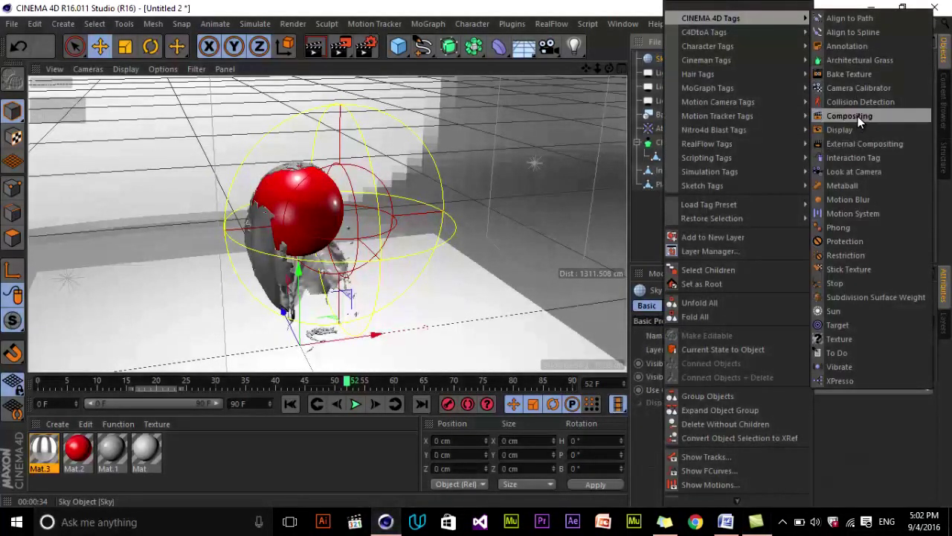
click(856, 116)
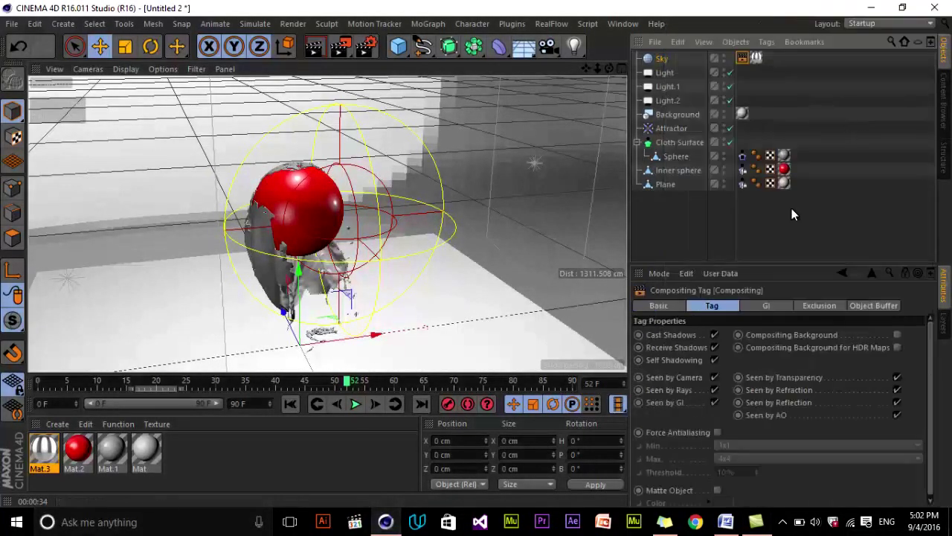
click(715, 377)
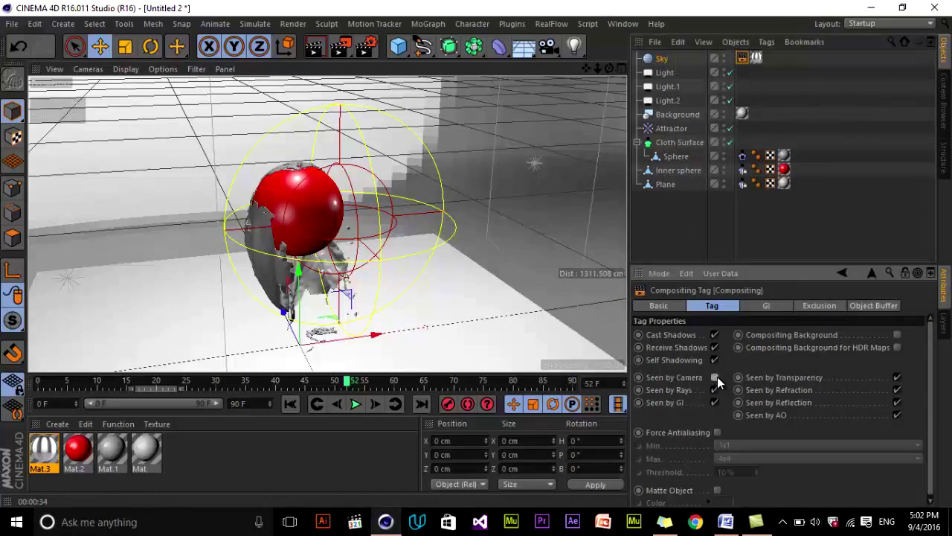
click(703, 221)
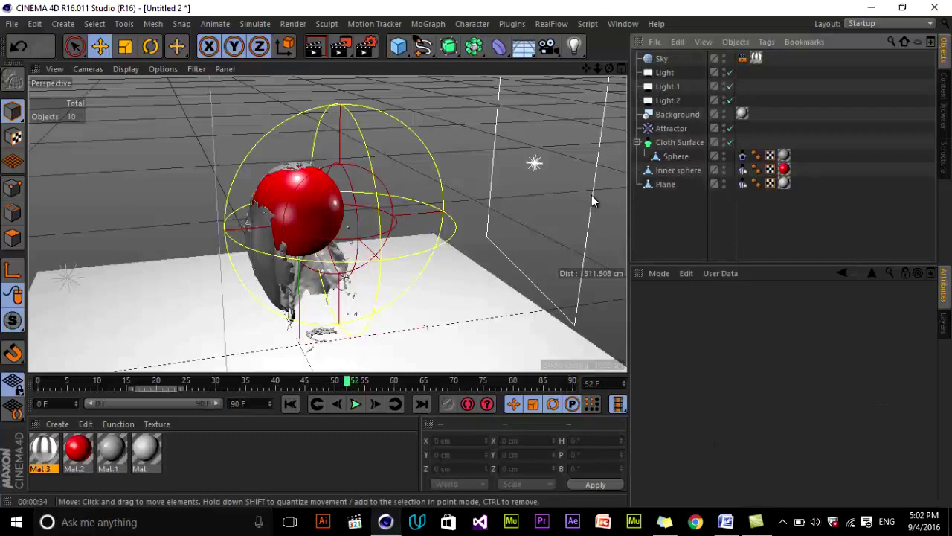
- Add a Compositing tag to the Plane and enable its Compositing Background option
right_click(672, 183)
mouse_move(777, 28)
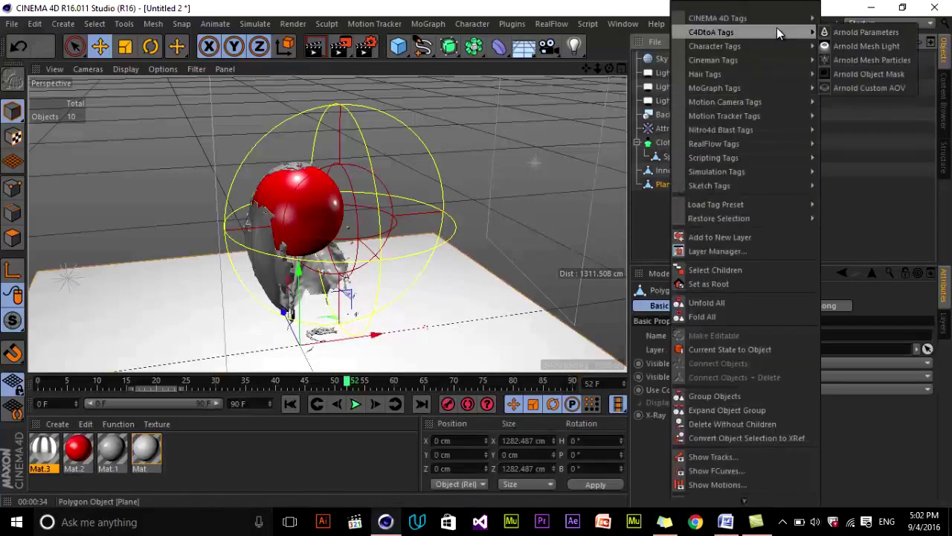
click(864, 115)
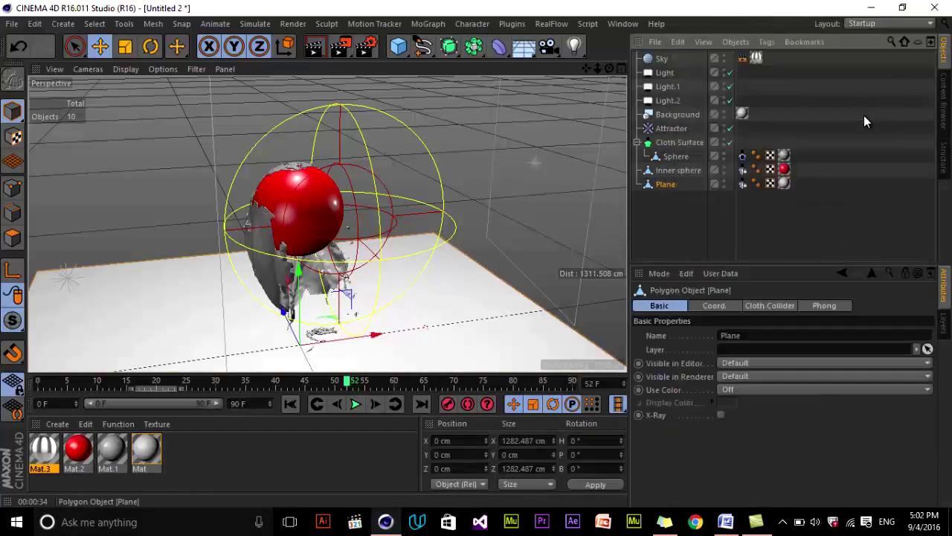
click(897, 335)
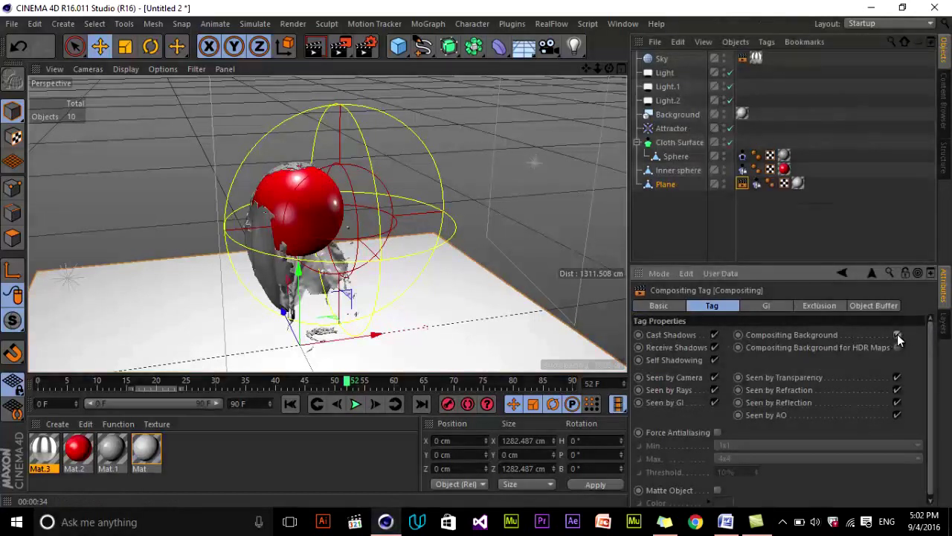
click(428, 71)
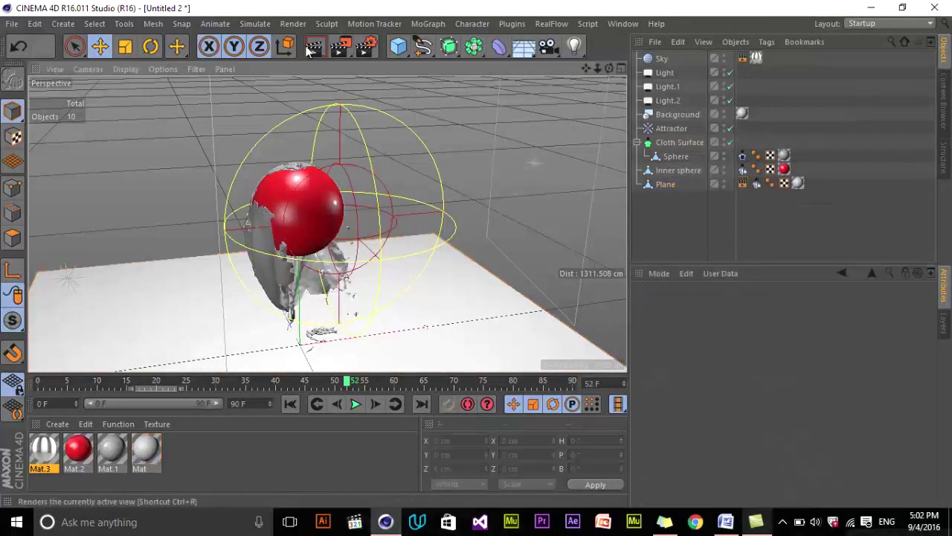
- Preview the perspective view render, followed by a region render of the floor and the lower part of the broken sphere
click(312, 48)
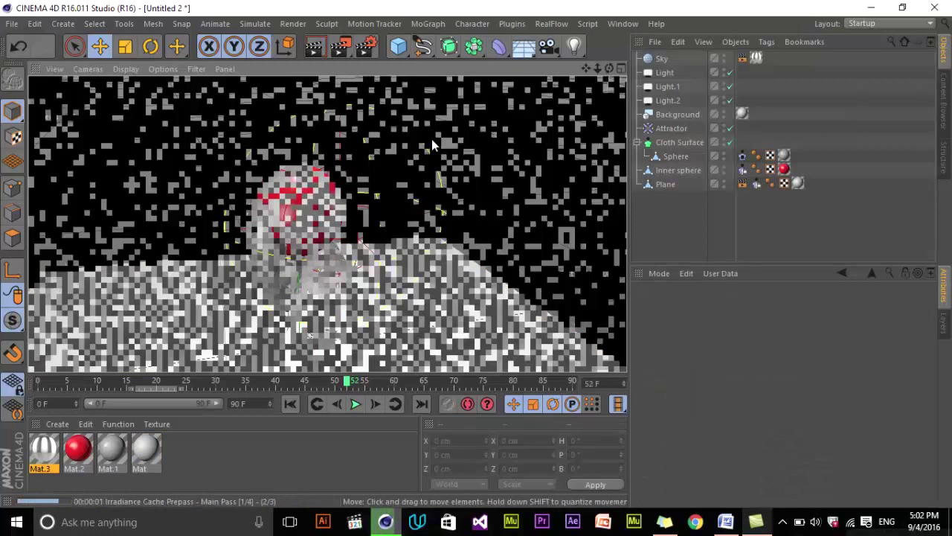
click(431, 139)
drag(340, 48, 414, 64)
drag(195, 262, 533, 372)
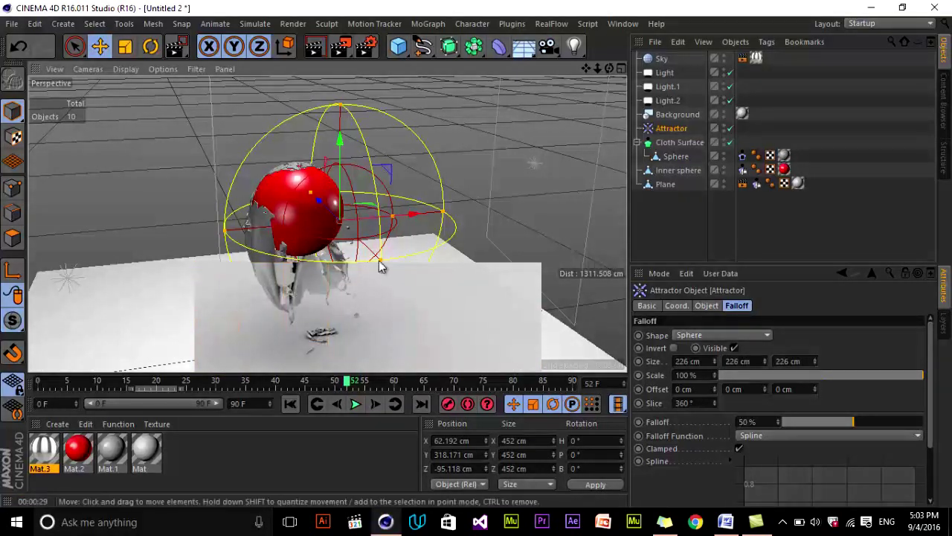
click(435, 87)
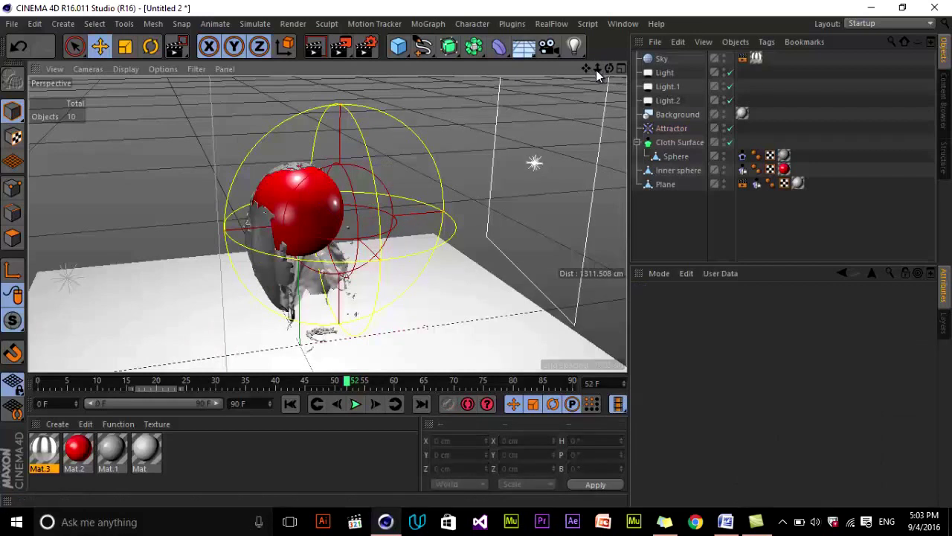
- Add a camera, look through it and frame the sphere and floor from a low frontal angle
drag(551, 49, 596, 68)
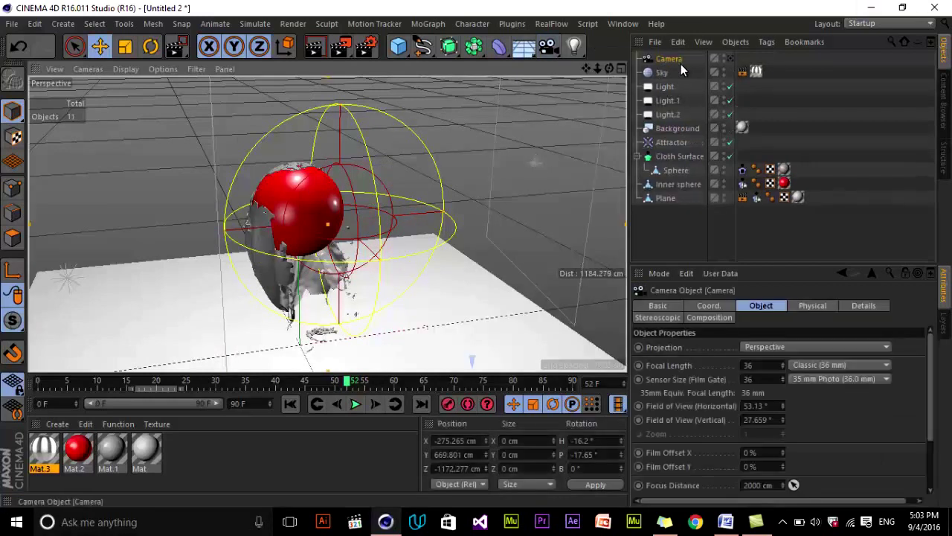
click(730, 58)
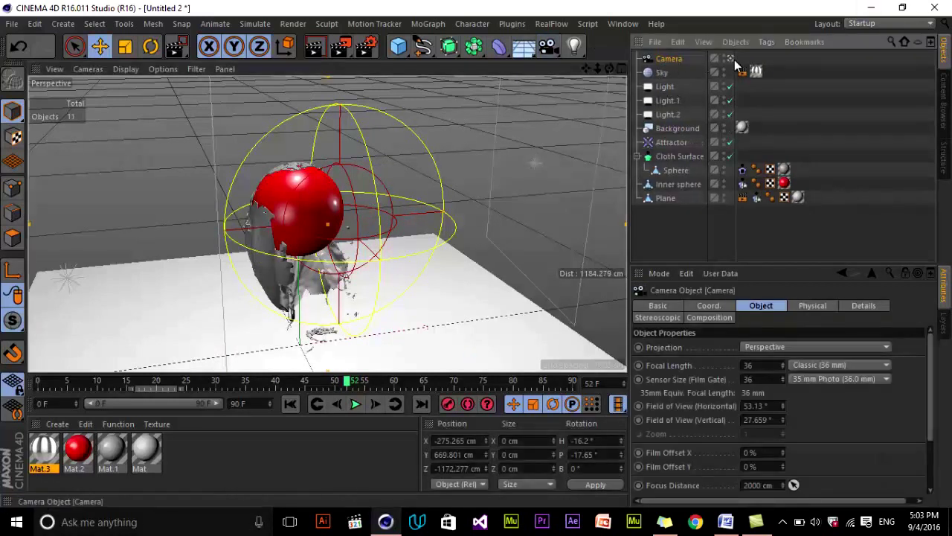
alt+drag(447, 260, 474, 252)
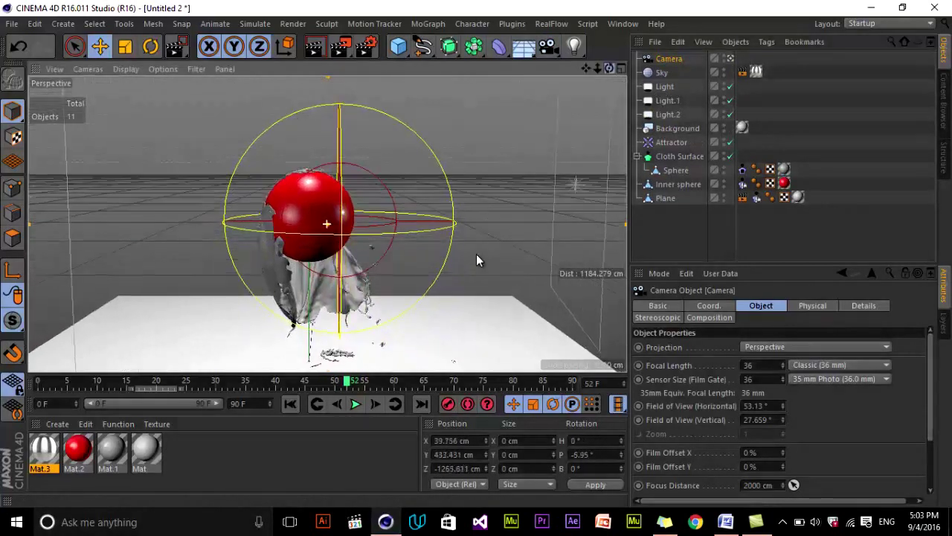
alt+middle_drag(477, 252, 476, 254)
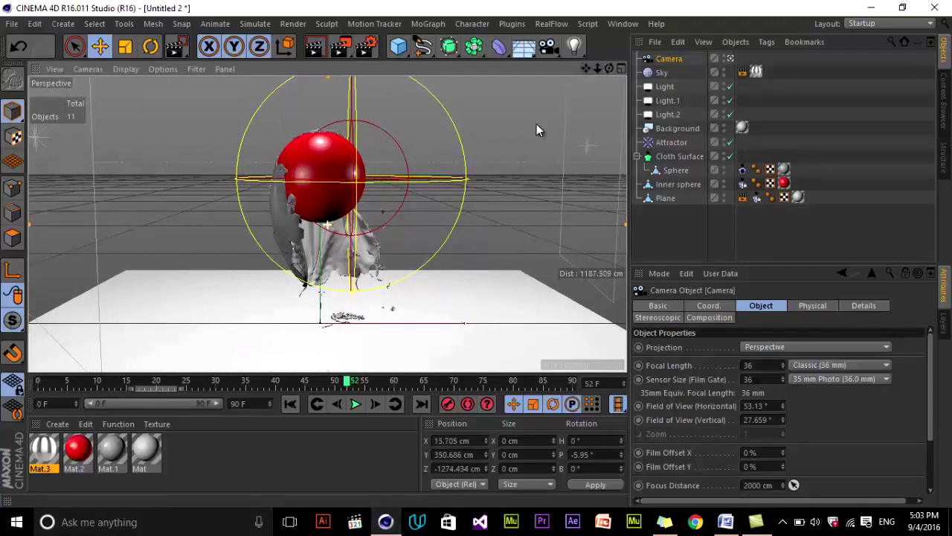
- Scrub through the animation and stop at frame 41
click(511, 217)
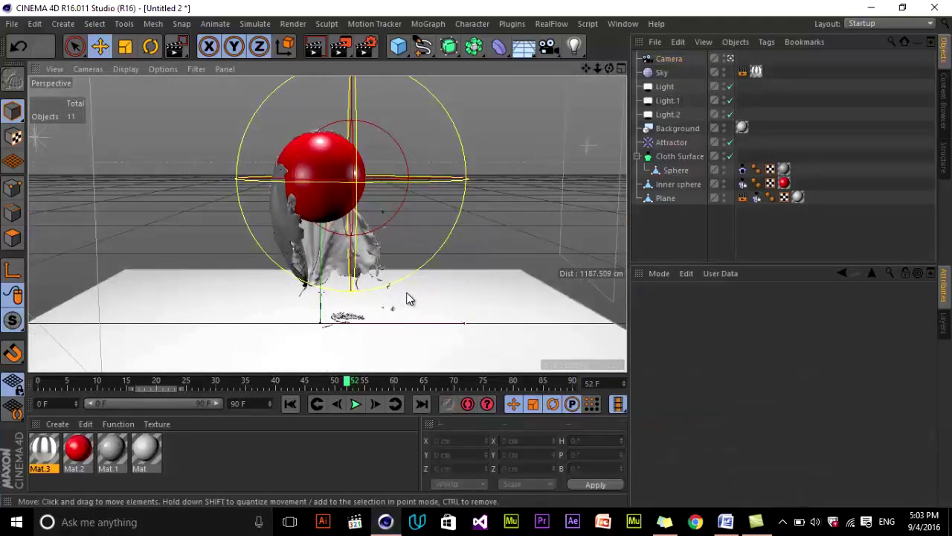
drag(346, 382, 145, 382)
drag(240, 398, 276, 382)
- Set the output frame range to All Frames in the render settings
click(365, 46)
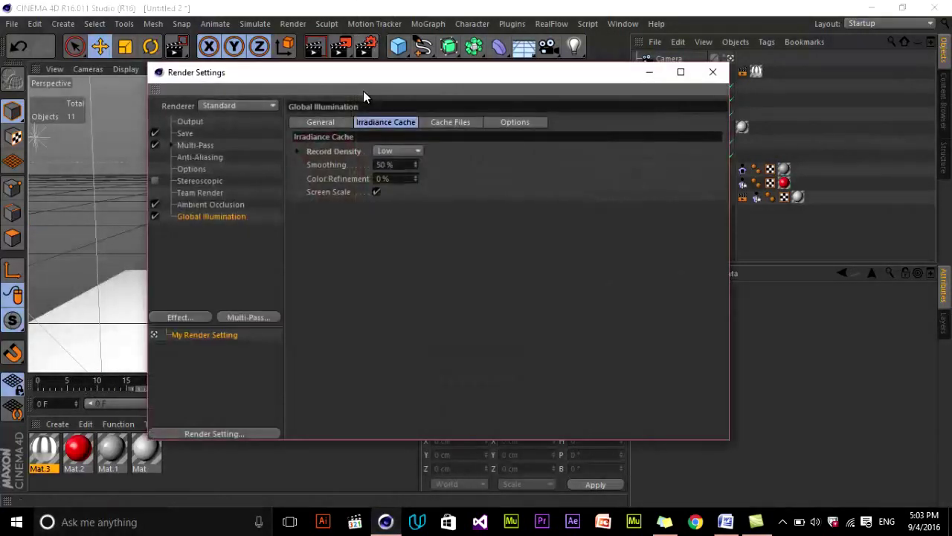
drag(363, 78, 391, 75)
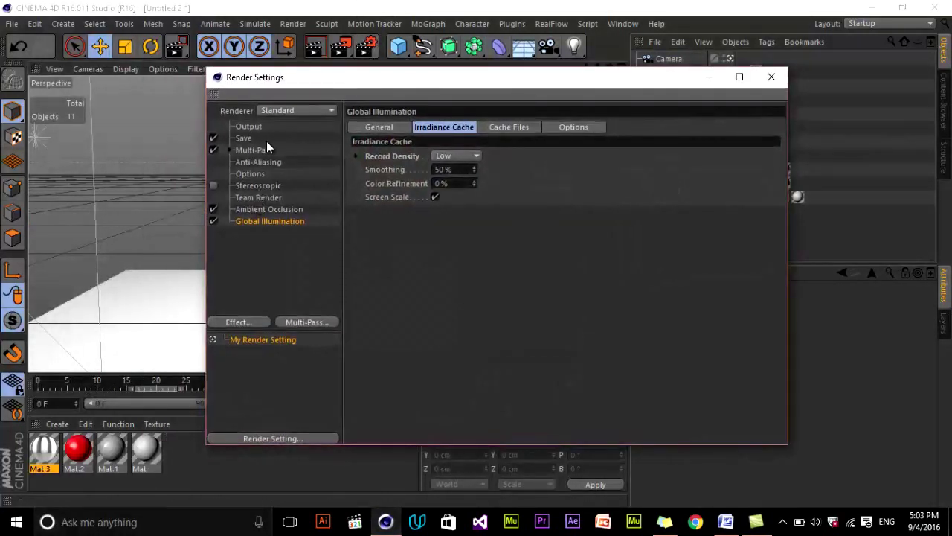
click(250, 126)
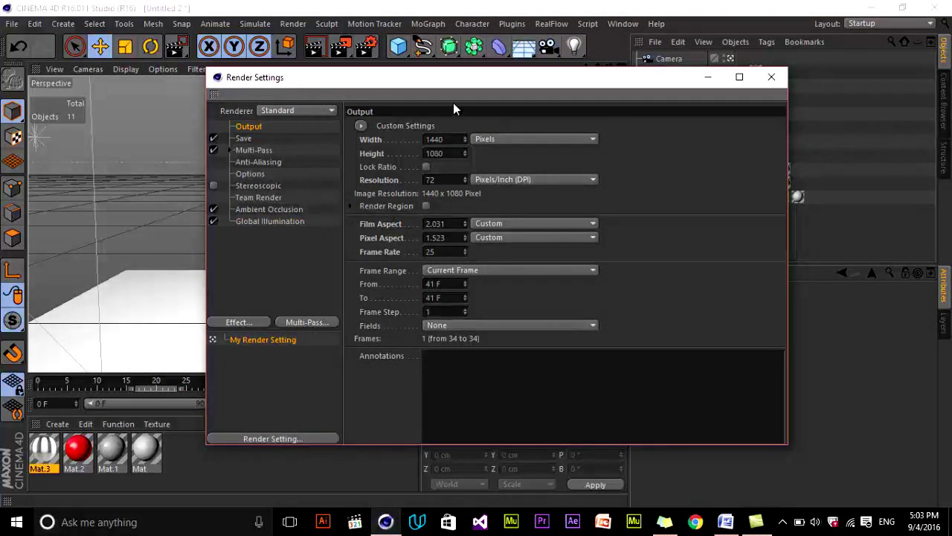
drag(449, 77, 546, 61)
click(564, 255)
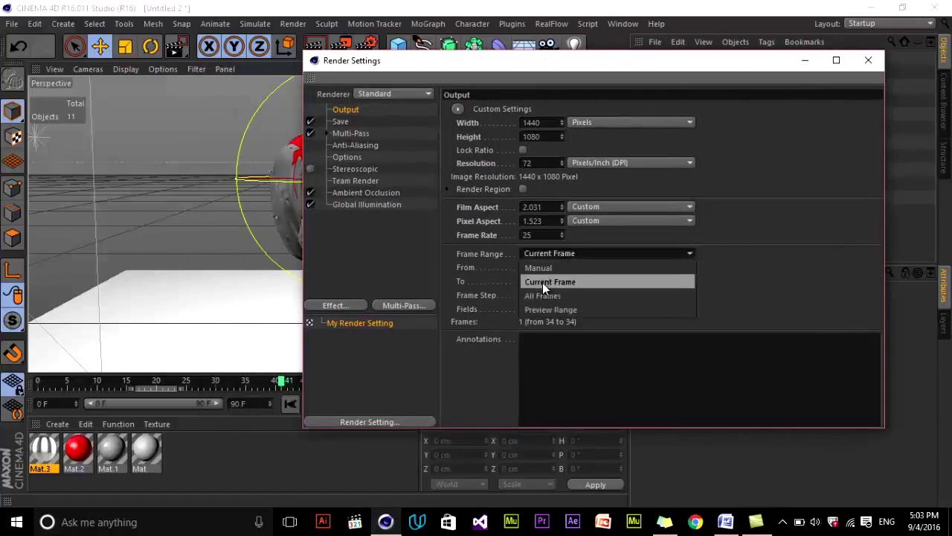
click(492, 301)
click(602, 255)
click(539, 292)
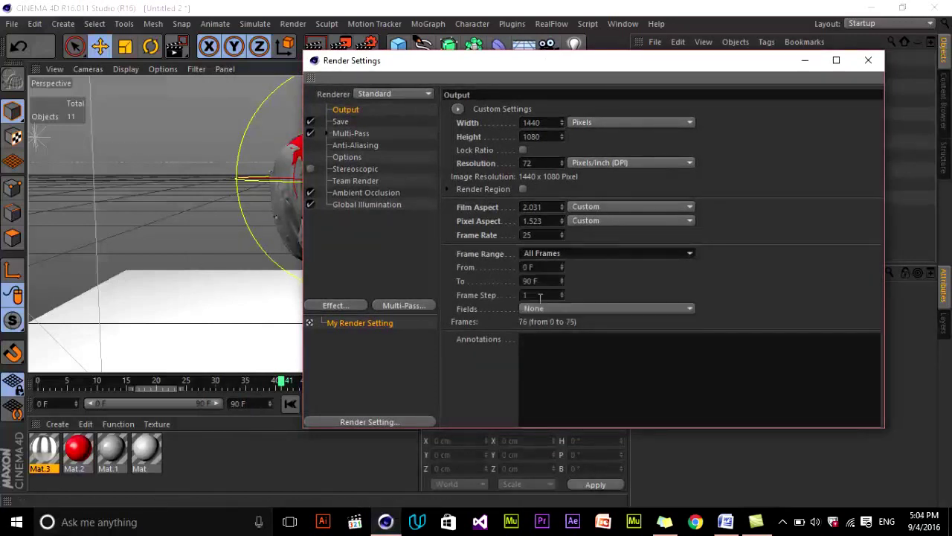
click(567, 256)
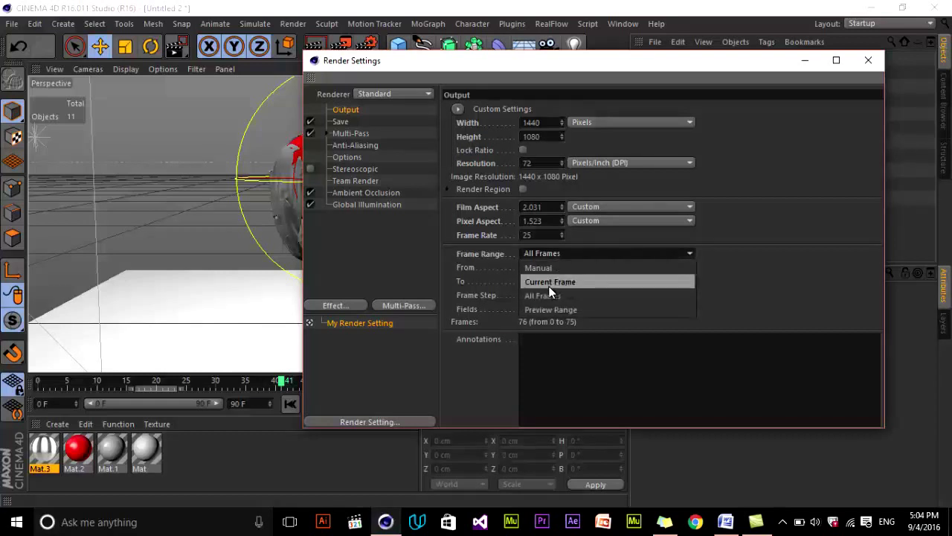
click(477, 254)
- Disable Multi-Pass in the render settings and check where the regular image's save location is chosen
click(340, 122)
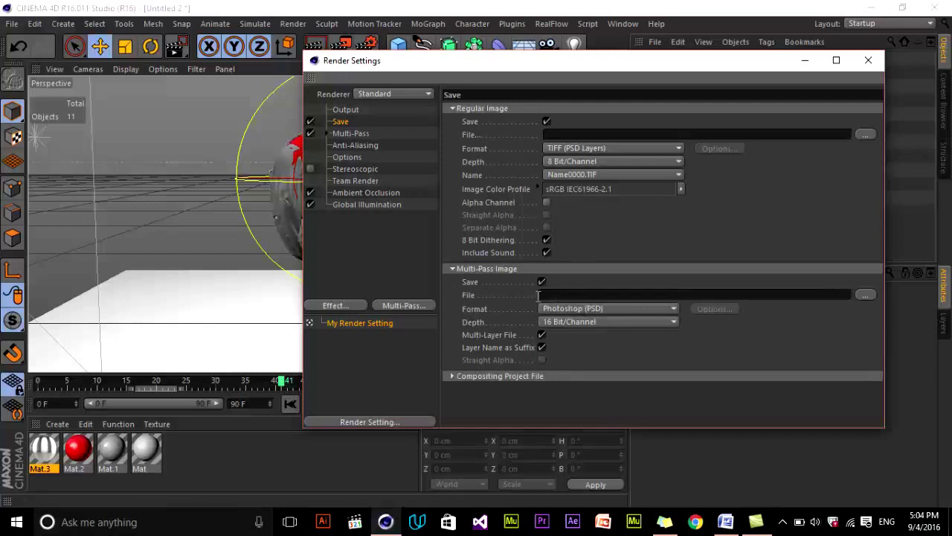
click(310, 133)
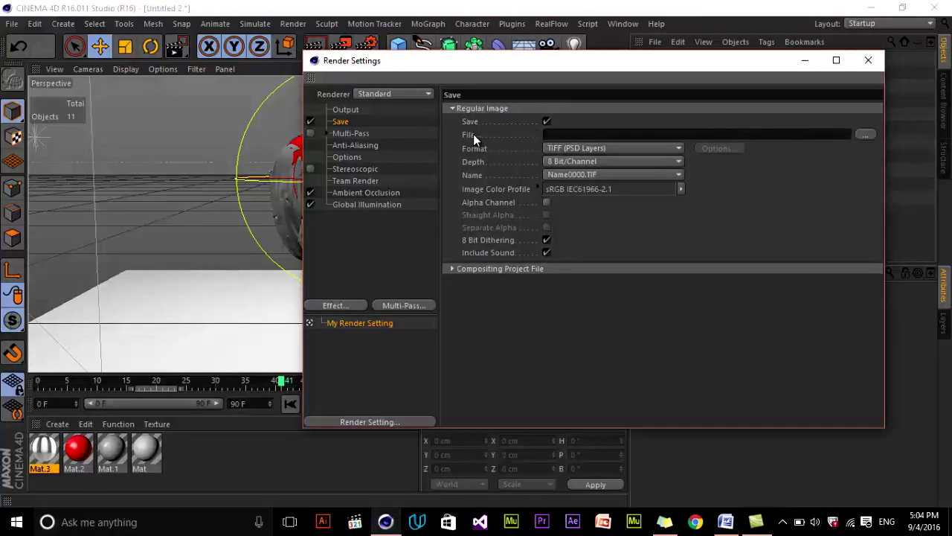
click(864, 134)
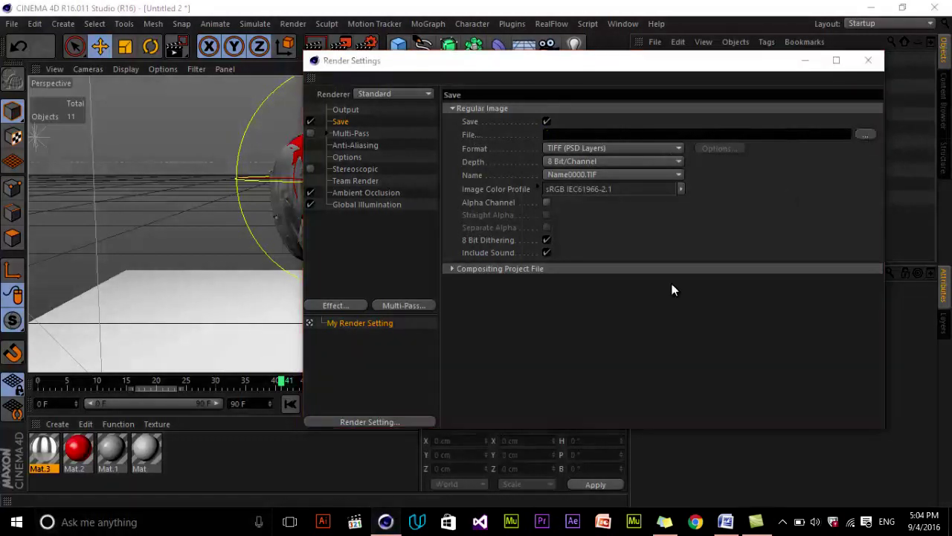
key(Escape)
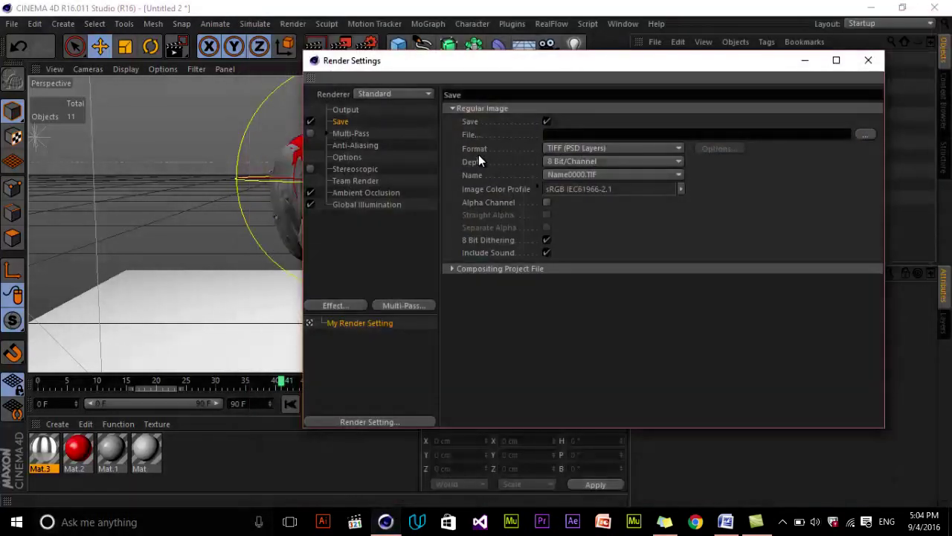
- Set the regular image format to PNG and review the target applications for the Compositing Project File
click(595, 148)
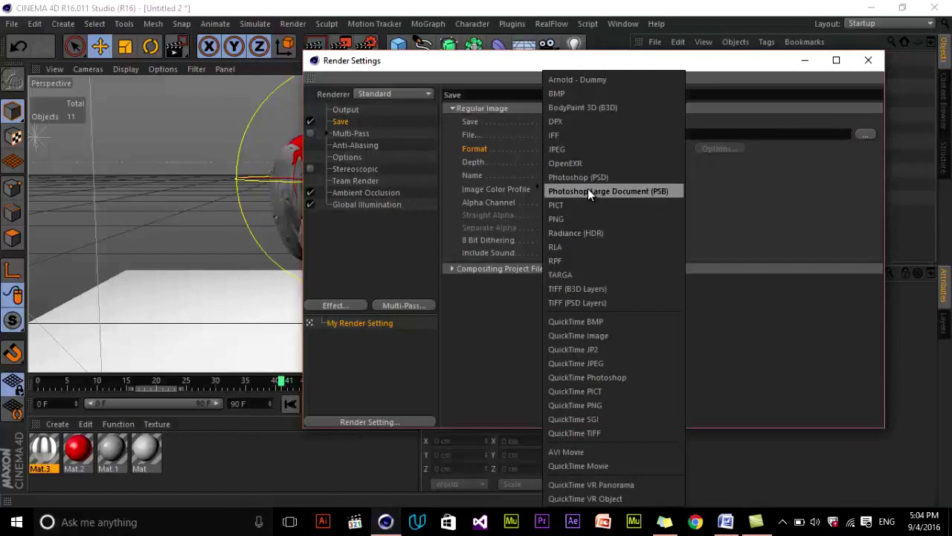
click(578, 217)
click(554, 268)
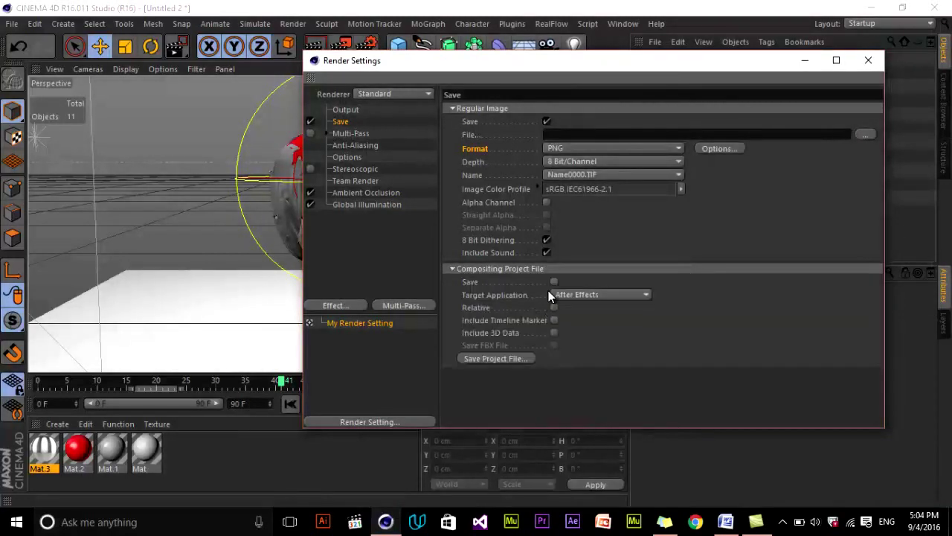
drag(537, 62, 458, 79)
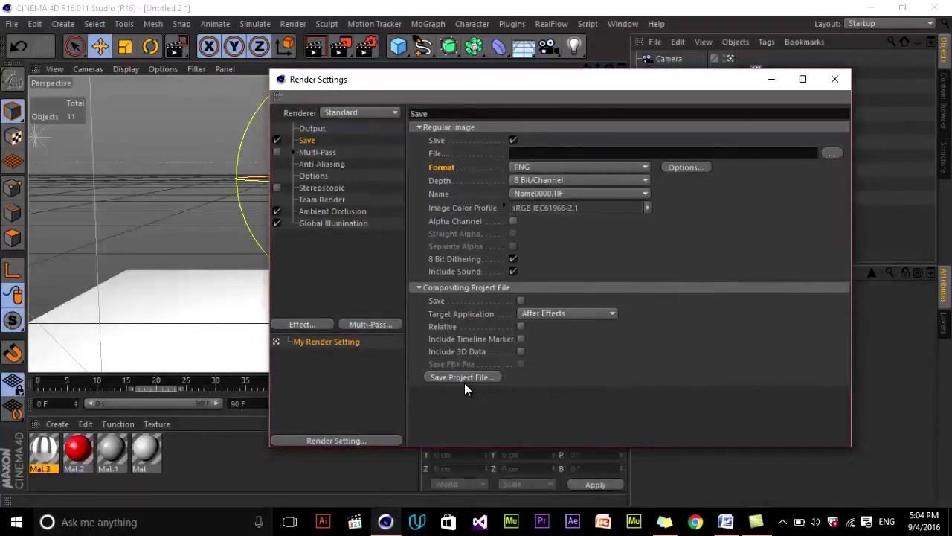
click(562, 313)
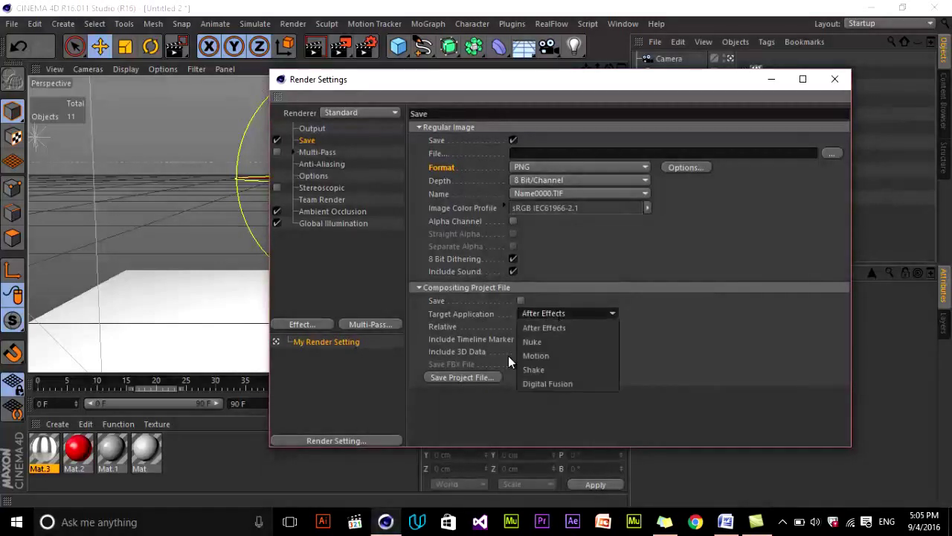
click(835, 79)
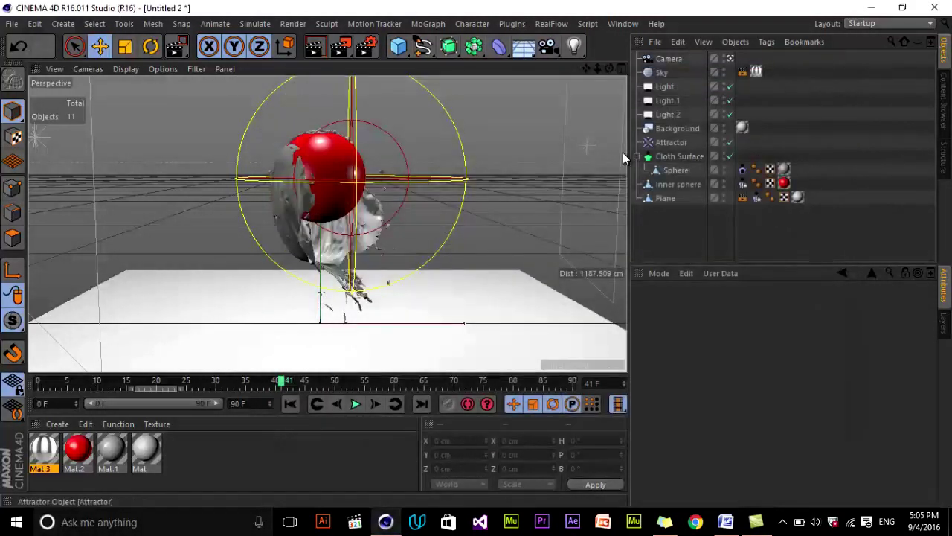
- Set the output frame range to Current Frame and render the frame to the Picture Viewer
click(365, 47)
click(311, 128)
click(512, 272)
click(516, 300)
click(835, 79)
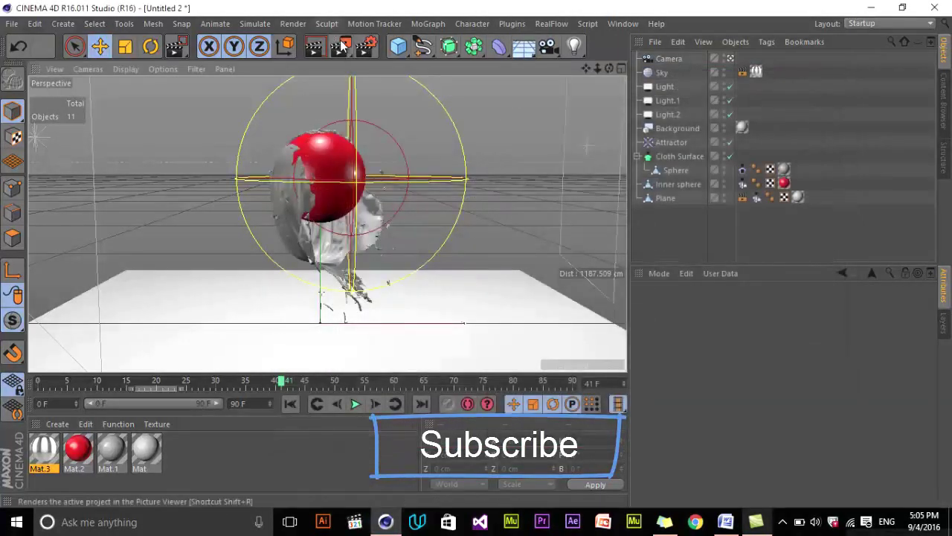
click(342, 44)
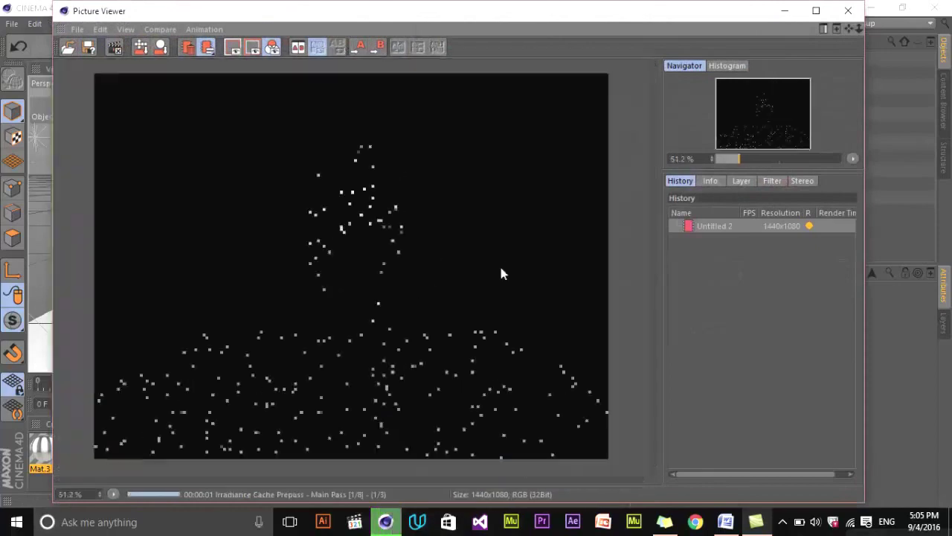